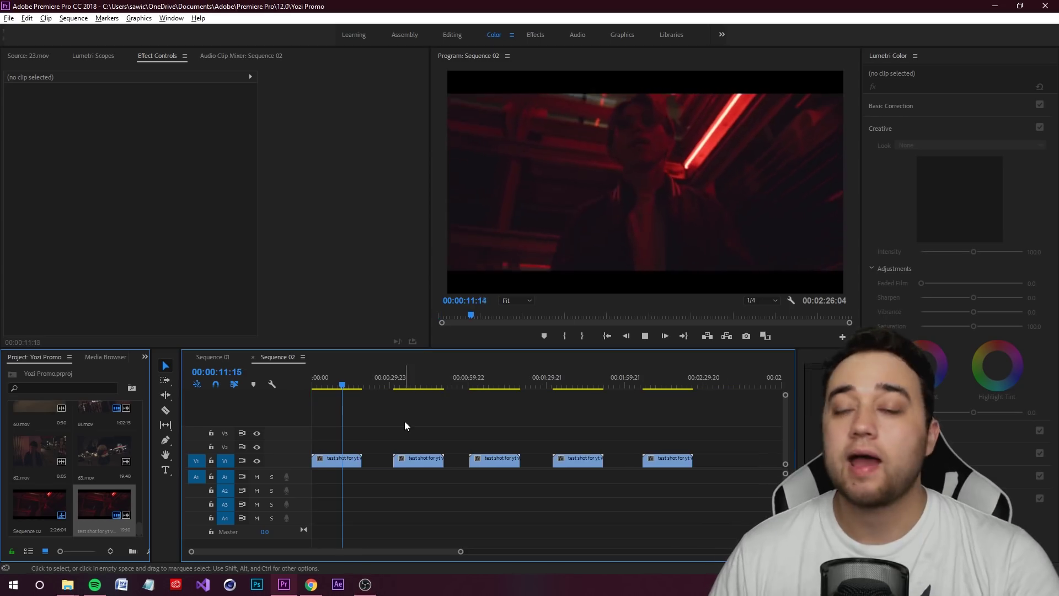
# Play the opening of the first test shot clip in Sequence 02 to review the subject's movement
pyautogui.click(327, 389)
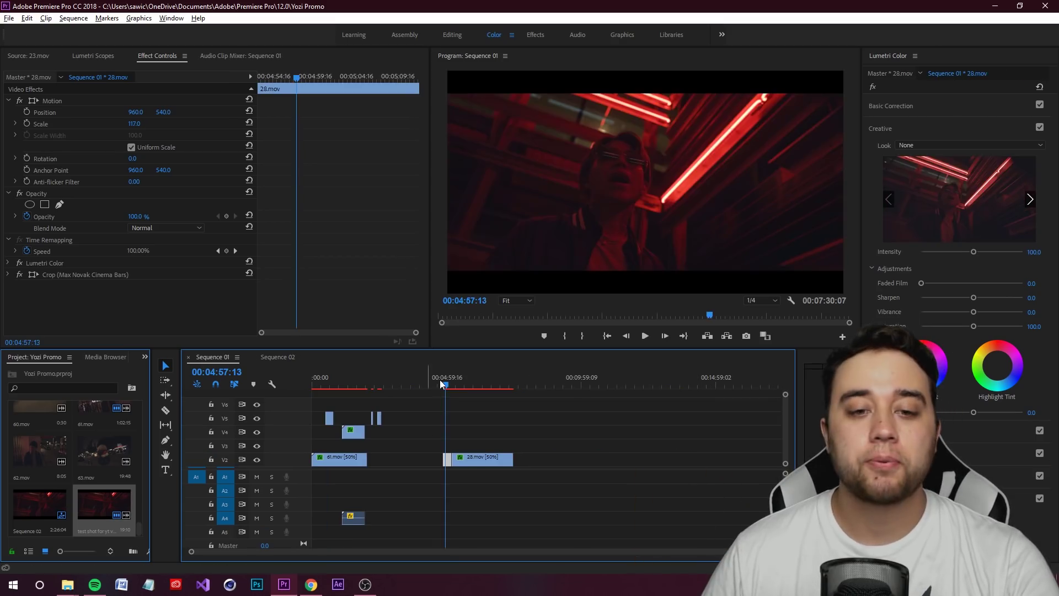
pyautogui.moveTo(392, 383); pyautogui.dragTo(355, 395)
pyautogui.scroll(4, 378, 392)
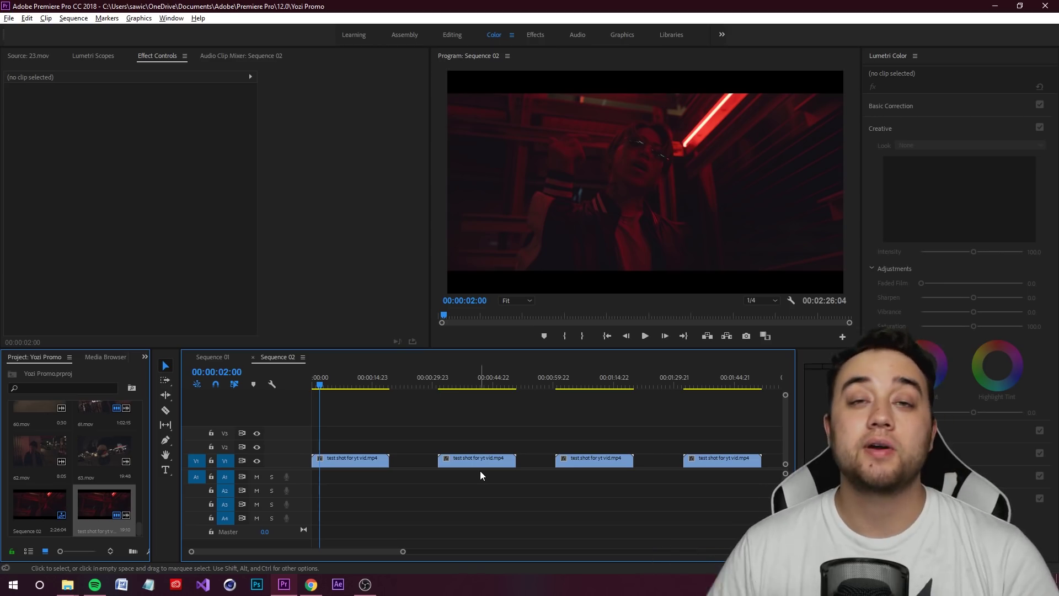
pyautogui.click(331, 390)
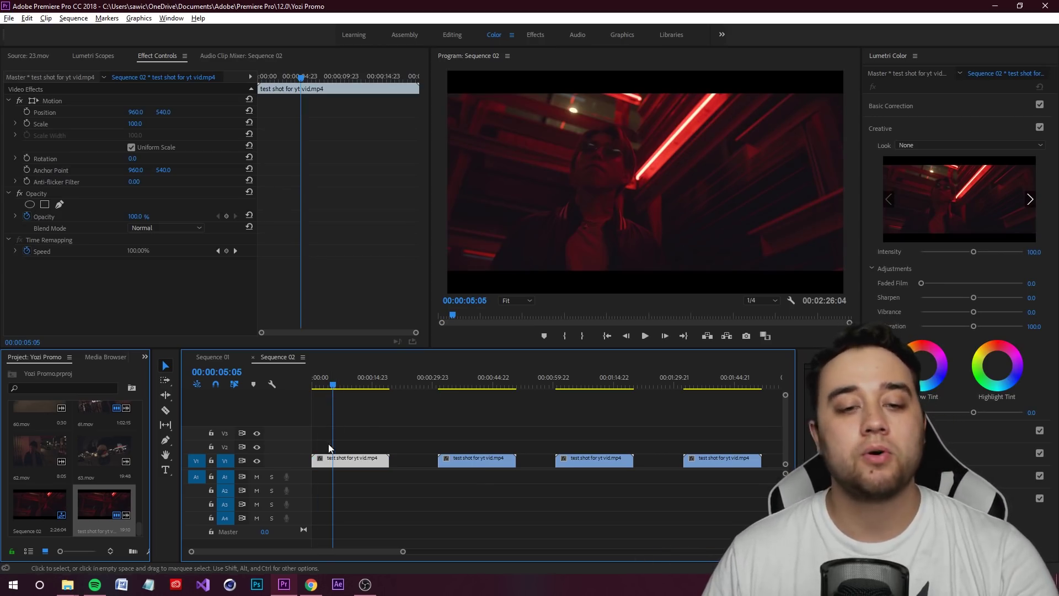
pyautogui.scroll(2, 338, 460)
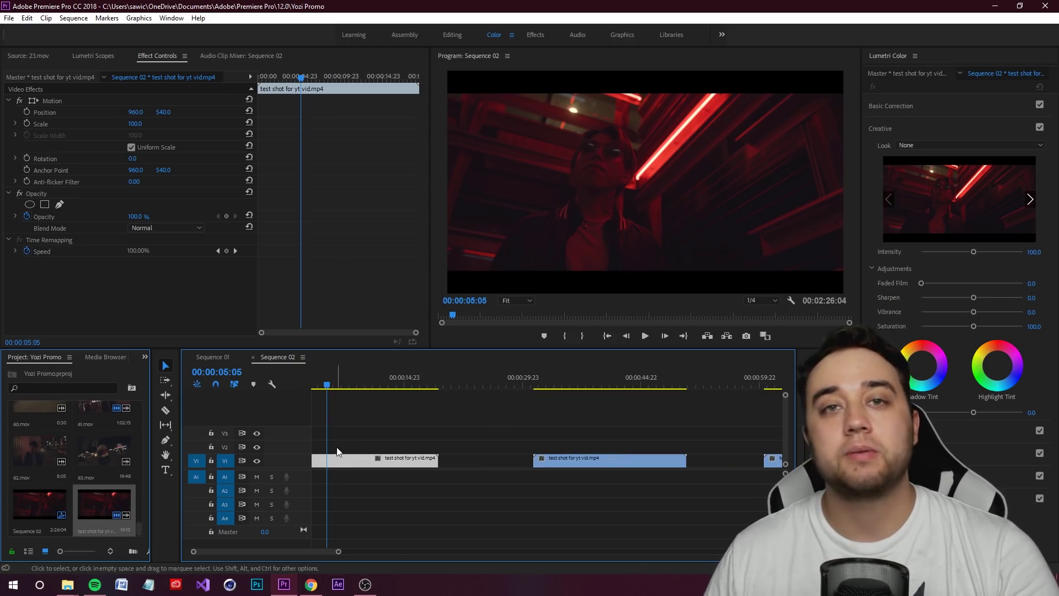
pyautogui.scroll(2, 326, 450)
pyautogui.moveTo(381, 388); pyautogui.dragTo(313, 392)
pyautogui.moveTo(413, 422)
pyautogui.mouseDown()
pyautogui.moveTo(440, 414)
pyautogui.moveTo(425, 410)
pyautogui.mouseUp()
pyautogui.press('space')
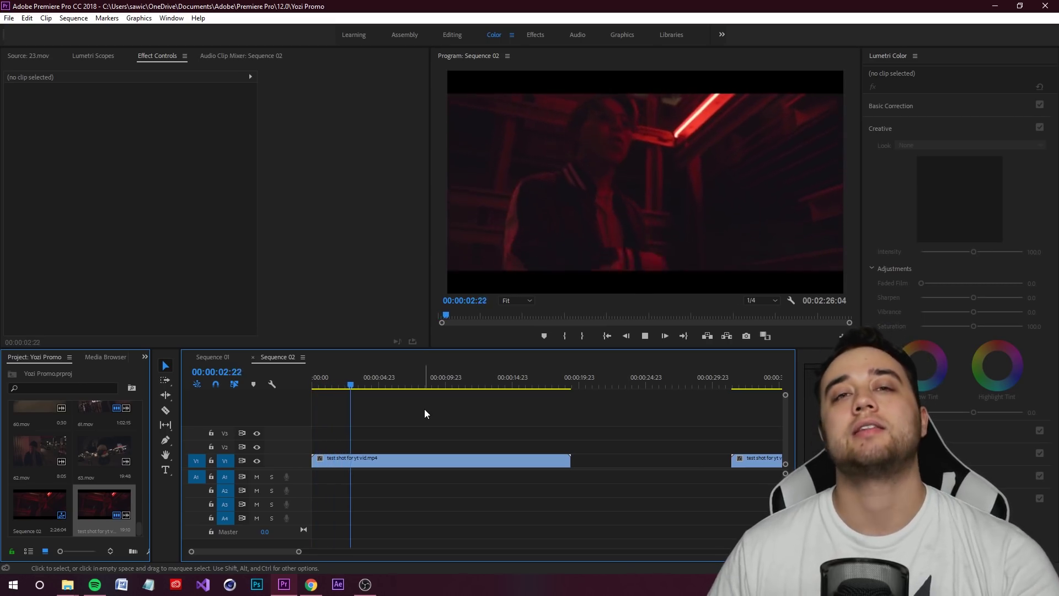
pyautogui.press('space')
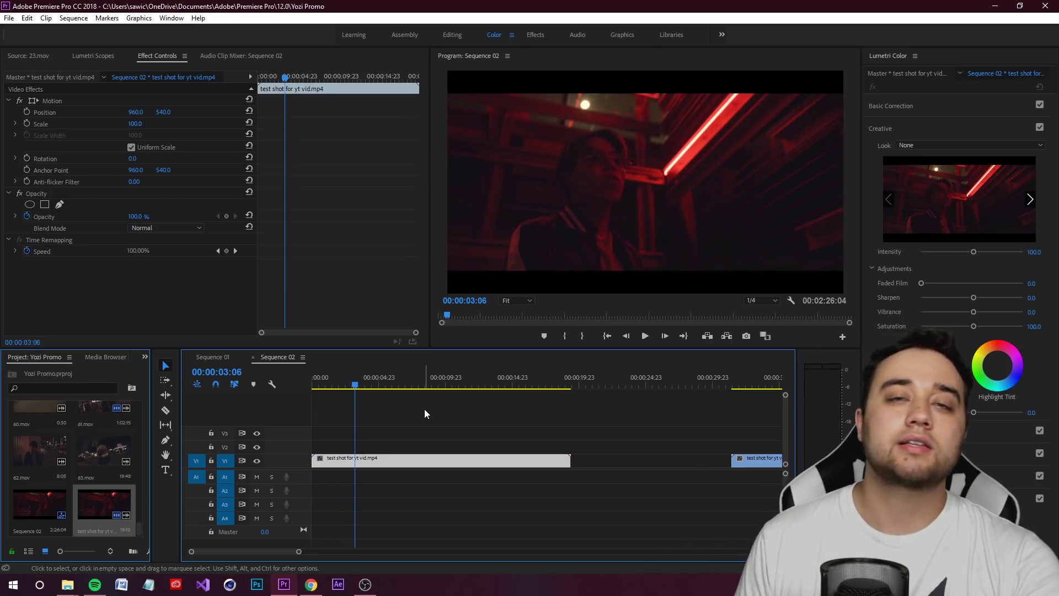
# Replay the start of the first clip and park the playhead at 00:00:01:23
pyautogui.moveTo(361, 385); pyautogui.dragTo(330, 386)
pyautogui.press('space')
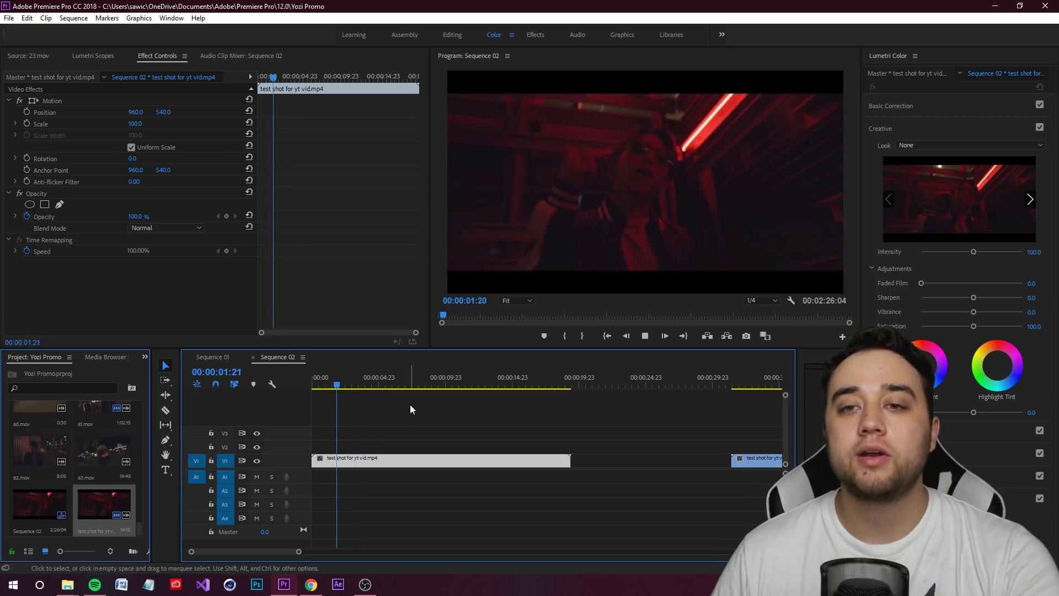
pyautogui.click(436, 407)
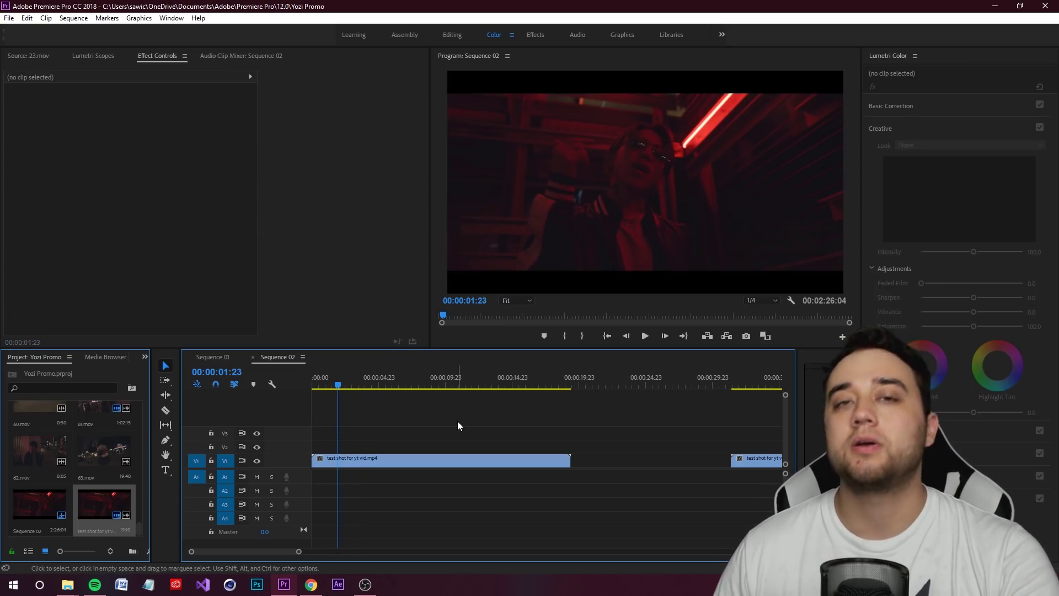
# Duplicate the first test shot clip from track V1 onto track V3, directly above the original
pyautogui.click(422, 463)
pyautogui.click(402, 496)
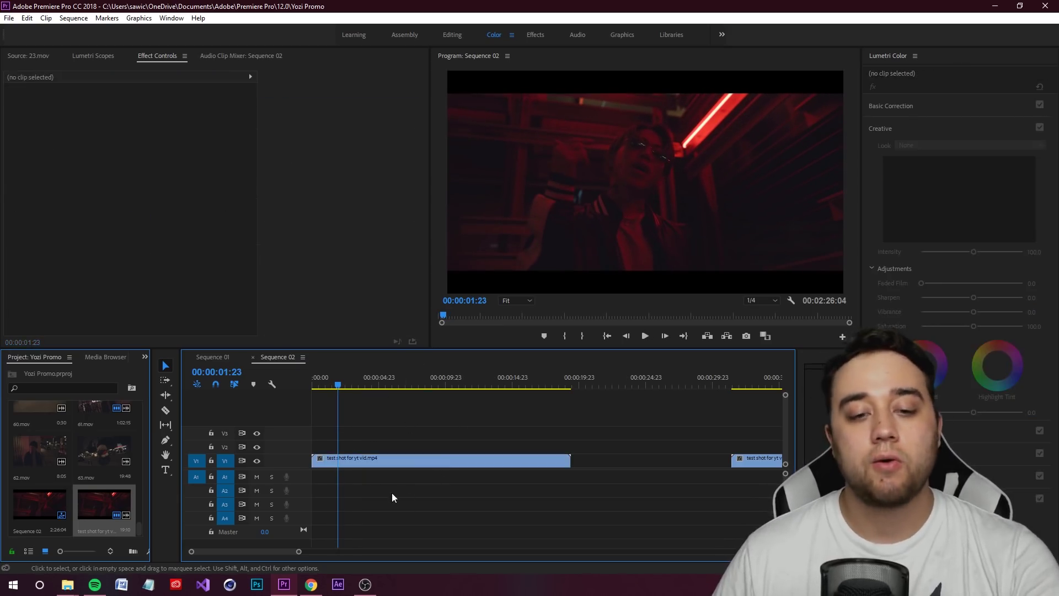
pyautogui.click(393, 458)
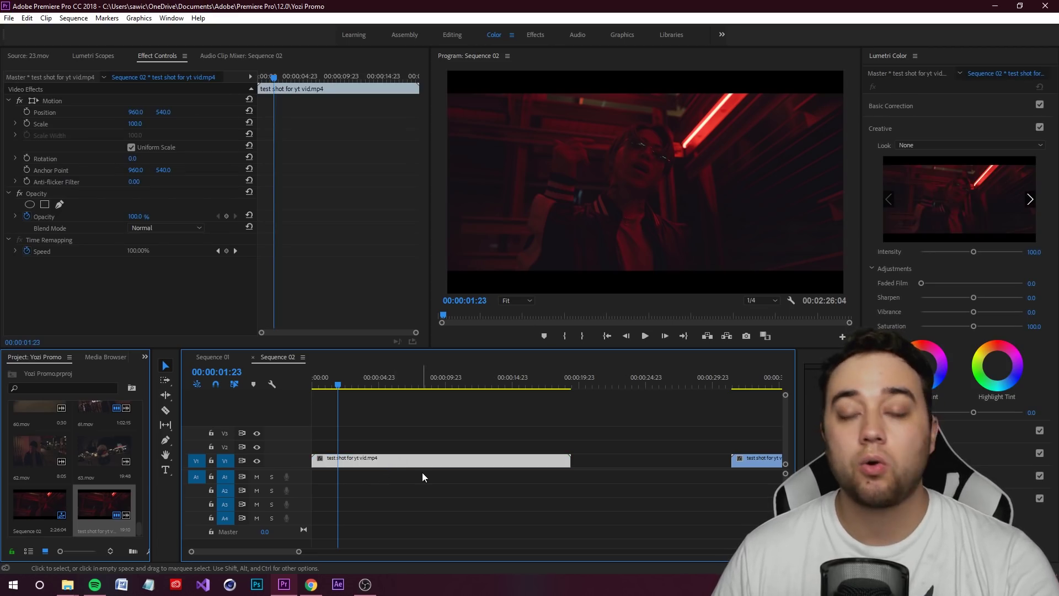
pyautogui.moveTo(417, 459); pyautogui.dragTo(416, 434)
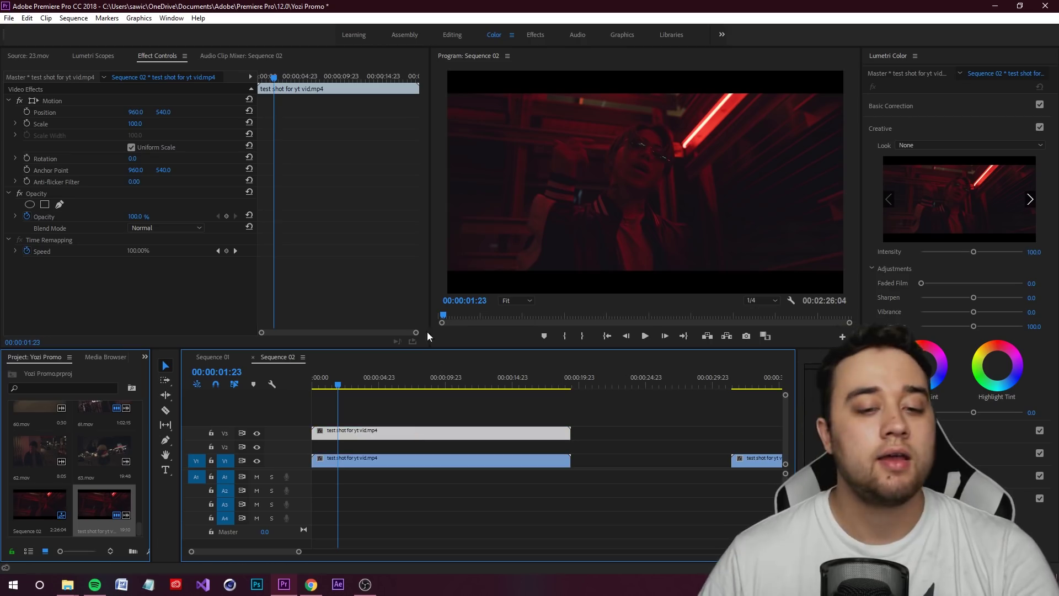
pyautogui.click(383, 448)
pyautogui.click(377, 436)
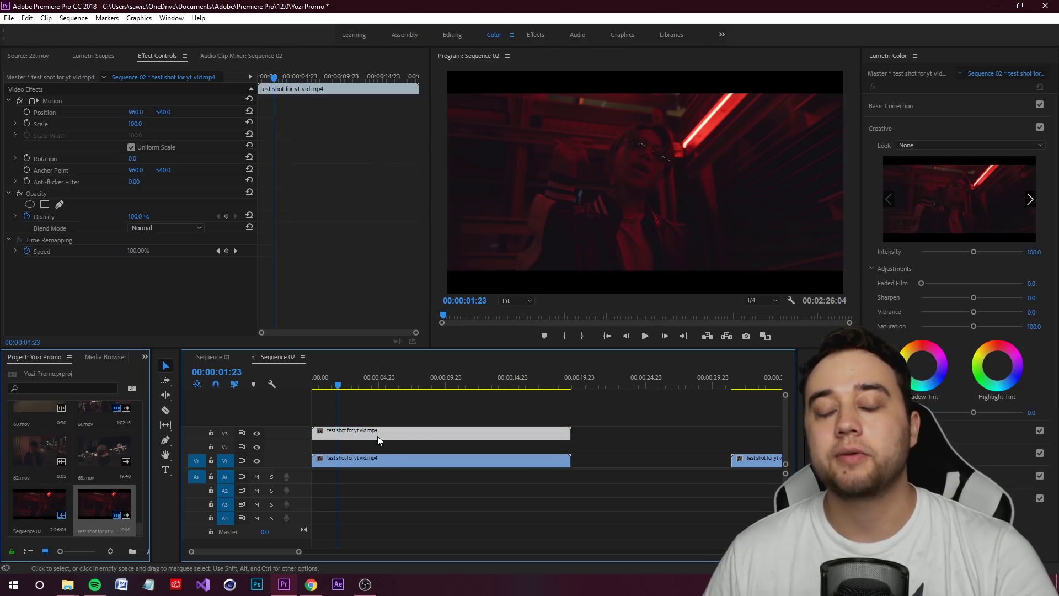
# Search the available effects for "crop"
pyautogui.click(144, 357)
pyautogui.click(178, 417)
pyautogui.click(4, 372)
pyautogui.write('crop')
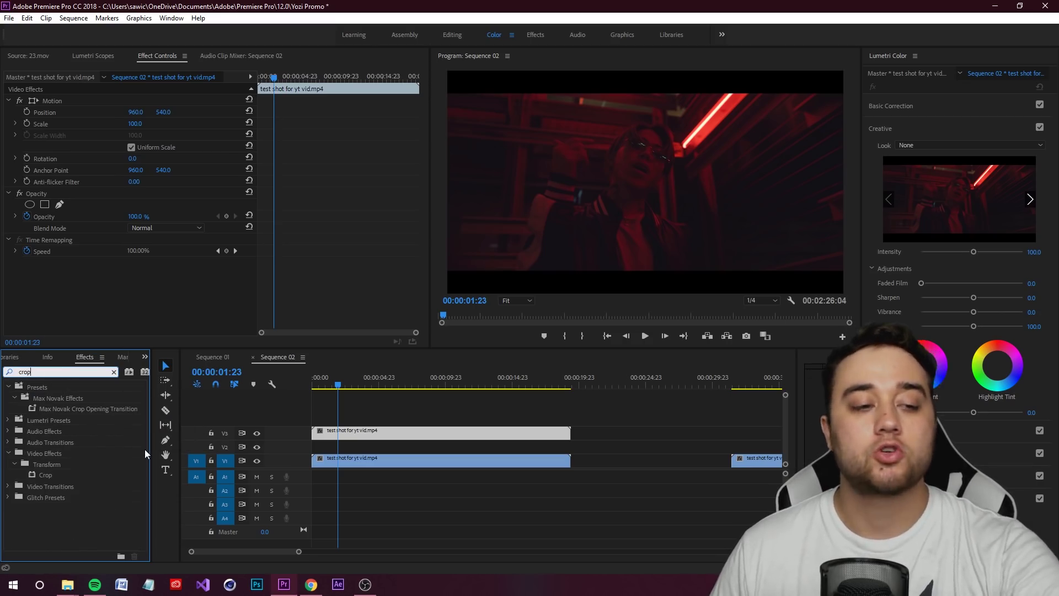
# Start a free-draw opacity mask on the V3 clip, placing the first points up the subject's lower arm from the picture's bottom edge
pyautogui.click(371, 436)
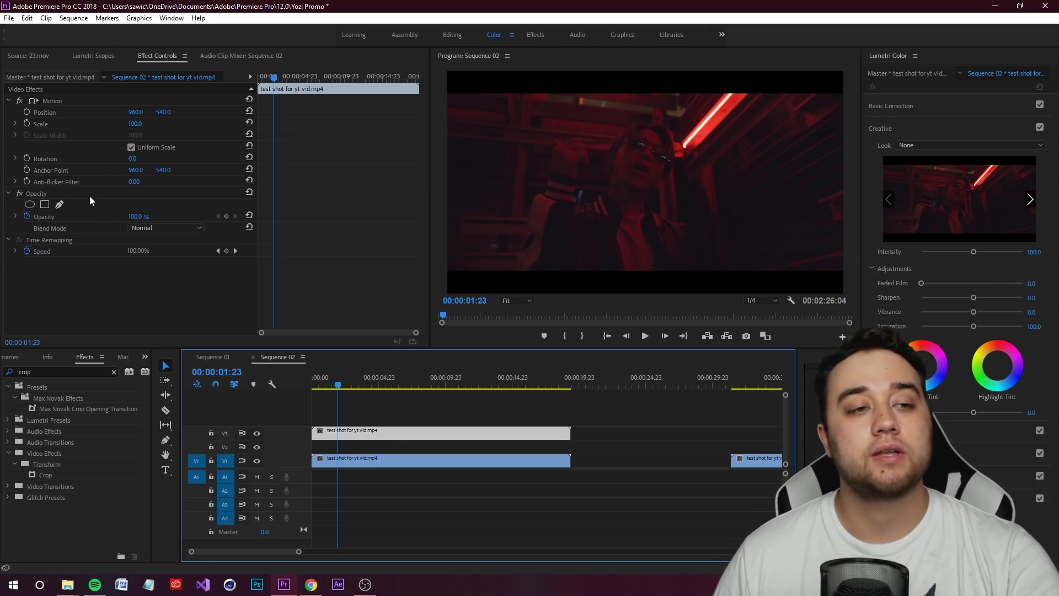
pyautogui.click(24, 215)
pyautogui.click(45, 204)
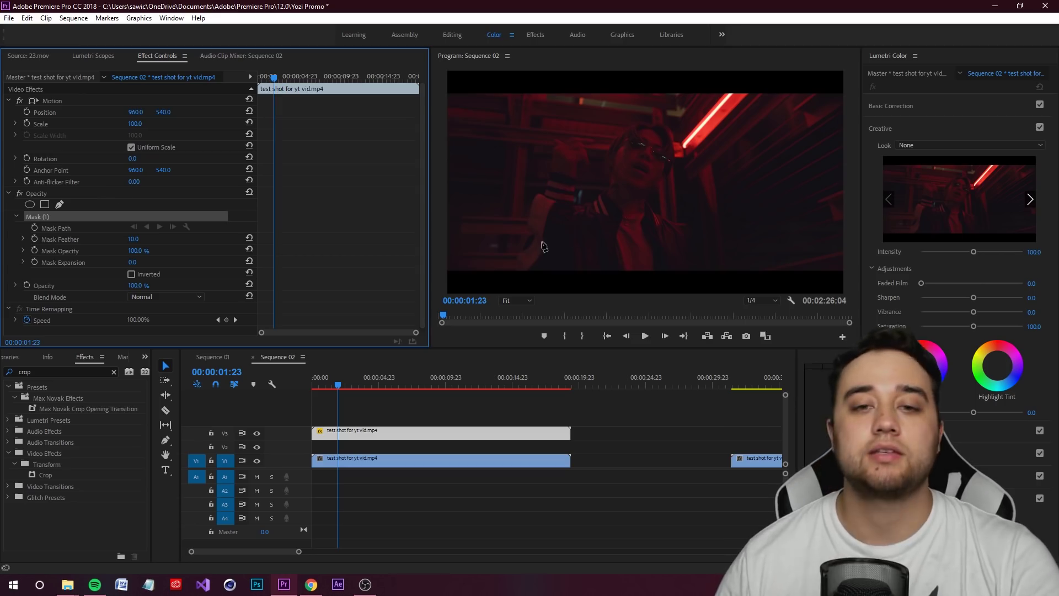
pyautogui.click(517, 269)
pyautogui.click(520, 252)
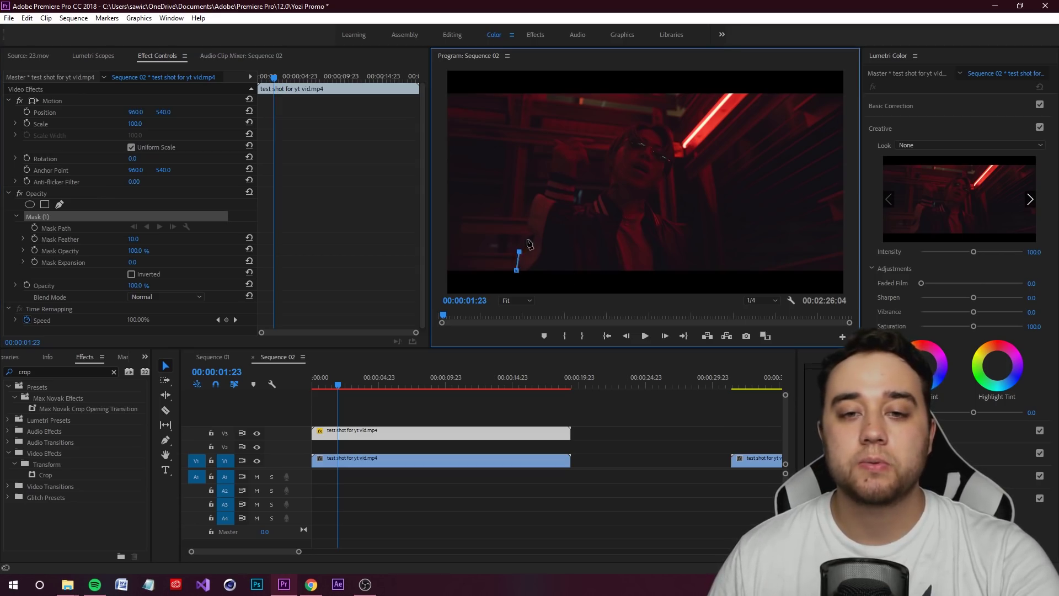
pyautogui.click(527, 237)
pyautogui.press('`')
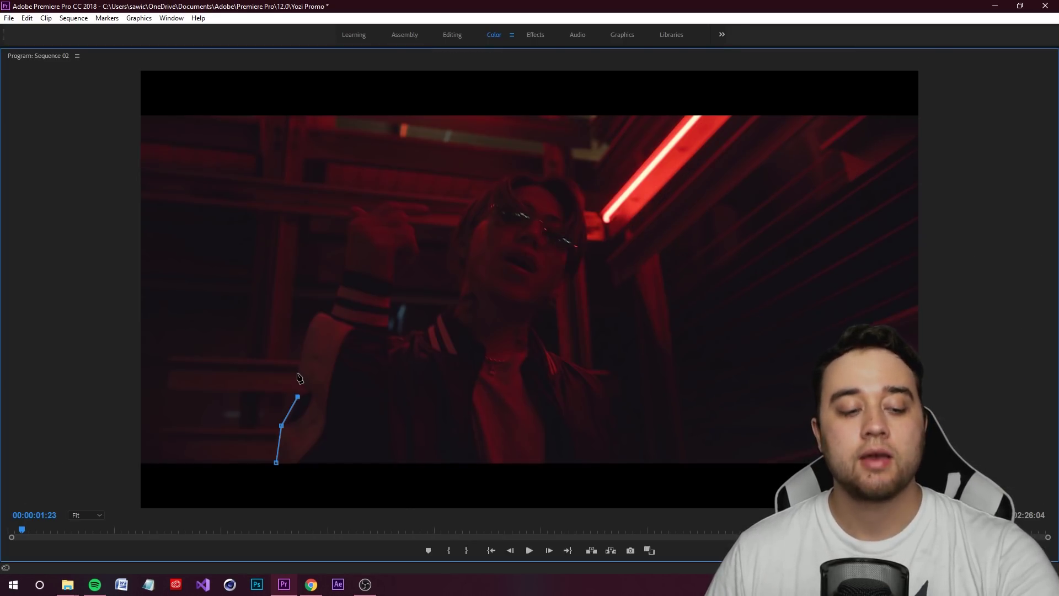
pyautogui.press('`')
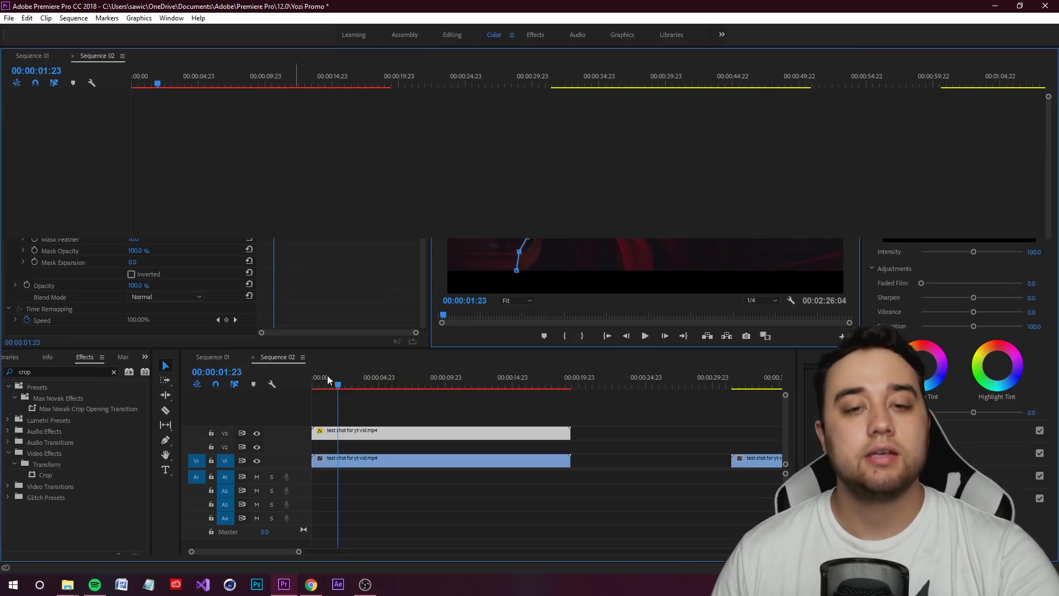
# Continue the mask outline along the outer sleeve and forearm up to the raised hand, with the program view enlarged
pyautogui.click(529, 212)
pyautogui.press('`')
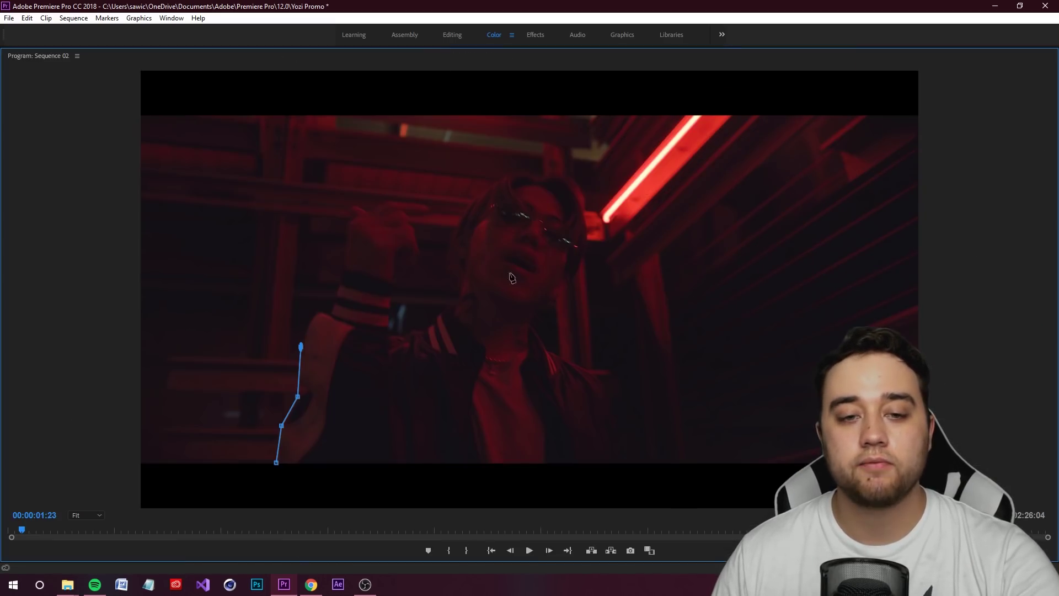
pyautogui.press('`')
pyautogui.click(536, 194)
pyautogui.press('`')
pyautogui.moveTo(331, 311); pyautogui.dragTo(343, 264)
pyautogui.click(348, 221)
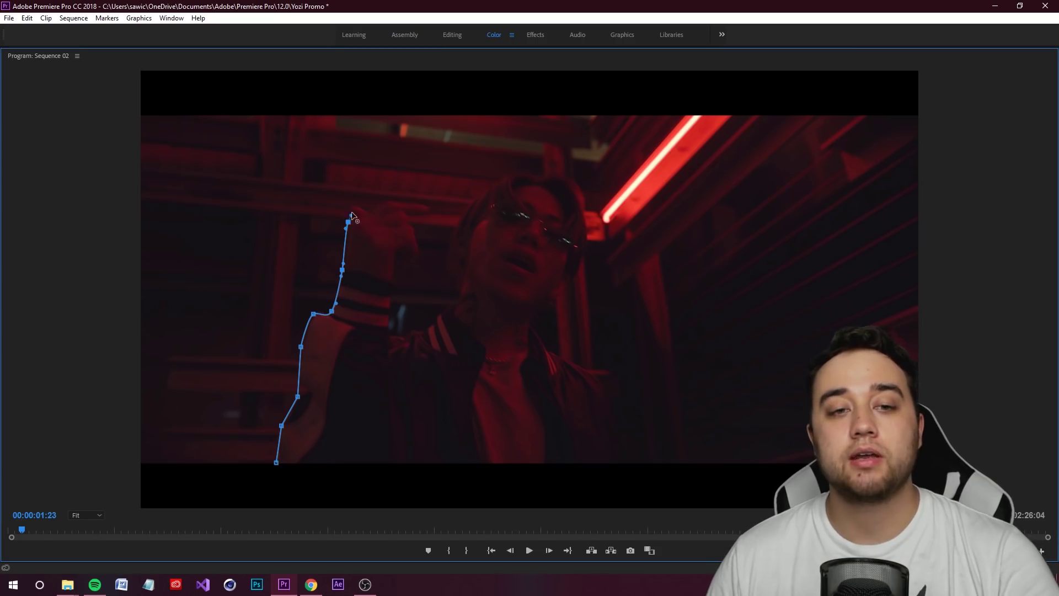
# Trace the mask over the fingers of the raised hand and down its inner side to the shoulder
pyautogui.moveTo(363, 207); pyautogui.dragTo(414, 251)
pyautogui.hotkey('ctrl', 'z')
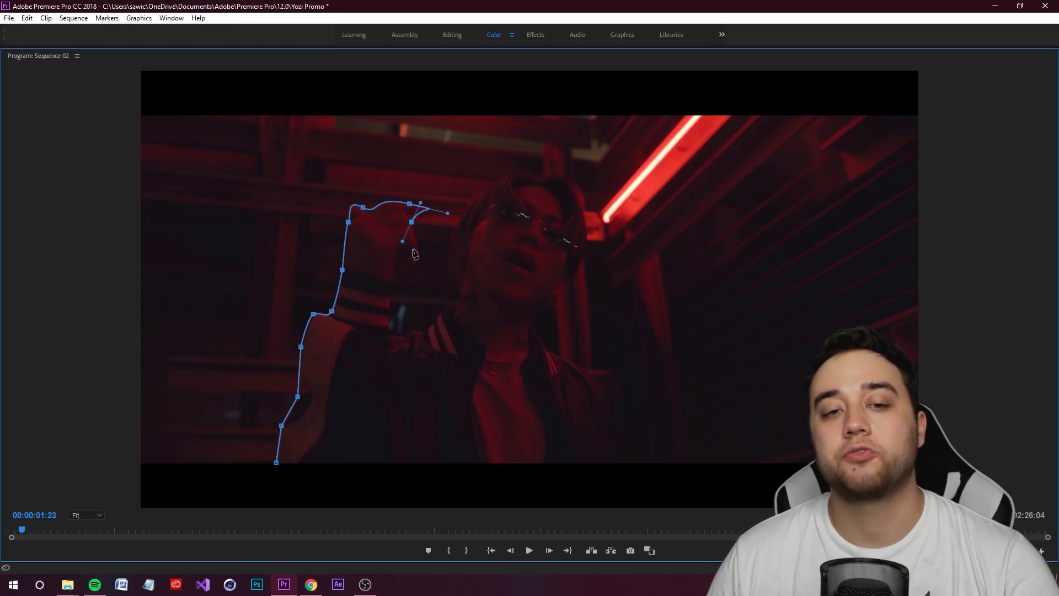
pyautogui.click(415, 255)
pyautogui.moveTo(391, 291); pyautogui.dragTo(431, 323)
pyautogui.click(394, 334)
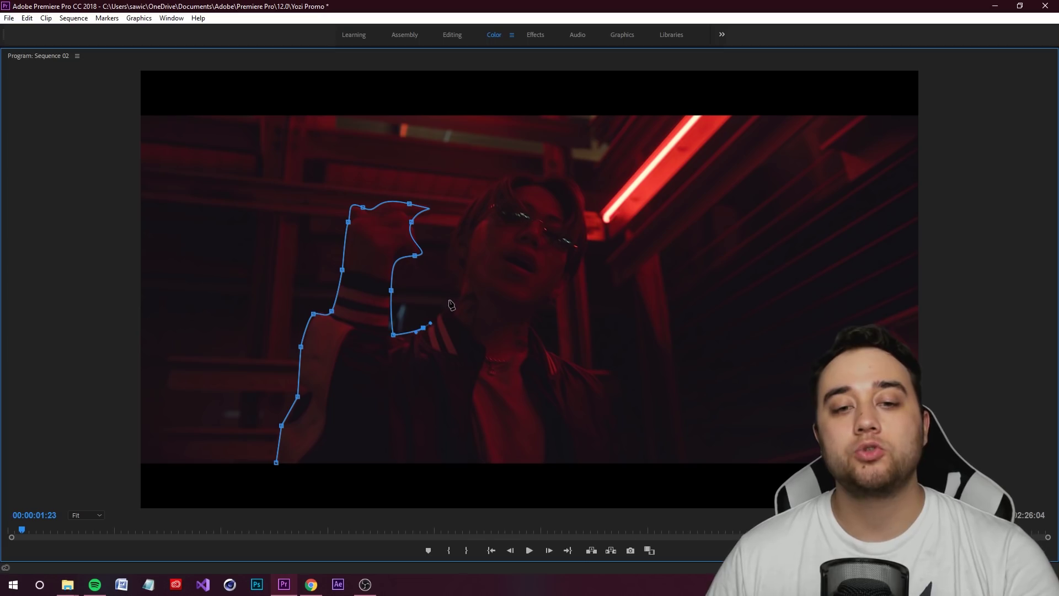
# Trace the mask from the collar up the neck and around the subject's head
pyautogui.click(459, 298)
pyautogui.moveTo(456, 280); pyautogui.dragTo(447, 255)
pyautogui.hotkey('ctrl', 'z')
pyautogui.click(461, 212)
pyautogui.click(497, 177)
pyautogui.click(538, 174)
pyautogui.click(574, 180)
pyautogui.click(583, 206)
pyautogui.click(589, 253)
# Trace the mask down the neck and far shoulder, close it along the picture's bottom edge, and restore the normal workspace layout
pyautogui.click(564, 298)
pyautogui.click(545, 297)
pyautogui.click(532, 324)
pyautogui.click(549, 352)
pyautogui.click(592, 369)
pyautogui.moveTo(611, 392); pyautogui.dragTo(612, 401)
pyautogui.click(616, 432)
pyautogui.click(616, 459)
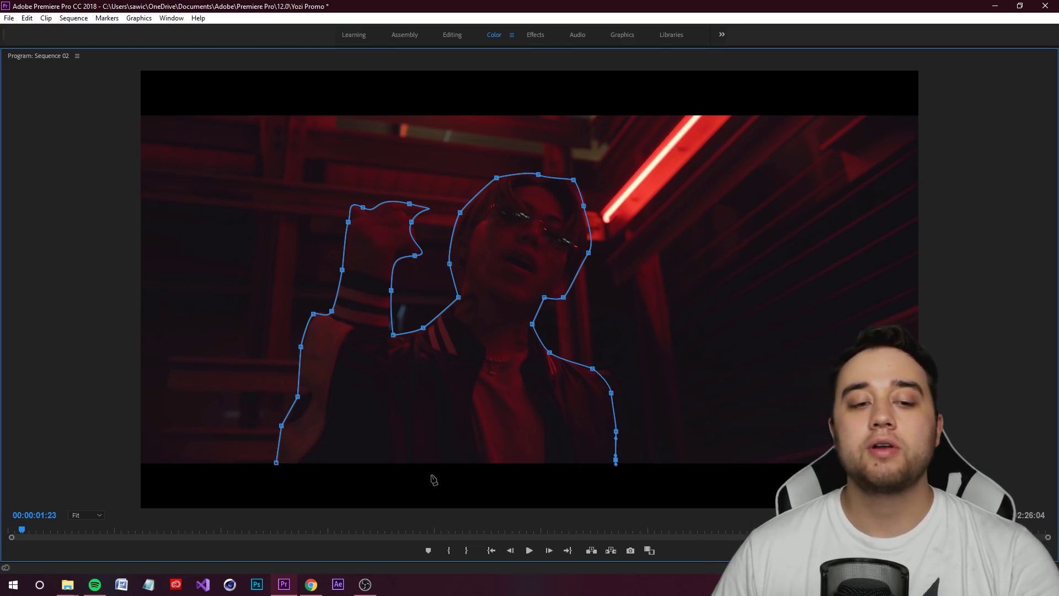
pyautogui.click(327, 466)
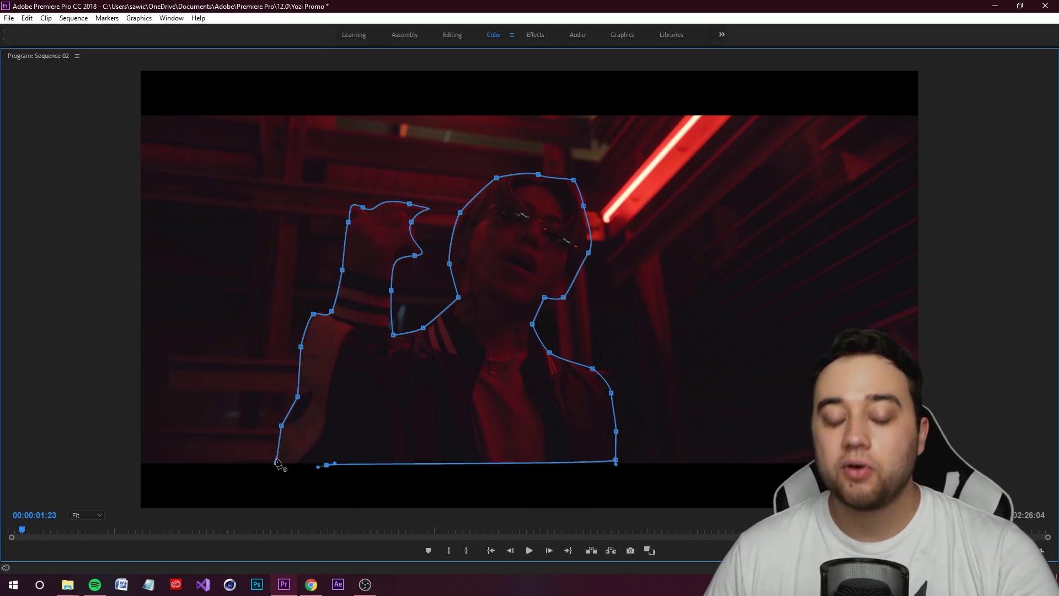
pyautogui.click(276, 463)
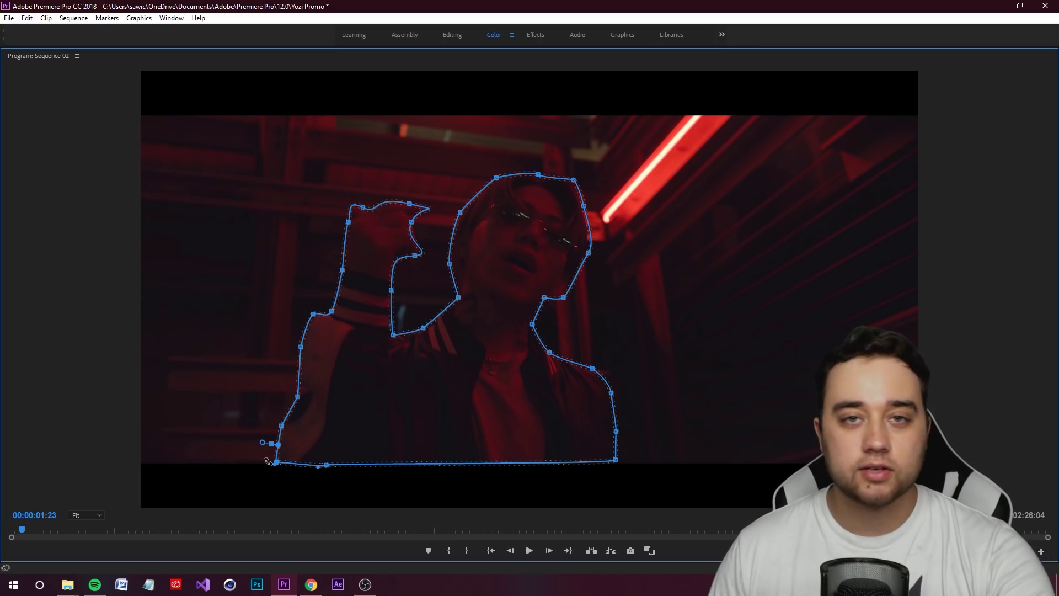
pyautogui.press('`')
# Enable Mask Path keyframing on the V3 clip at 00:00:01:23 and select the mask for editing
pyautogui.click(362, 425)
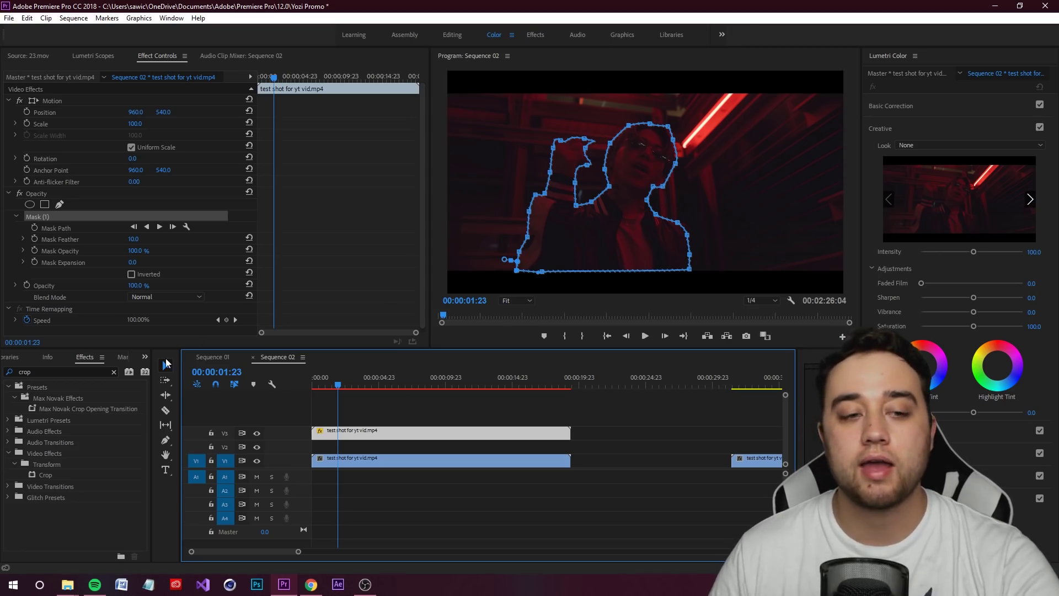
pyautogui.click(37, 226)
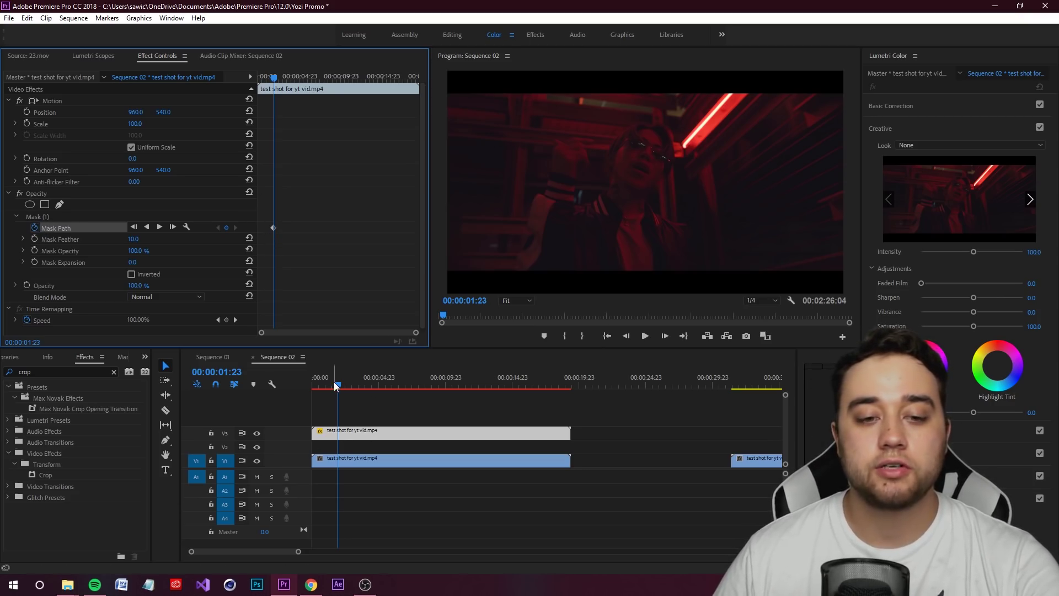
pyautogui.click(359, 433)
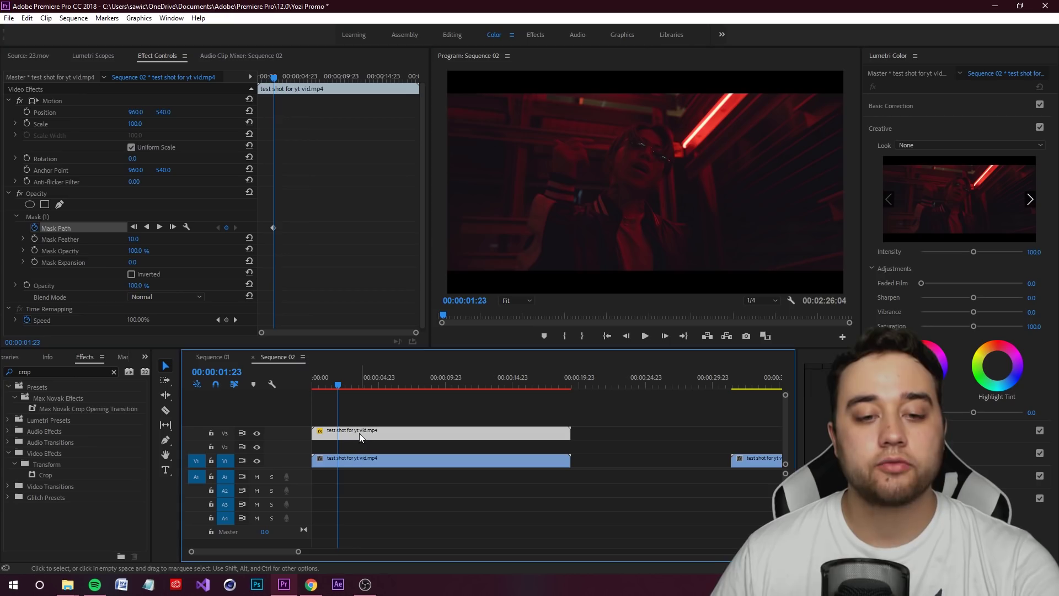
pyautogui.click(36, 217)
pyautogui.click(339, 388)
pyautogui.press('space')
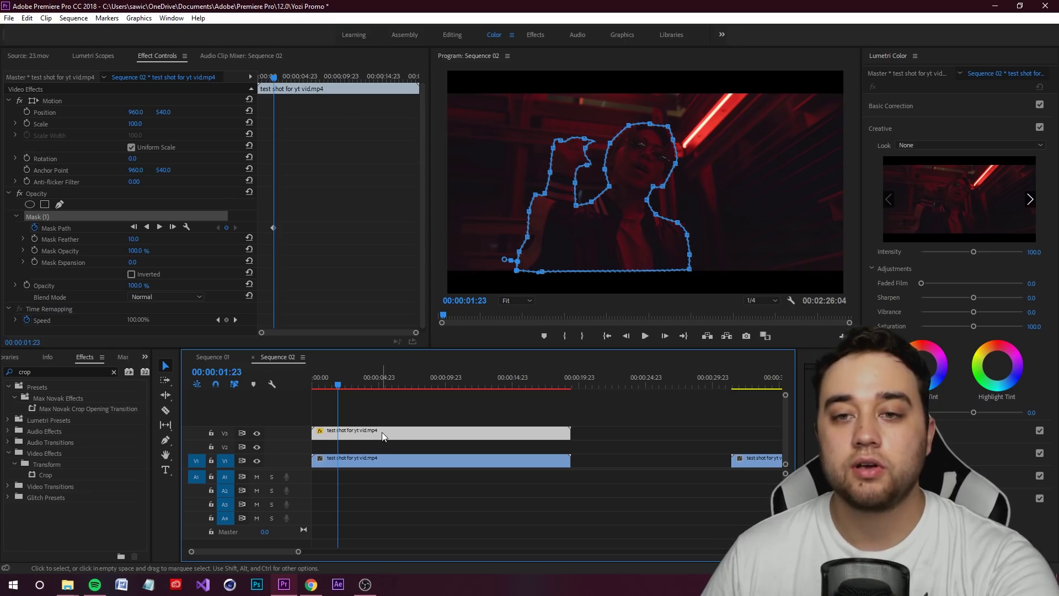
# Advance a few frames and shift the mask to follow the subject's new position
pyautogui.press('Right')
pyautogui.press('Right')
pyautogui.press('Right')
pyautogui.press('Right')
pyautogui.press('Right')
pyautogui.press('Right')
pyautogui.press('Right')
pyautogui.press('Right')
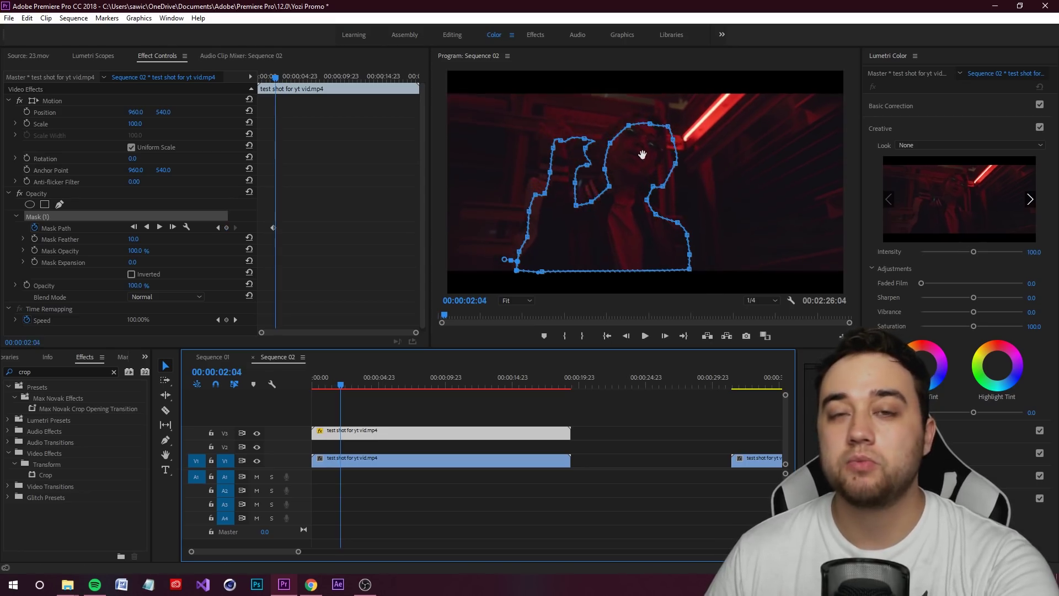
pyautogui.moveTo(641, 167); pyautogui.dragTo(633, 167)
pyautogui.moveTo(642, 124); pyautogui.dragTo(636, 107)
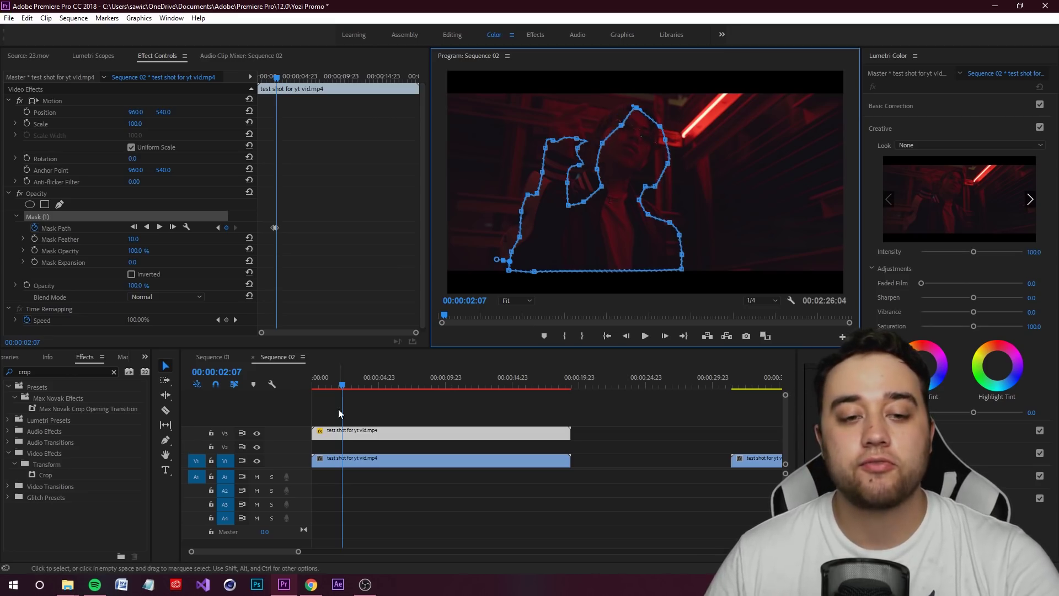
# Return to 00:00:02:04 and extend the mask's lower corners down past the picture's bottom edge in the enlarged view
pyautogui.press('Left')
pyautogui.press('Left')
pyautogui.press('Left')
pyautogui.press('`')
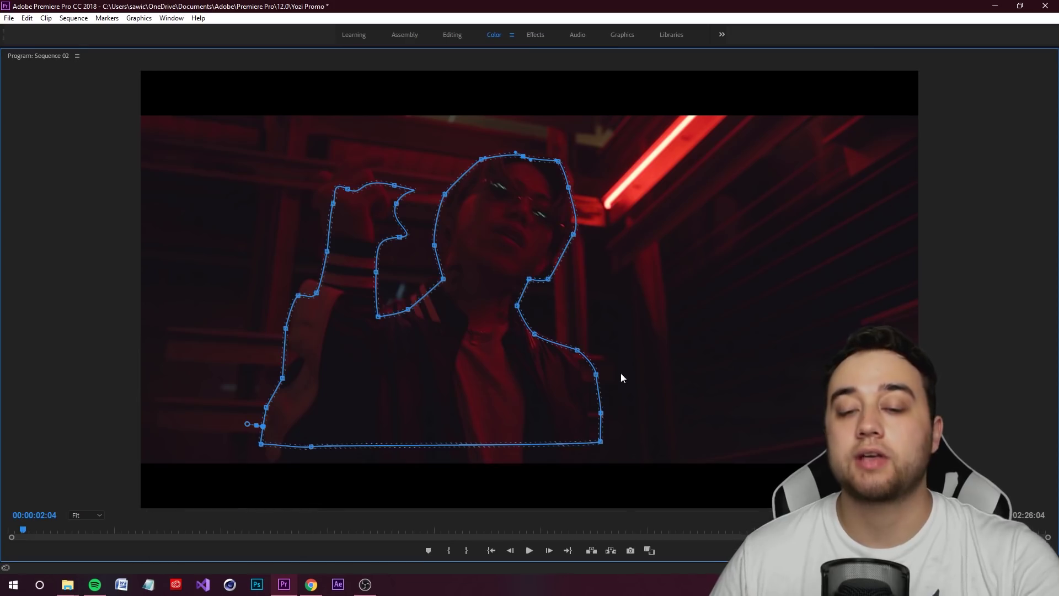
pyautogui.moveTo(601, 441); pyautogui.dragTo(605, 468)
pyautogui.moveTo(261, 445); pyautogui.dragTo(313, 465)
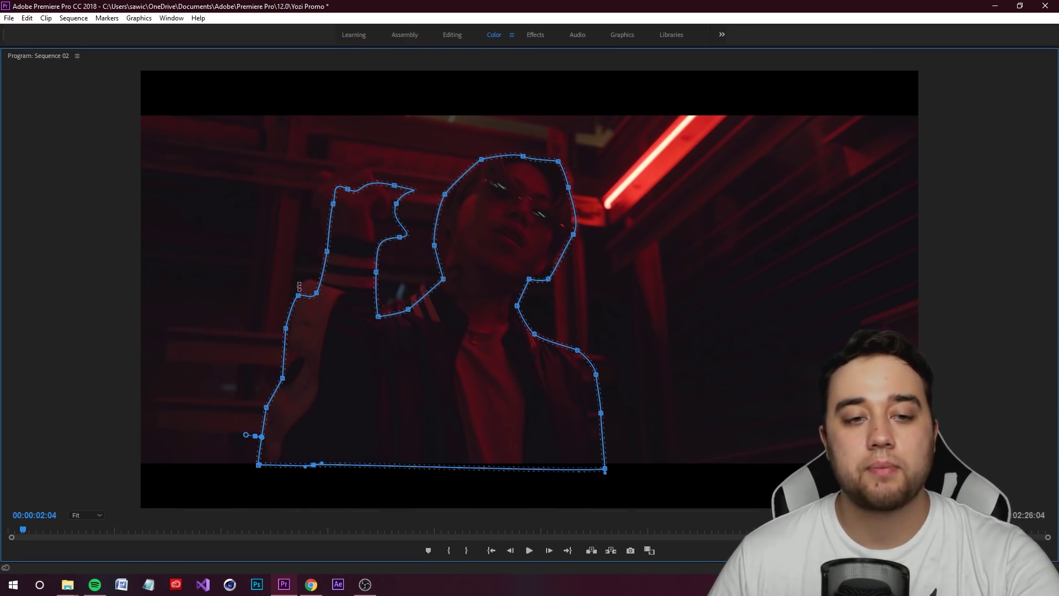
# Reshape the mask around the raised forearm and fist at 00:00:02:04 and restore the normal workspace layout
pyautogui.moveTo(317, 293); pyautogui.dragTo(316, 247)
pyautogui.moveTo(334, 204); pyautogui.dragTo(351, 155)
pyautogui.moveTo(394, 186); pyautogui.dragTo(386, 155)
pyautogui.moveTo(397, 204); pyautogui.dragTo(395, 161)
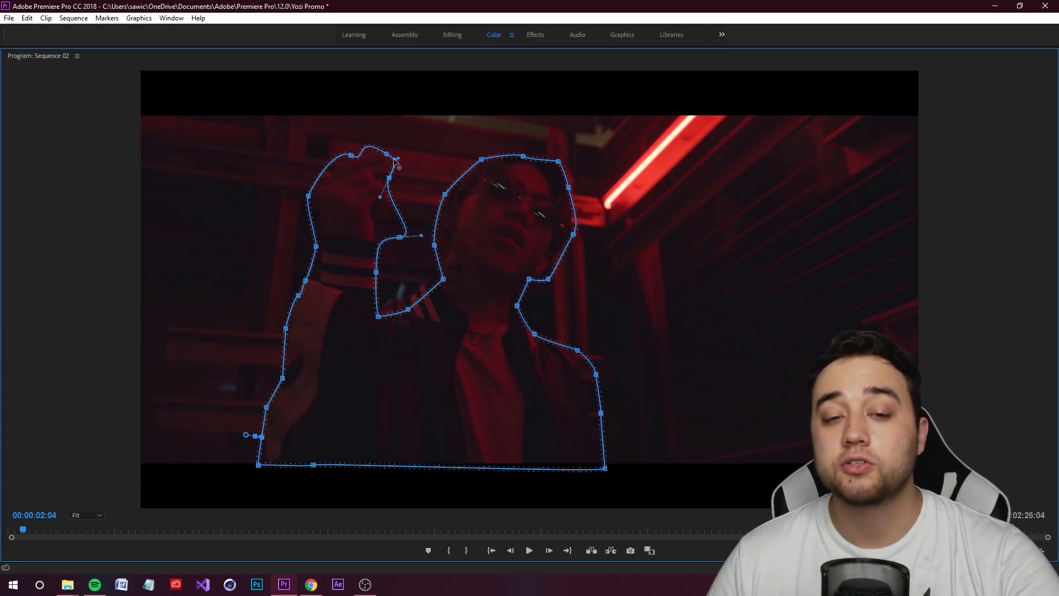
pyautogui.moveTo(421, 235); pyautogui.dragTo(386, 230)
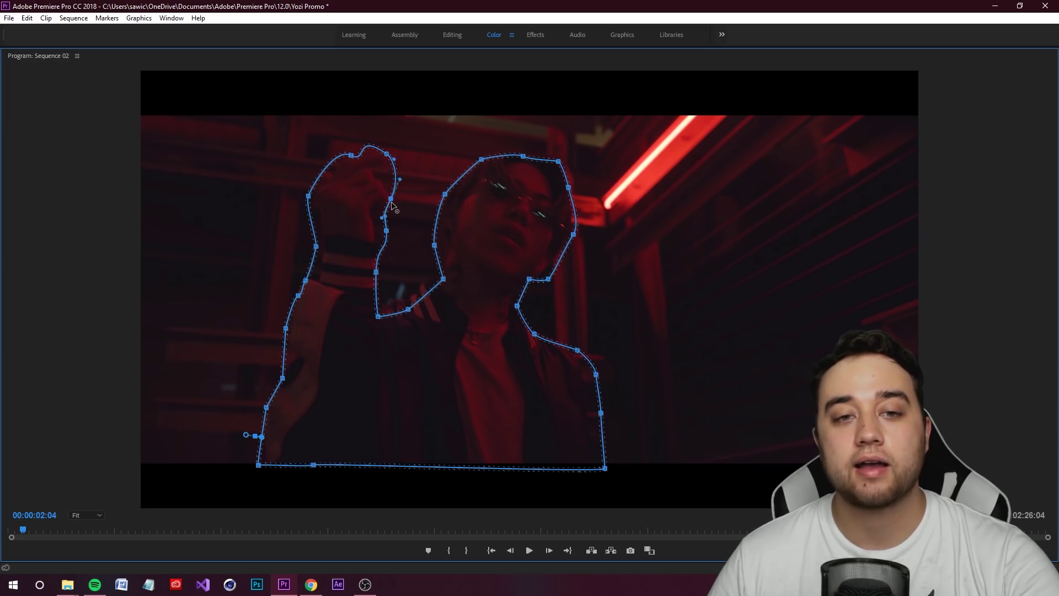
pyautogui.press('`')
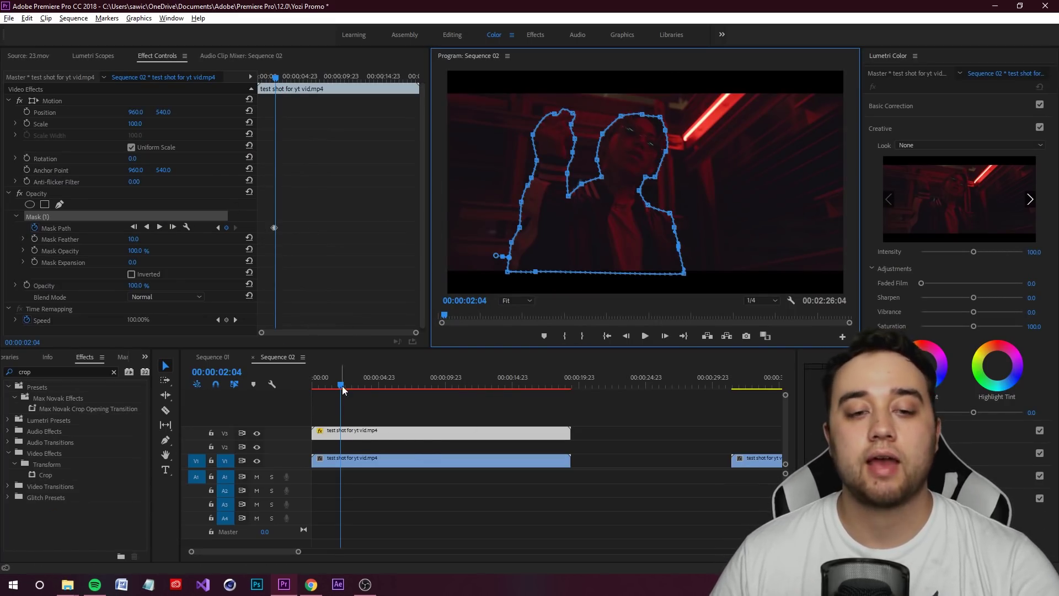
# Advance one frame to 00:00:02:05 and set the mask's feather to 35.6
pyautogui.moveTo(339, 388); pyautogui.dragTo(341, 391)
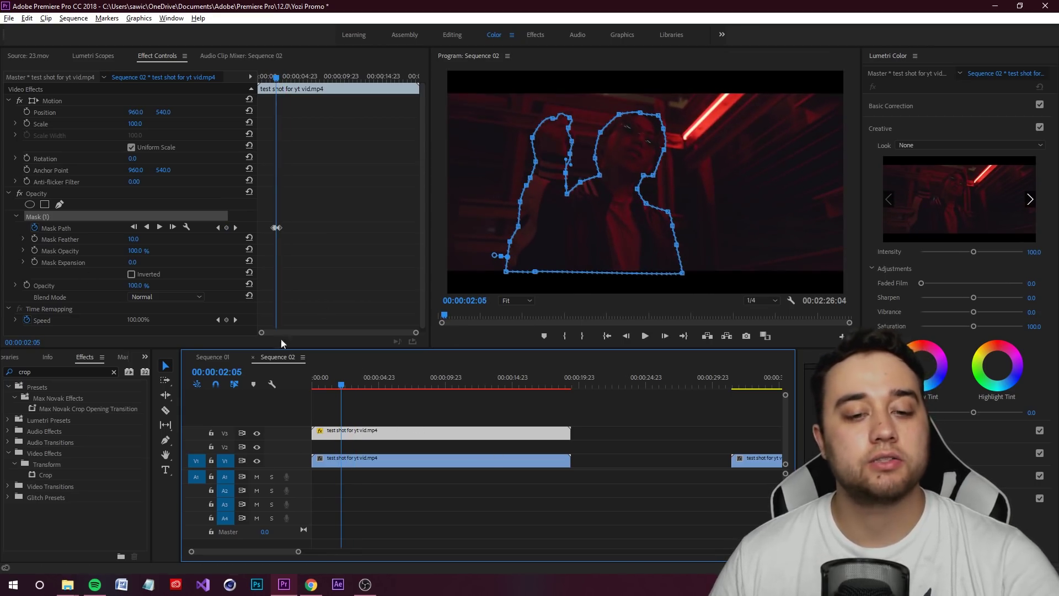
pyautogui.click(23, 239)
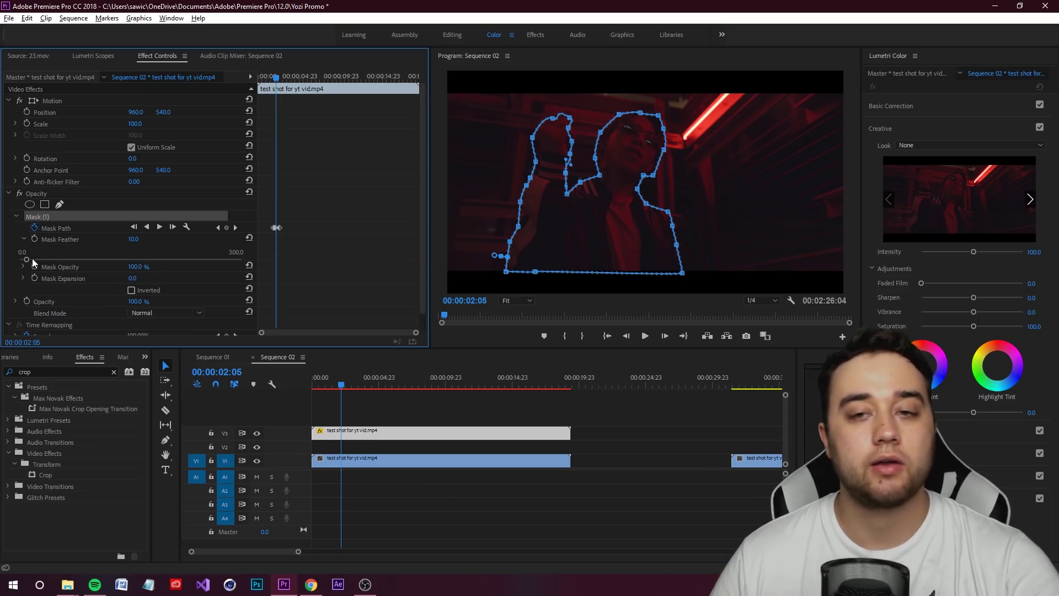
pyautogui.moveTo(32, 260); pyautogui.dragTo(51, 259)
pyautogui.scroll(-1, 111, 264)
# Toggle the V1 track's output off to inspect the masked performer alone around 00:00:02:03, and turn the track back on
pyautogui.click(257, 461)
pyautogui.click(257, 461)
pyautogui.click(258, 461)
pyautogui.moveTo(338, 381); pyautogui.dragTo(342, 393)
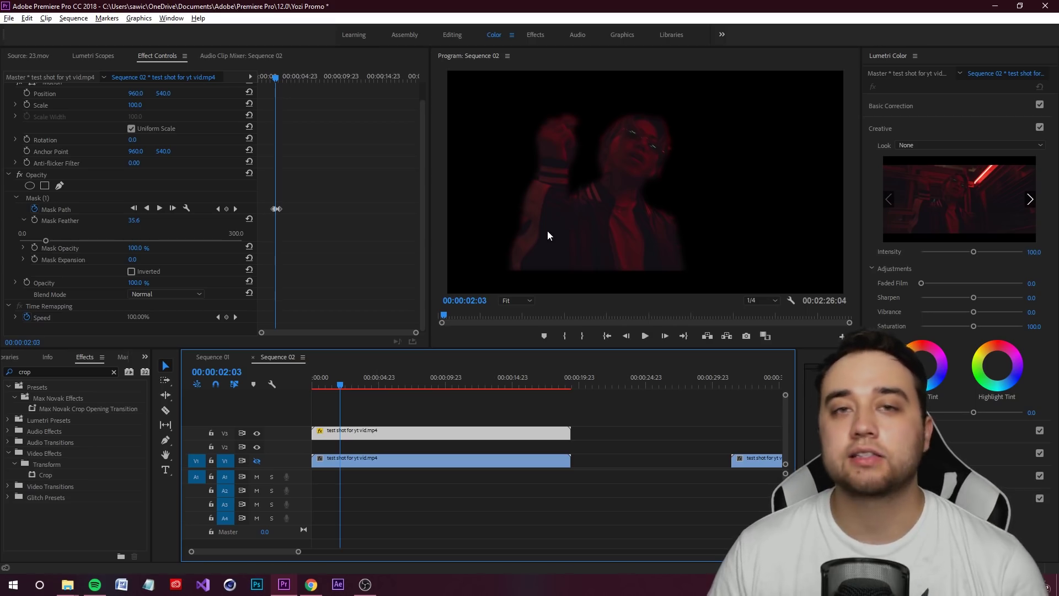
pyautogui.click(257, 461)
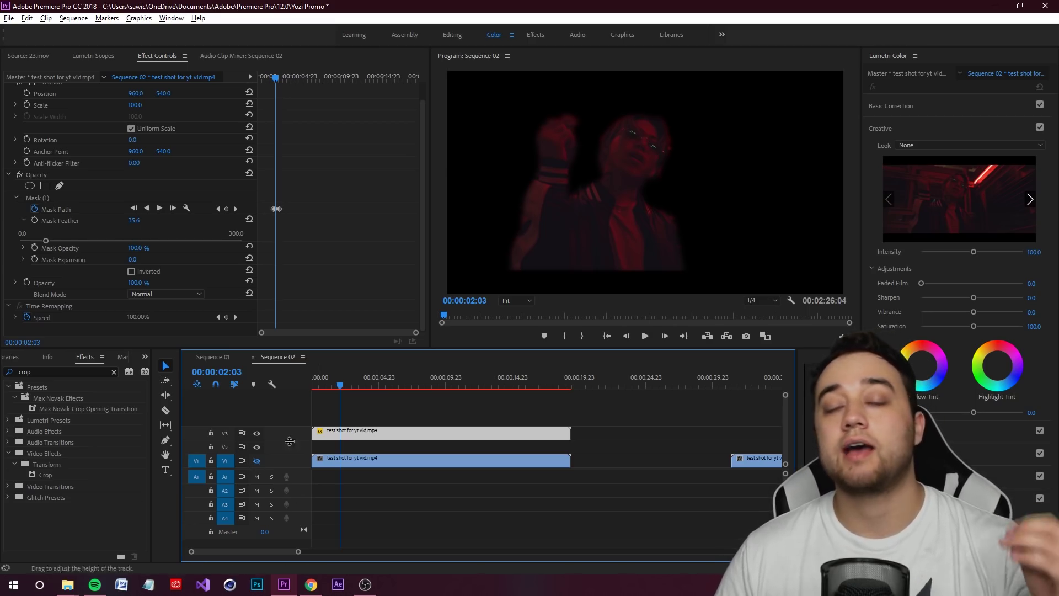
pyautogui.click(256, 461)
pyautogui.click(256, 461)
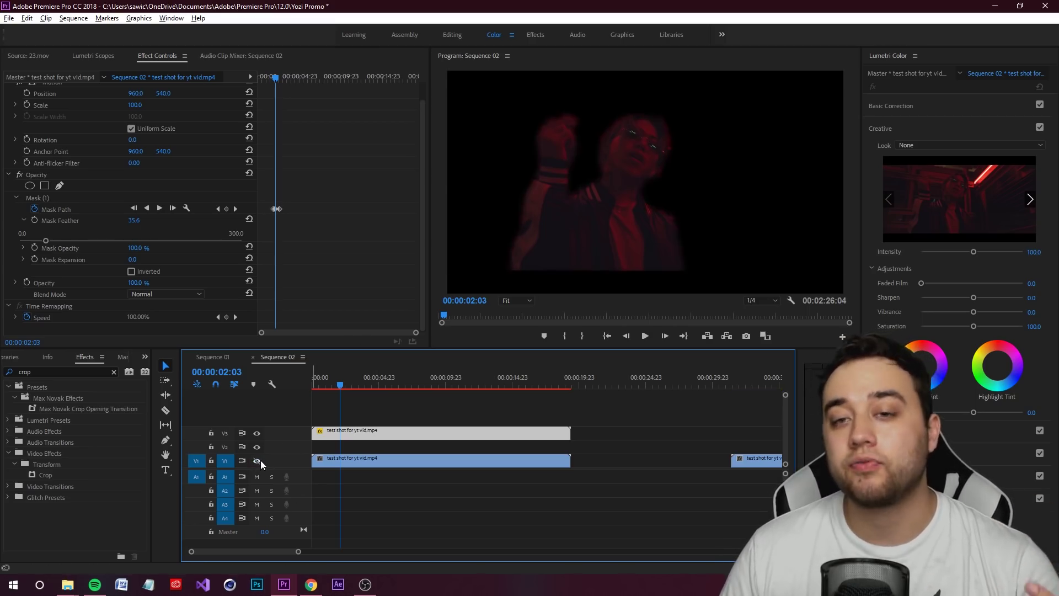
pyautogui.click(256, 460)
# Duplicate the original V1 clip onto the empty V2 track beneath the masked clip
pyautogui.hotkey('shift', '1')
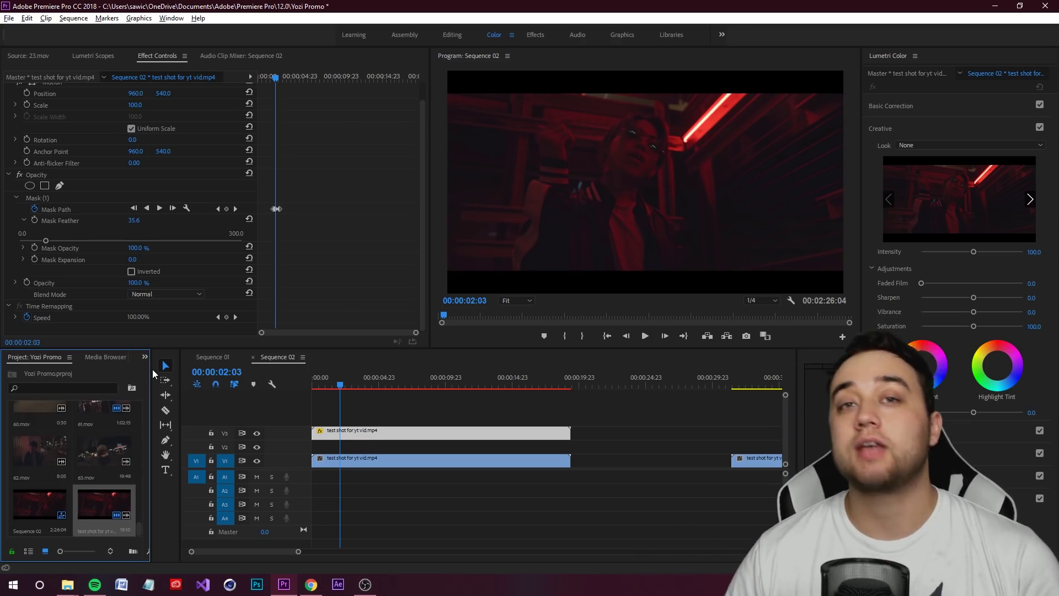
pyautogui.click(383, 451)
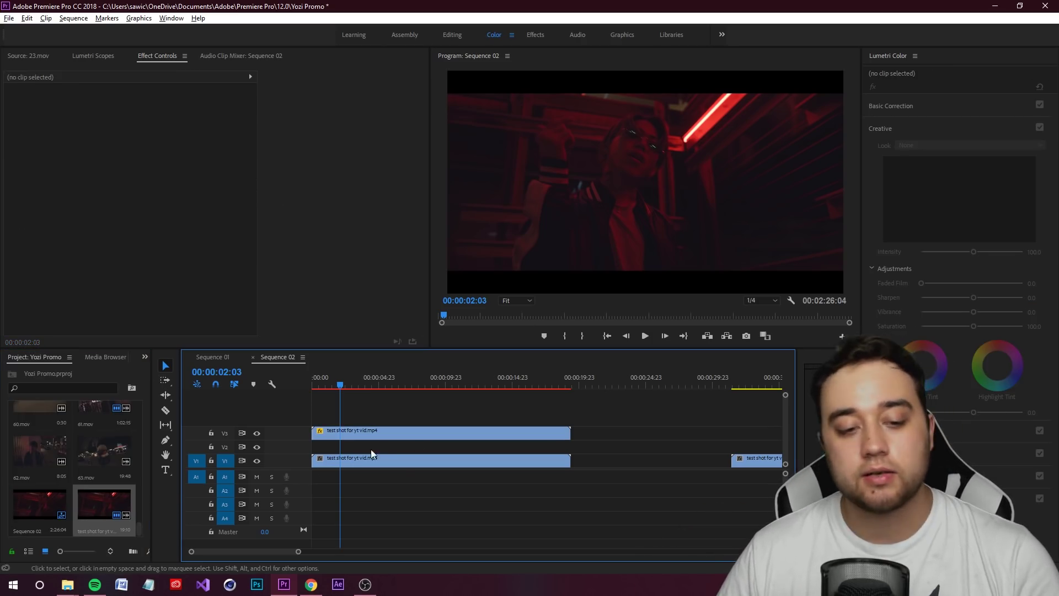
pyautogui.click(400, 459)
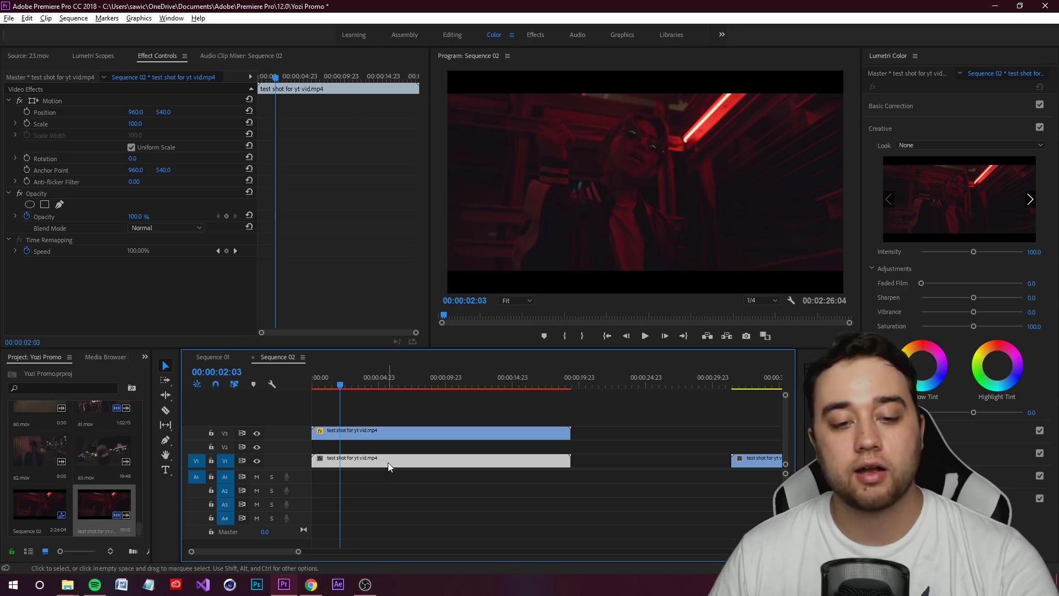
pyautogui.moveTo(388, 462); pyautogui.dragTo(389, 447)
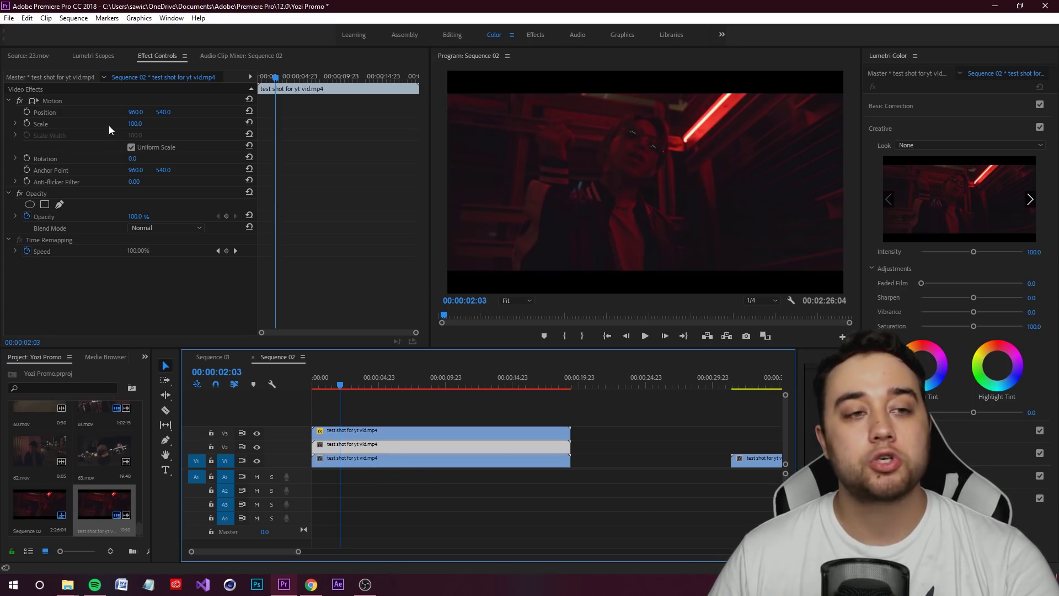
# Scale the V2 duplicate down to 63 and reposition it to 730, 475.8, behind the performer
pyautogui.moveTo(137, 125); pyautogui.dragTo(110, 125)
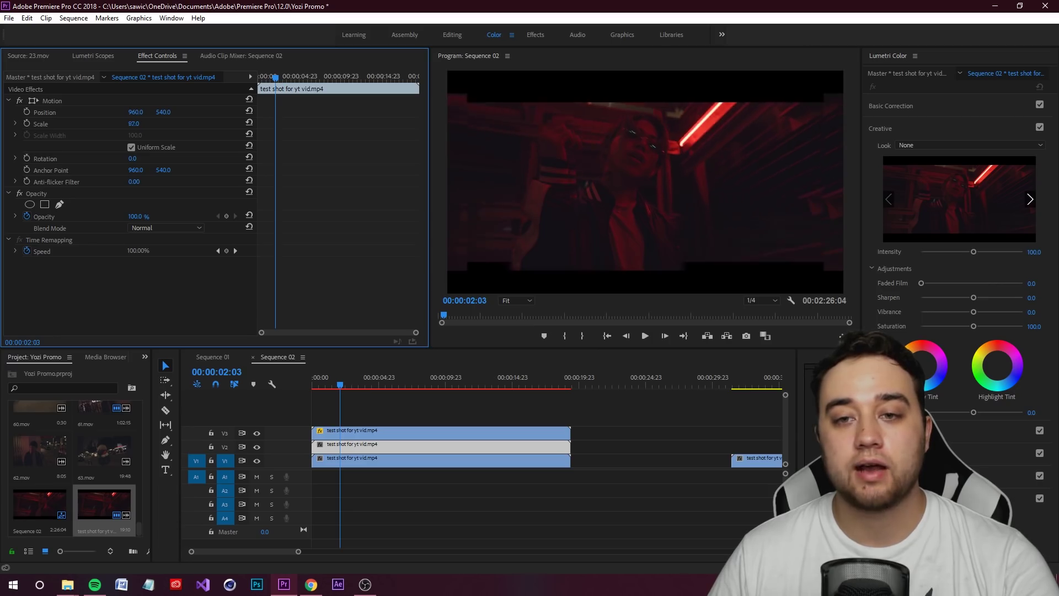
pyautogui.click(698, 425)
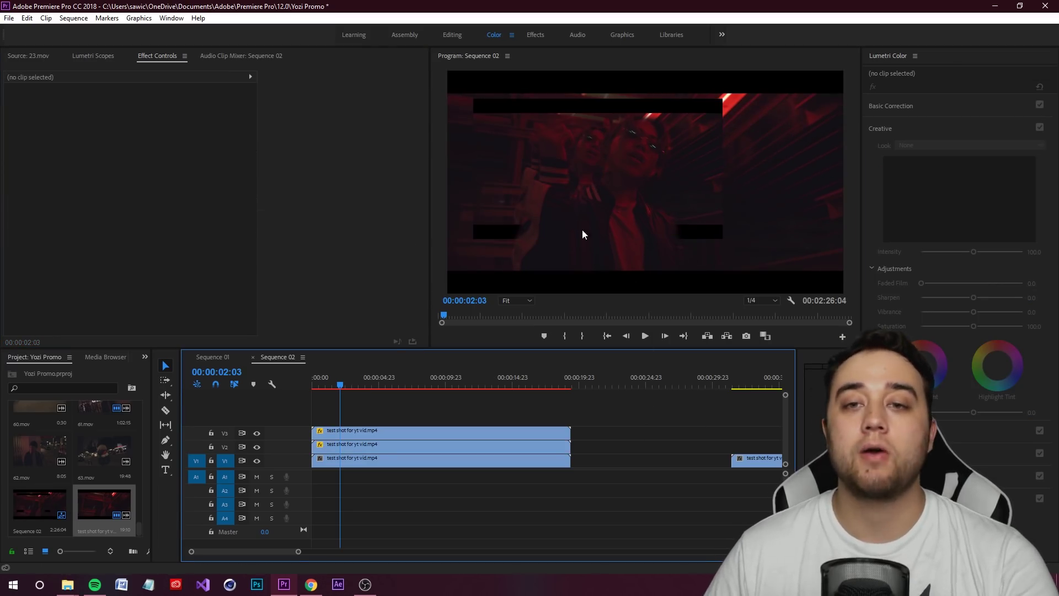
# Apply the Crop effect to the V2 duplicate, cropping 10.9% from the top and 12.1% from the bottom to remove its black bars
pyautogui.moveTo(344, 386); pyautogui.dragTo(339, 383)
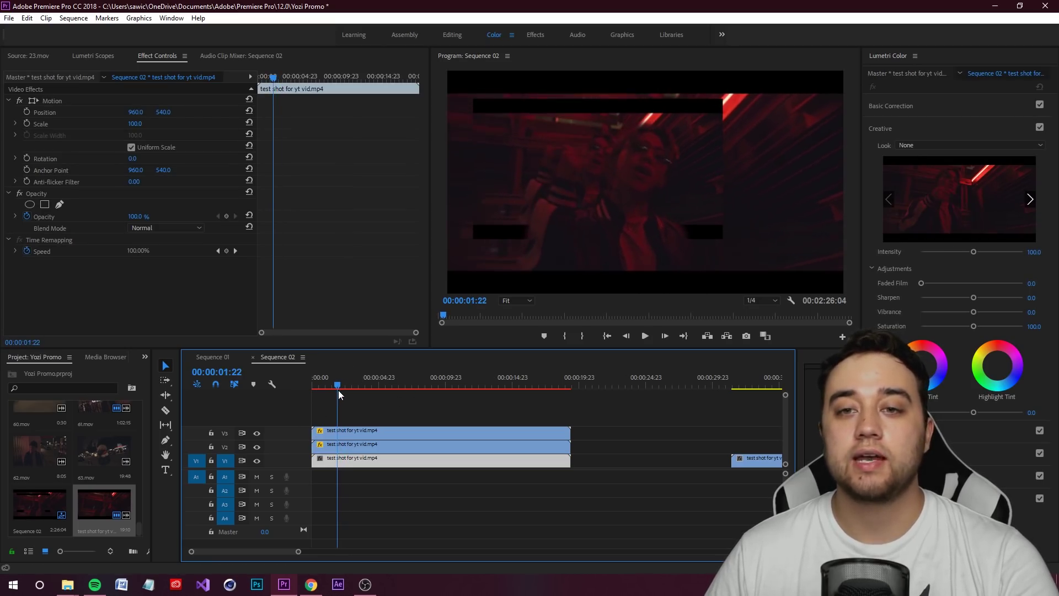
pyautogui.press('`')
pyautogui.press('`')
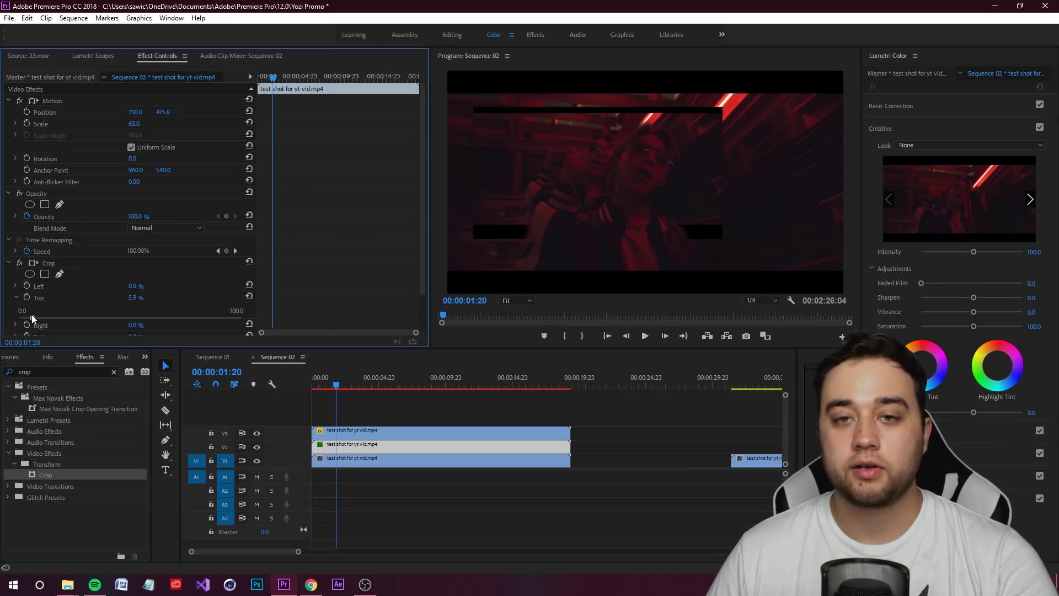
pyautogui.moveTo(31, 315); pyautogui.dragTo(42, 312)
pyautogui.scroll(-2, 73, 314)
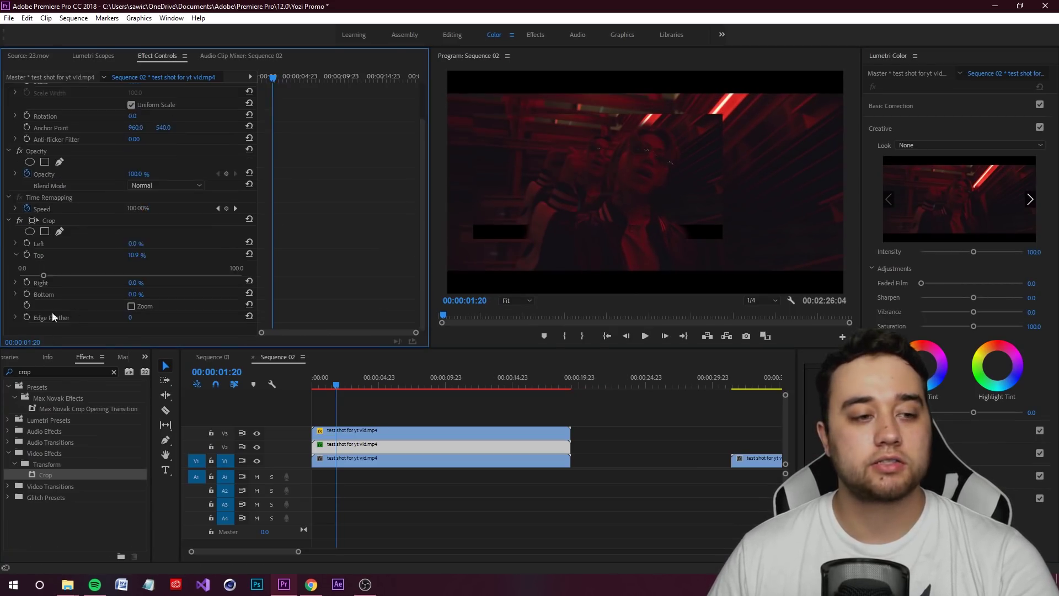
pyautogui.click(15, 294)
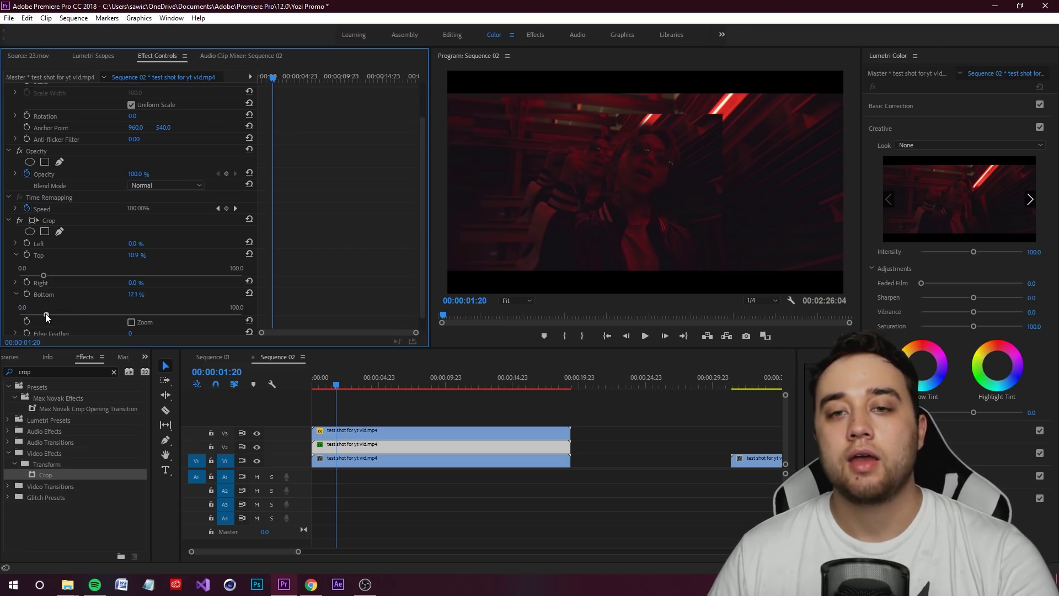
# Play and scrub the section around 00:00:02:00 to review the smaller duplicate behind the performer
pyautogui.click(477, 400)
pyautogui.press('space')
pyautogui.press('space')
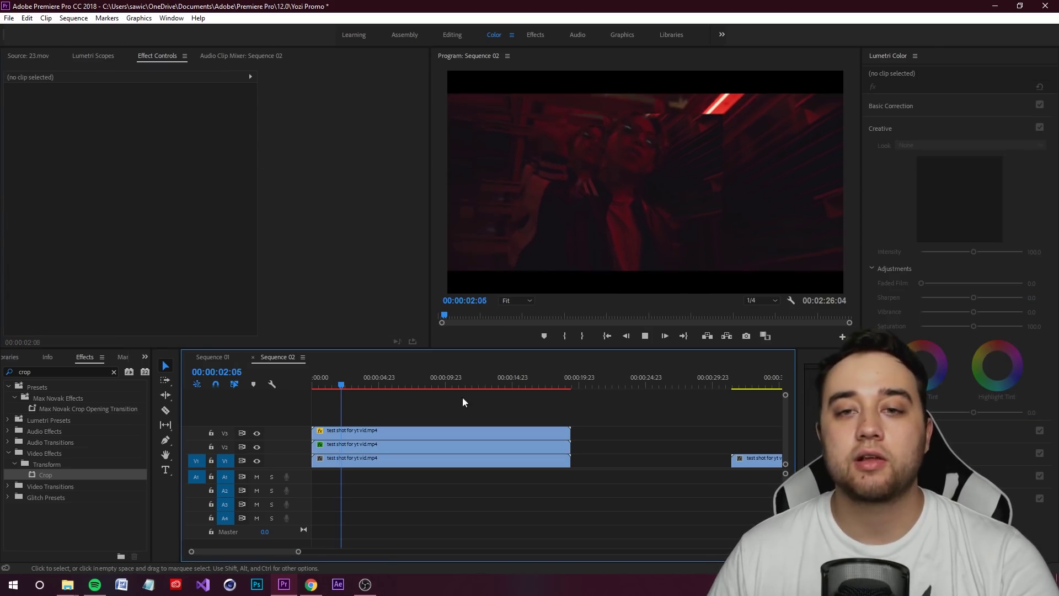
pyautogui.moveTo(342, 387); pyautogui.dragTo(333, 393)
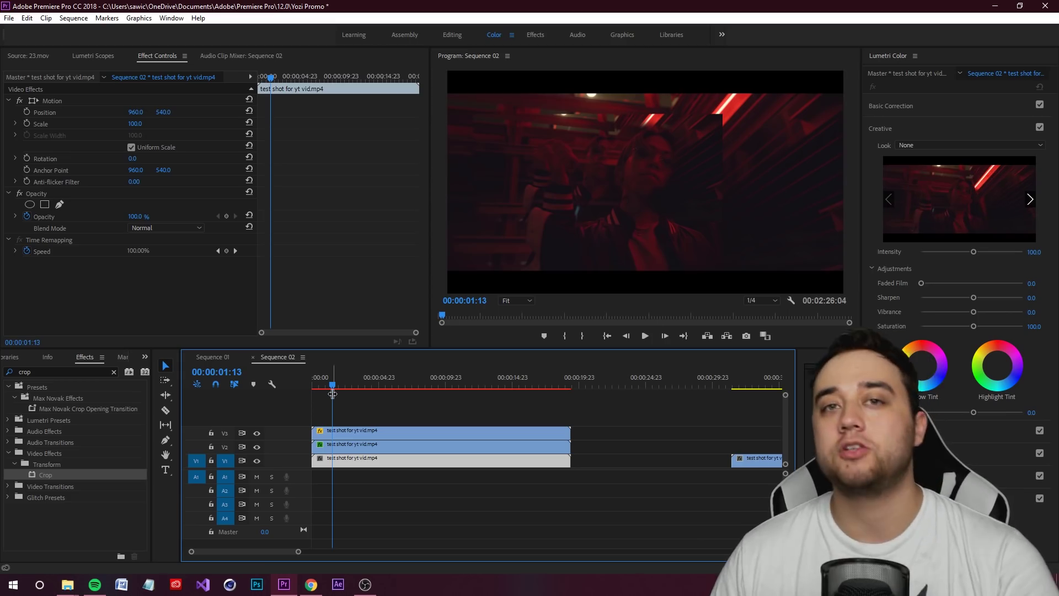
pyautogui.click(340, 391)
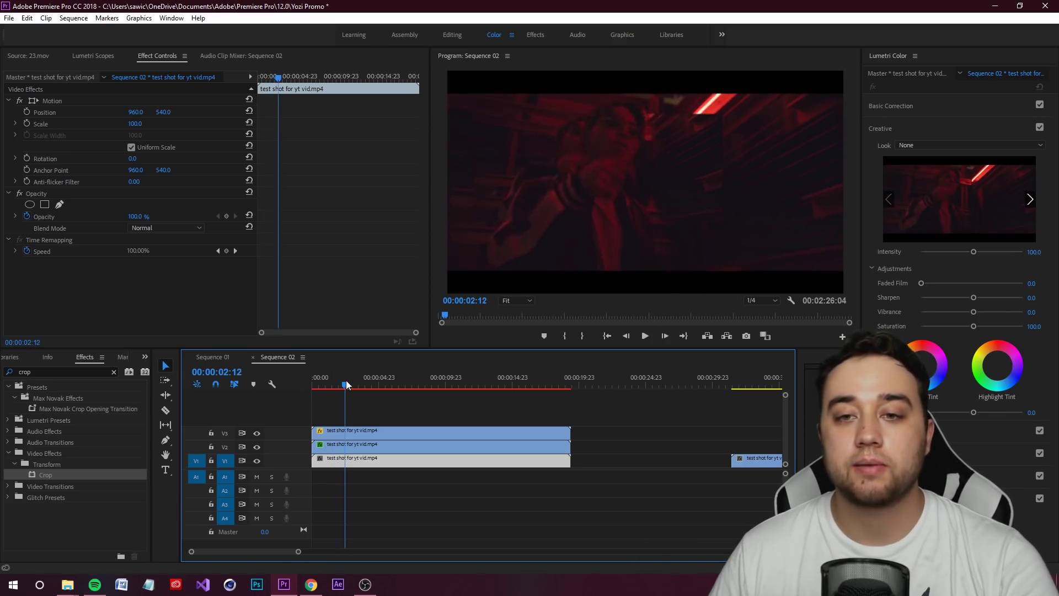
pyautogui.moveTo(340, 391); pyautogui.dragTo(337, 386)
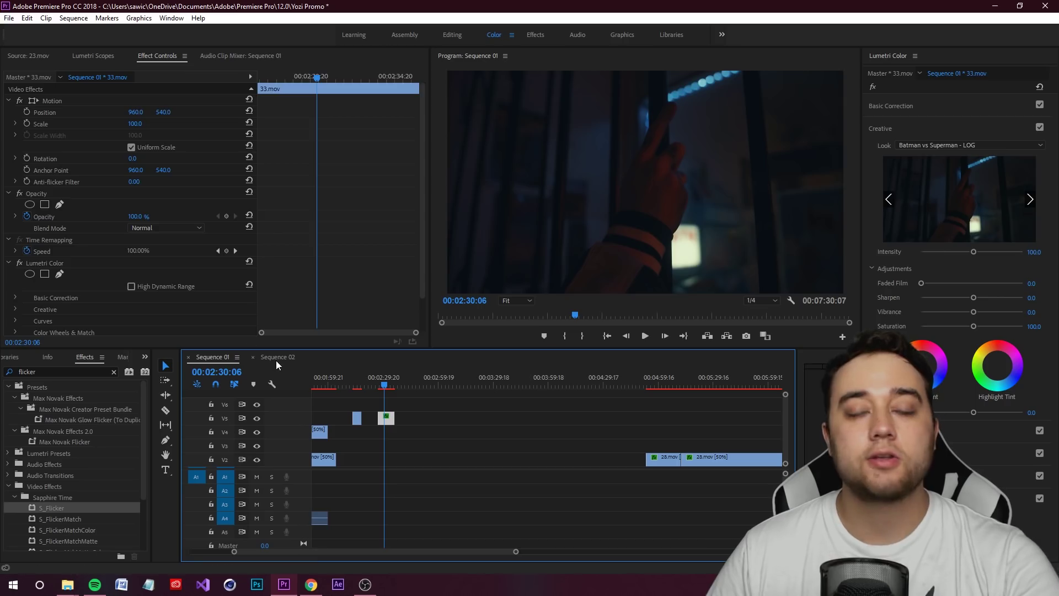
# Return to Sequence 02 and scale the 33.mov clip on V2 down to 54 behind the masked performer
pyautogui.click(278, 357)
pyautogui.click(386, 446)
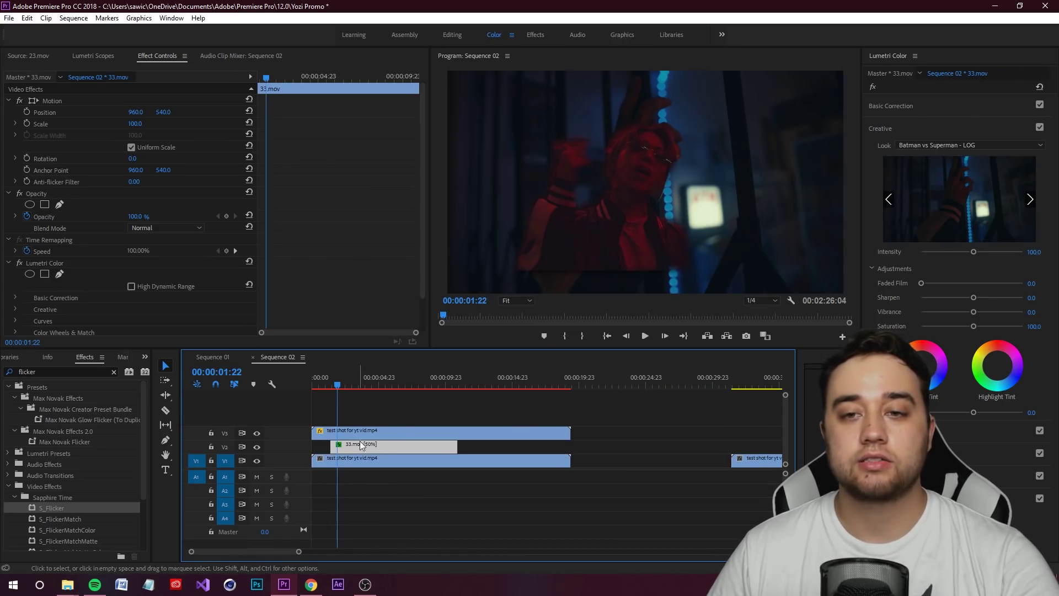
pyautogui.moveTo(349, 385); pyautogui.dragTo(344, 385)
pyautogui.moveTo(135, 124); pyautogui.dragTo(89, 124)
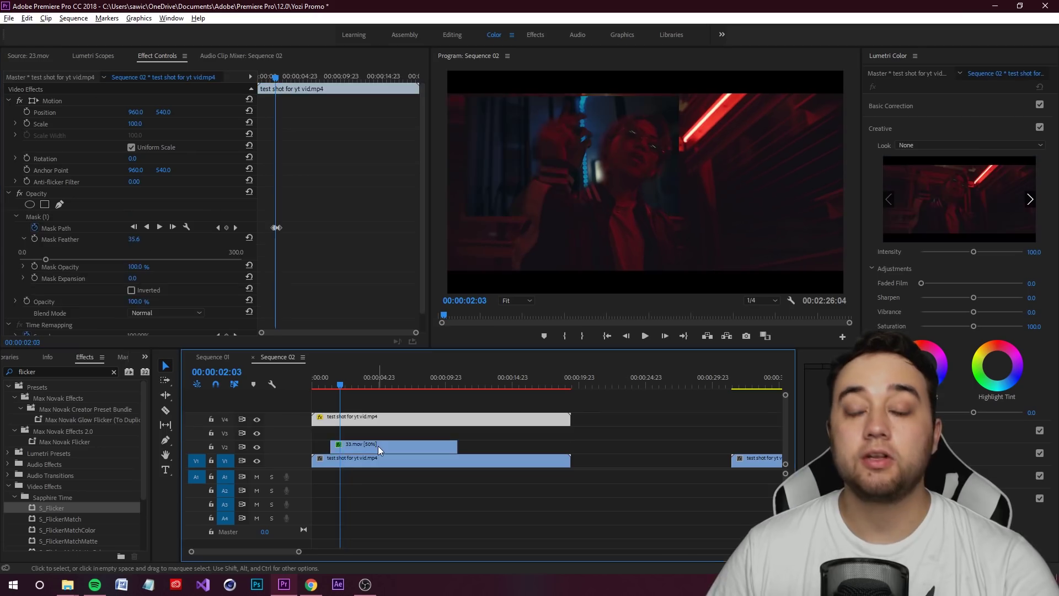
# Try a second copy of the 33.mov clip on V3 and delete it
pyautogui.keyDown('alt'); pyautogui.moveTo(378, 446); pyautogui.dragTo(378, 433); pyautogui.keyUp('alt')
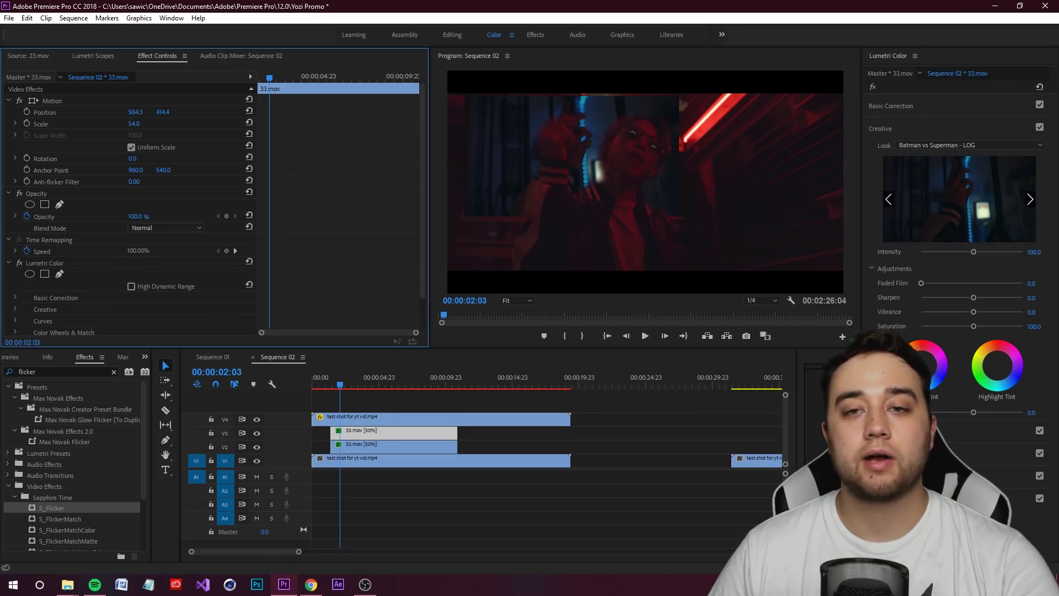
pyautogui.press('Delete')
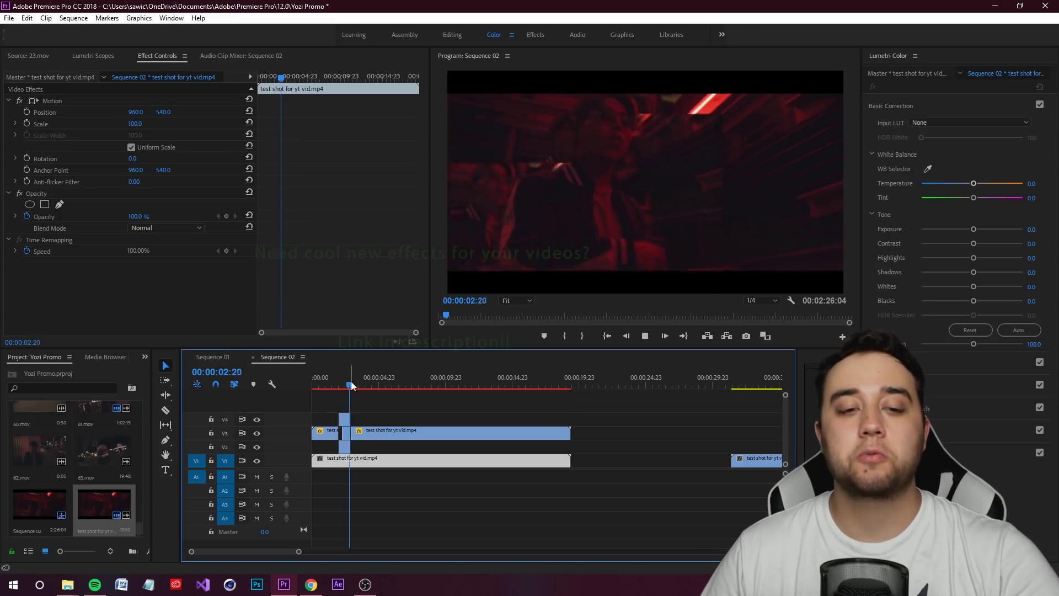
# Review the layered duplicate effect by scrubbing from 00:00:01:20 and playing back from 00:00:02:01
pyautogui.scroll(4, 332, 418)
pyautogui.moveTo(404, 383); pyautogui.dragTo(360, 384)
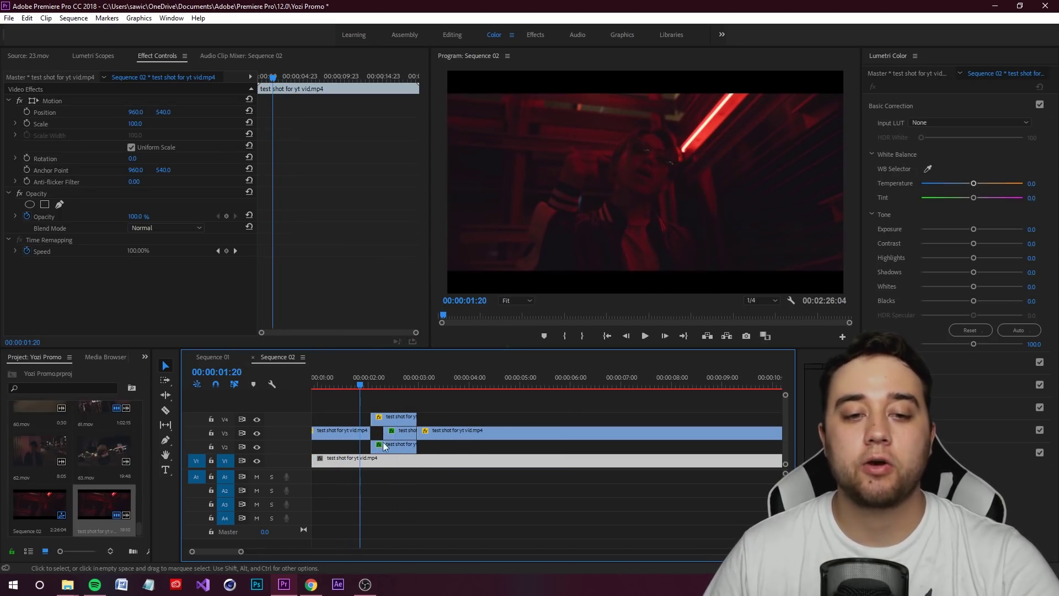
pyautogui.click(371, 385)
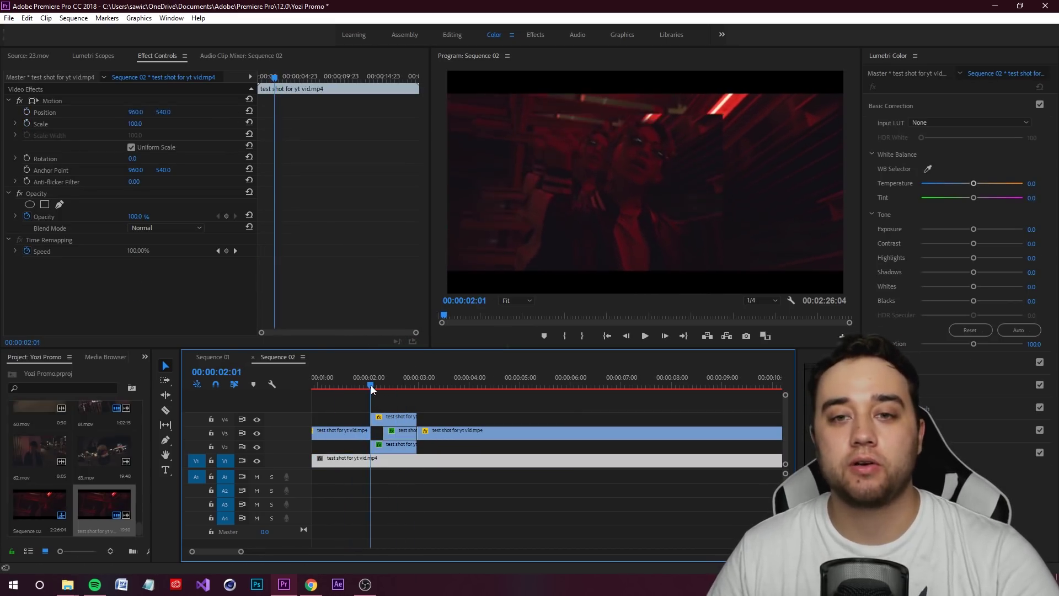
pyautogui.press('space')
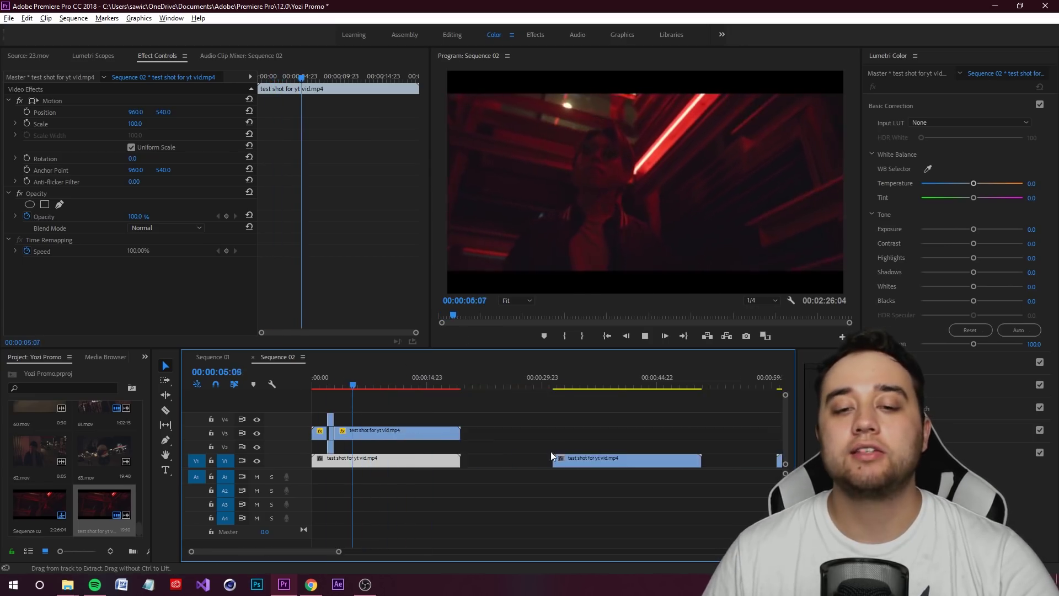
pyautogui.press('-')
pyautogui.click(564, 430)
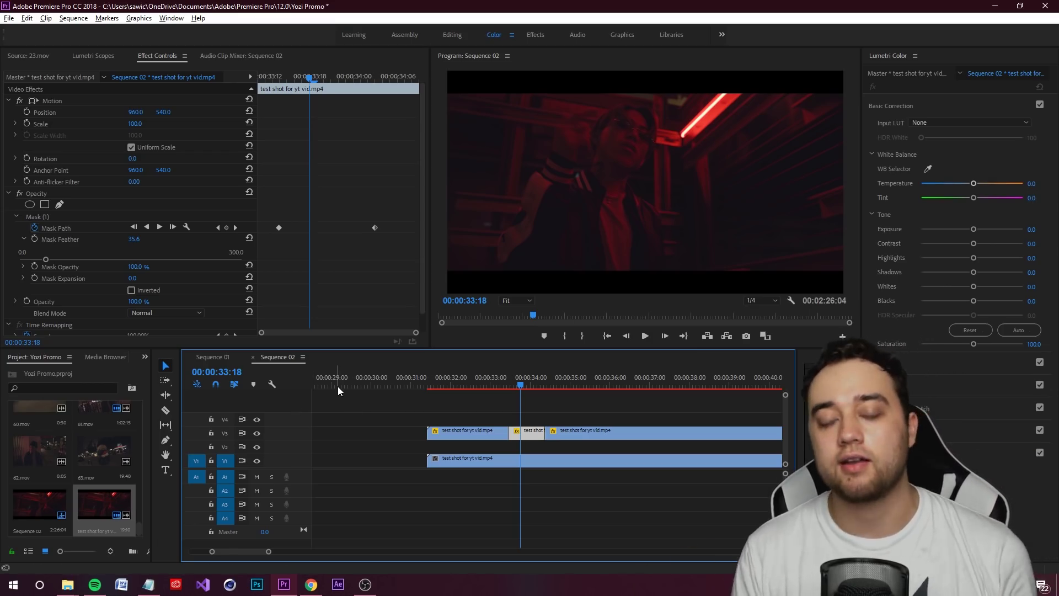
pyautogui.click(545, 455)
pyautogui.moveTo(539, 459); pyautogui.dragTo(539, 448)
pyautogui.moveTo(136, 124); pyautogui.dragTo(120, 124)
pyautogui.hotkey('ctrl', 'z')
pyautogui.click(605, 402)
pyautogui.click(527, 447)
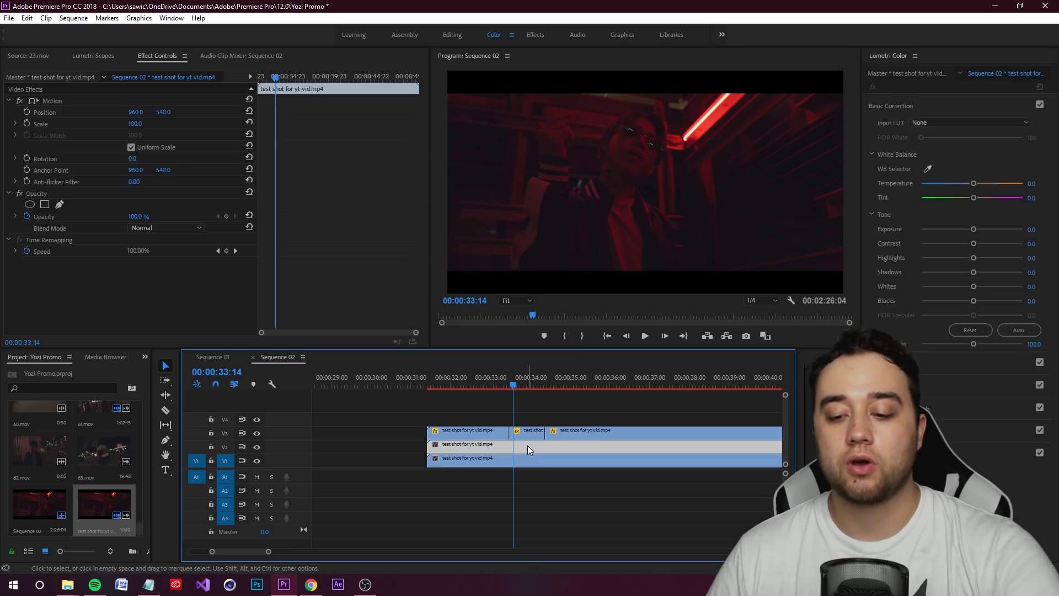
pyautogui.press('Delete')
# Duplicate the short masked segment at 00:00:33:14 from V3 down onto V2
pyautogui.click(524, 435)
pyautogui.click(525, 434)
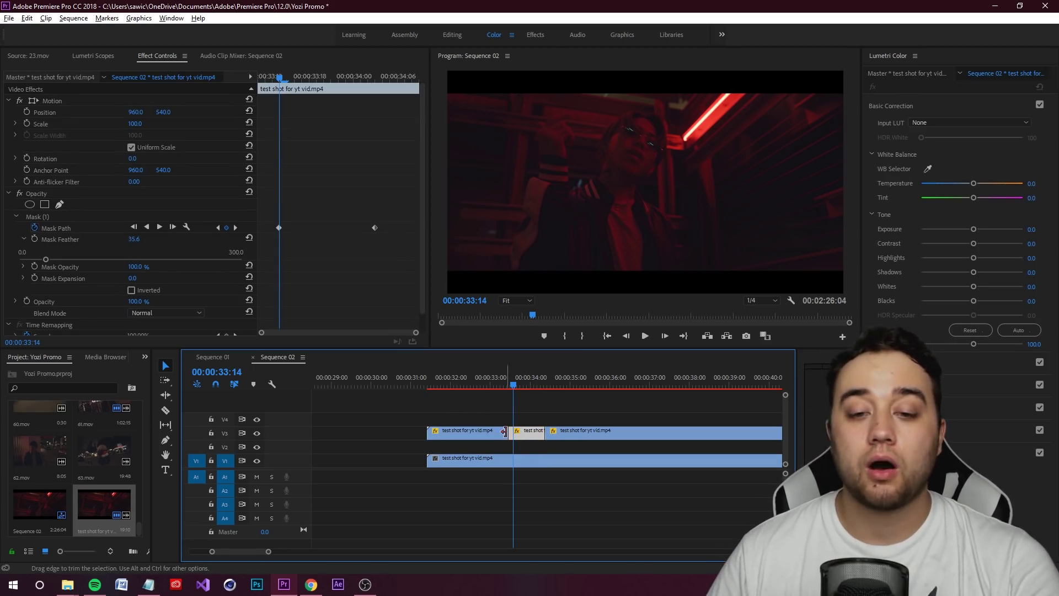
pyautogui.moveTo(530, 434); pyautogui.dragTo(531, 445)
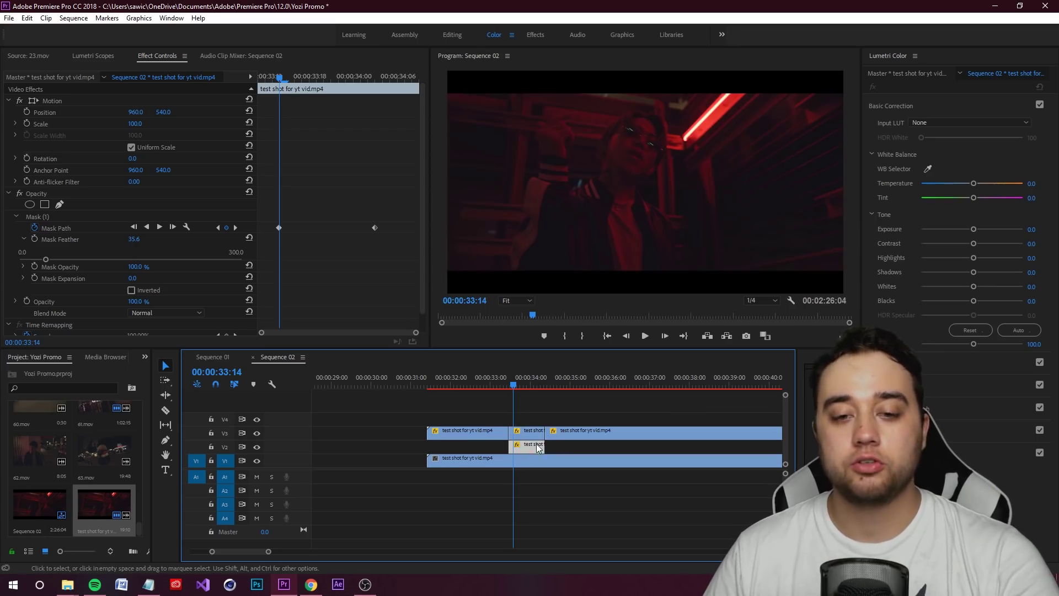
# Use the Motion controls to shift the V2 masked copy sideways behind the performer, and play the section back
pyautogui.click(52, 101)
pyautogui.moveTo(765, 233); pyautogui.dragTo(793, 236)
pyautogui.hotkey('ctrl', 'z')
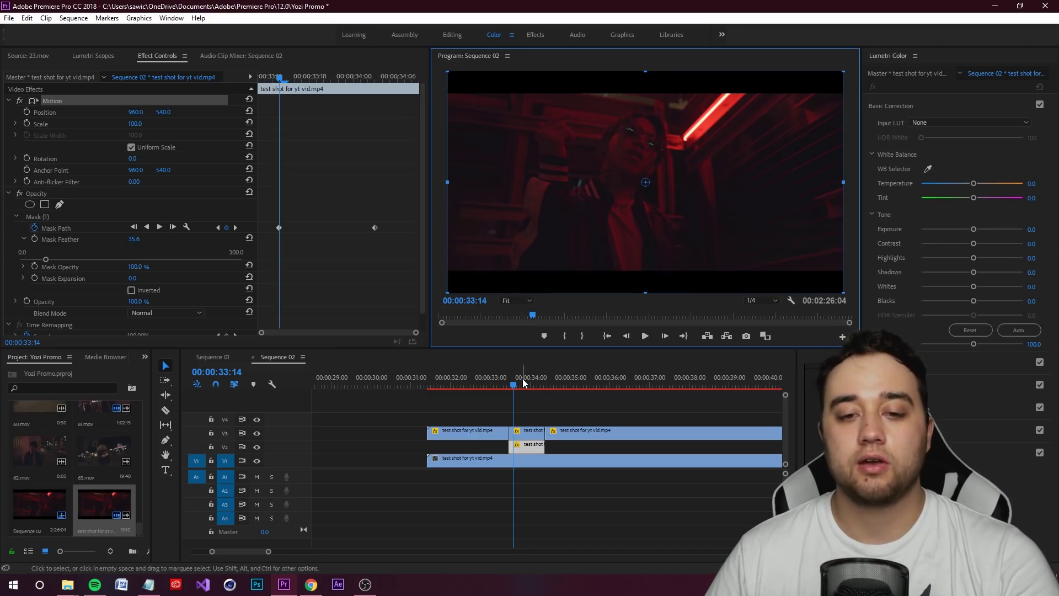
pyautogui.moveTo(654, 217); pyautogui.dragTo(687, 221)
pyautogui.click(490, 381)
pyautogui.press('space')
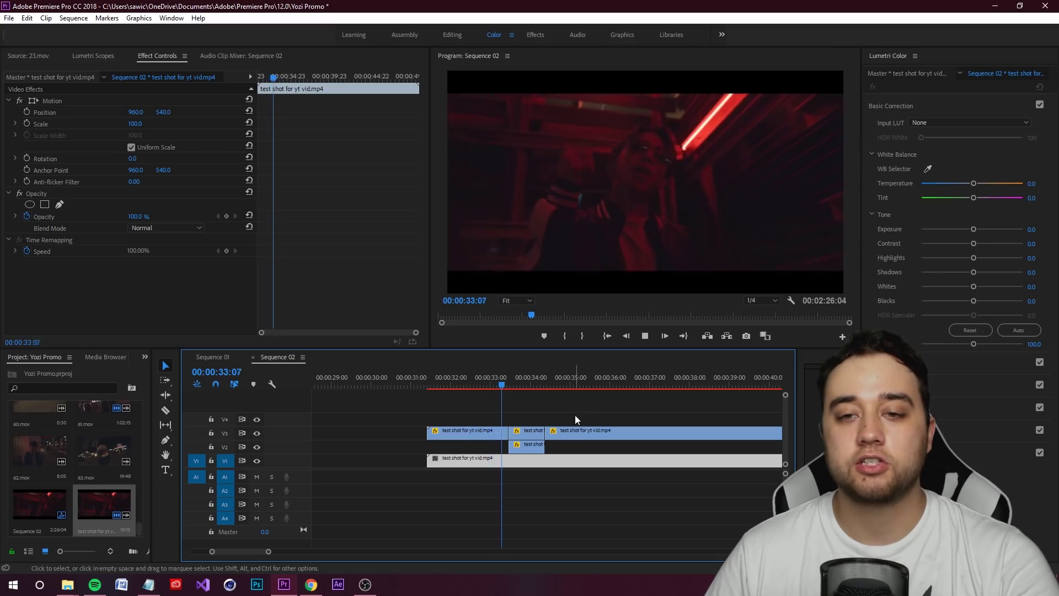
# Replay the section around the V2 masked copy and undo the copy's sideways shift
pyautogui.moveTo(528, 384); pyautogui.dragTo(516, 386)
pyautogui.press('space')
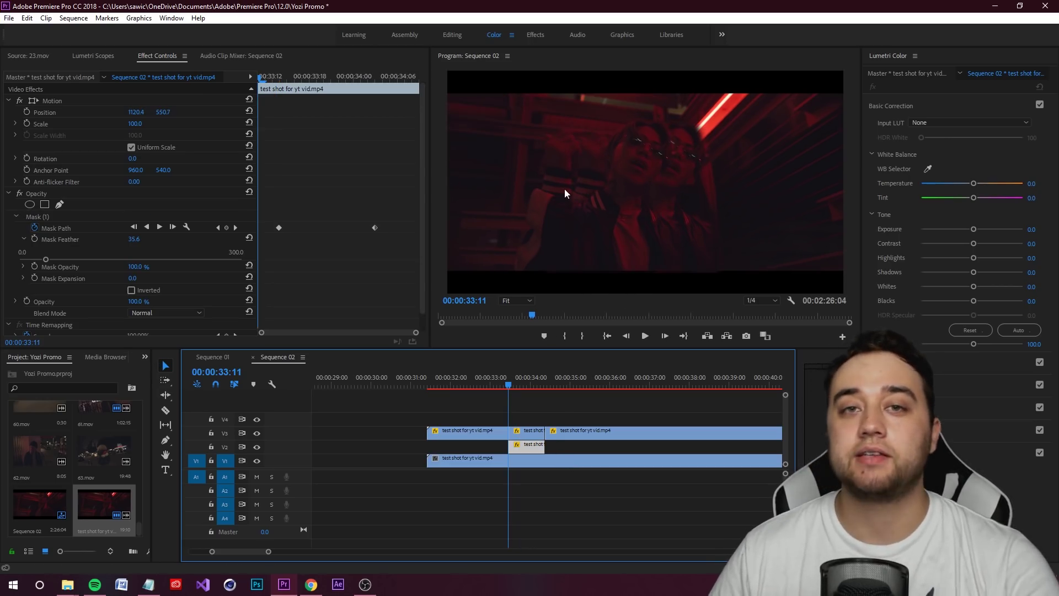
pyautogui.hotkey('ctrl', 'z')
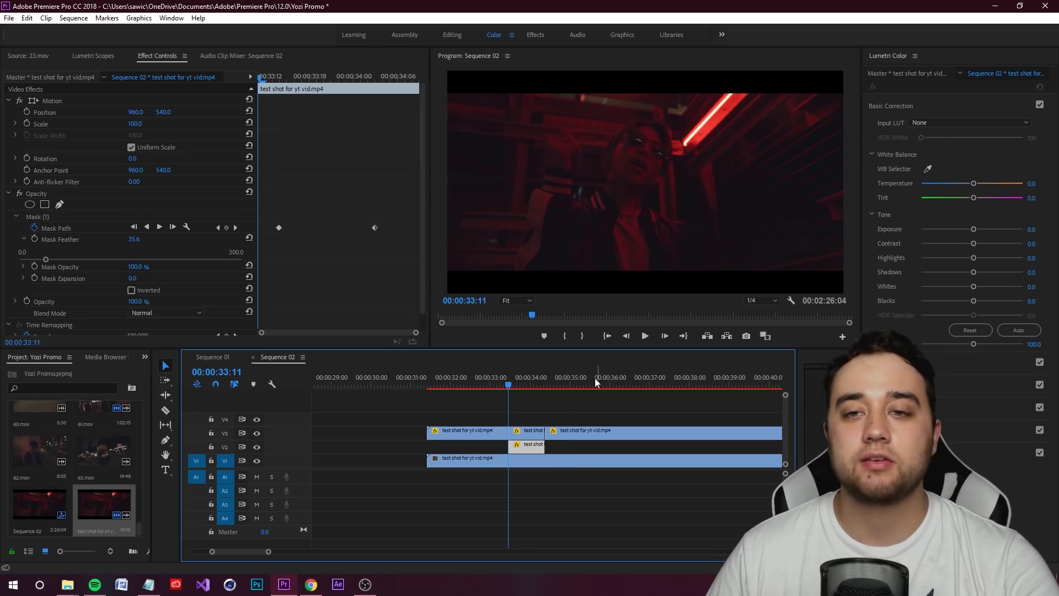
# Keyframe Position and Scale at the start of the V2 masked copy, shift its Position sideways at 00:00:34:08, and scrub the animation
pyautogui.click(26, 113)
pyautogui.click(26, 124)
pyautogui.click(531, 448)
pyautogui.click(27, 112)
pyautogui.click(26, 123)
pyautogui.moveTo(510, 387); pyautogui.dragTo(545, 390)
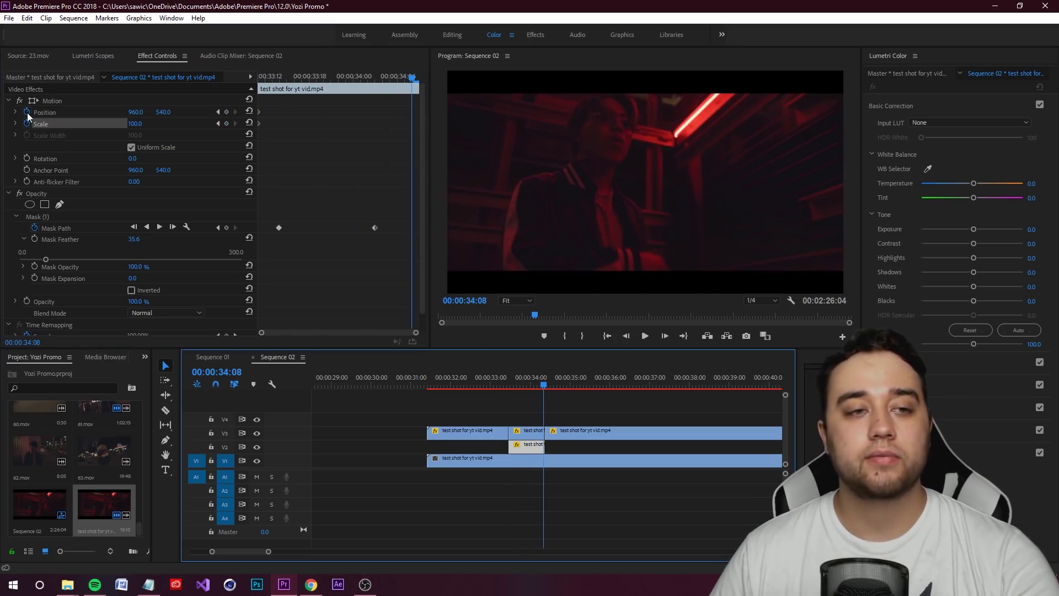
pyautogui.moveTo(133, 112); pyautogui.dragTo(259, 113)
pyautogui.moveTo(520, 387)
pyautogui.mouseDown()
pyautogui.moveTo(545, 390)
pyautogui.moveTo(525, 396)
pyautogui.moveTo(537, 393)
pyautogui.mouseUp()
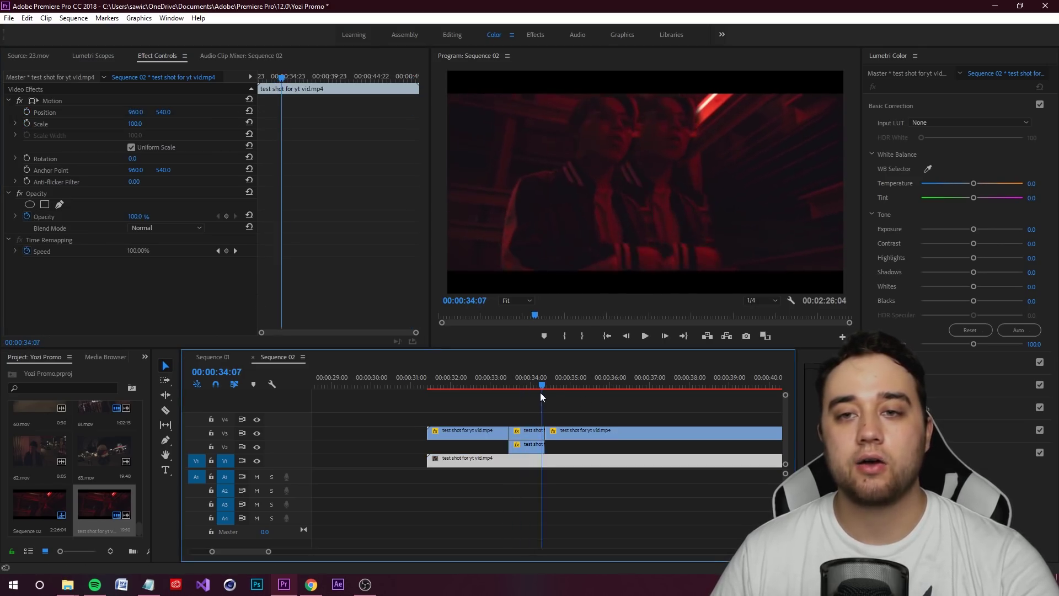
# Set the short V3 segment's mask feather to 40.8 and mask expansion to -32.7
pyautogui.click(528, 438)
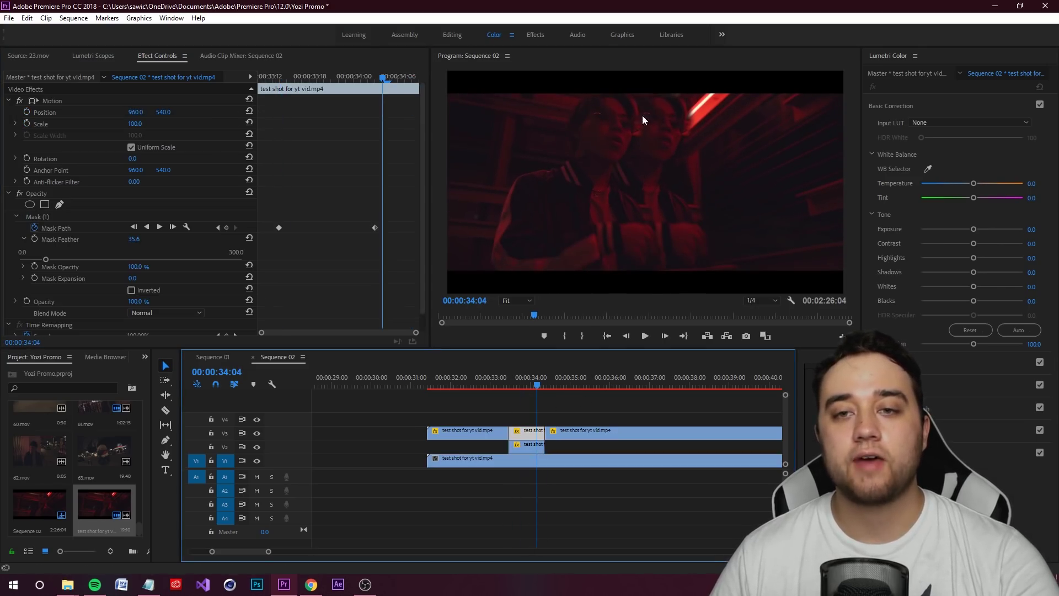
pyautogui.moveTo(45, 259); pyautogui.dragTo(62, 259)
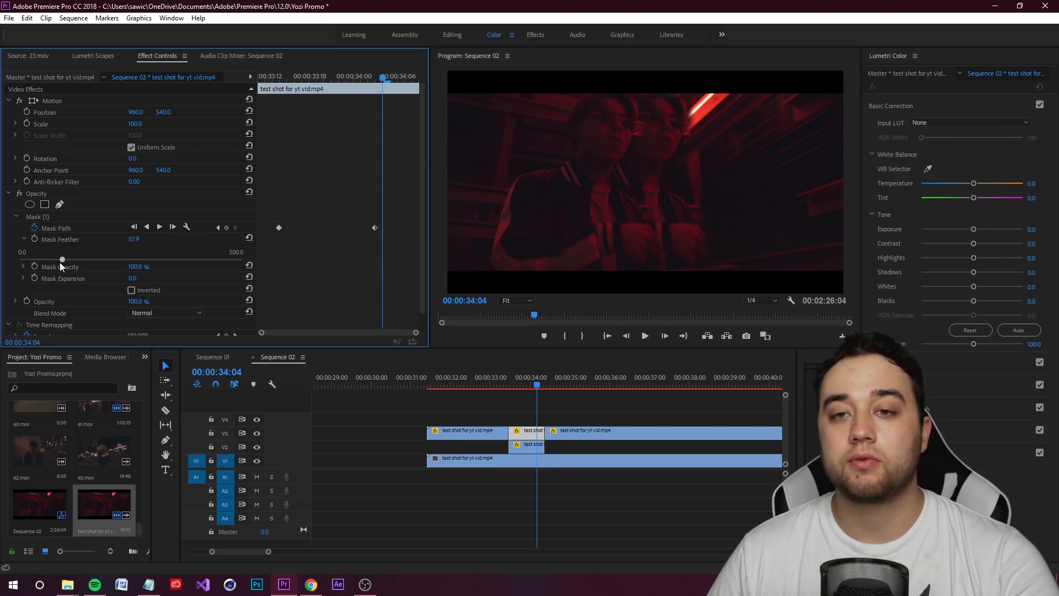
pyautogui.click(24, 278)
pyautogui.moveTo(116, 297); pyautogui.dragTo(120, 296)
# Play back the layered clone section from around 00:00:33:15, including in the enlarged program view
pyautogui.click(533, 386)
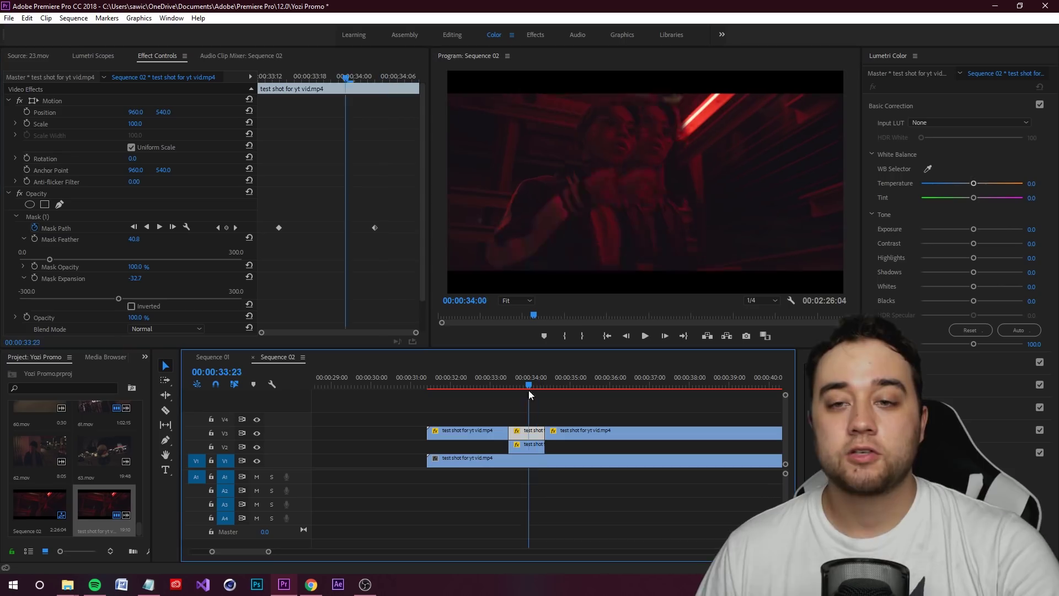
pyautogui.press('space')
pyautogui.press('space')
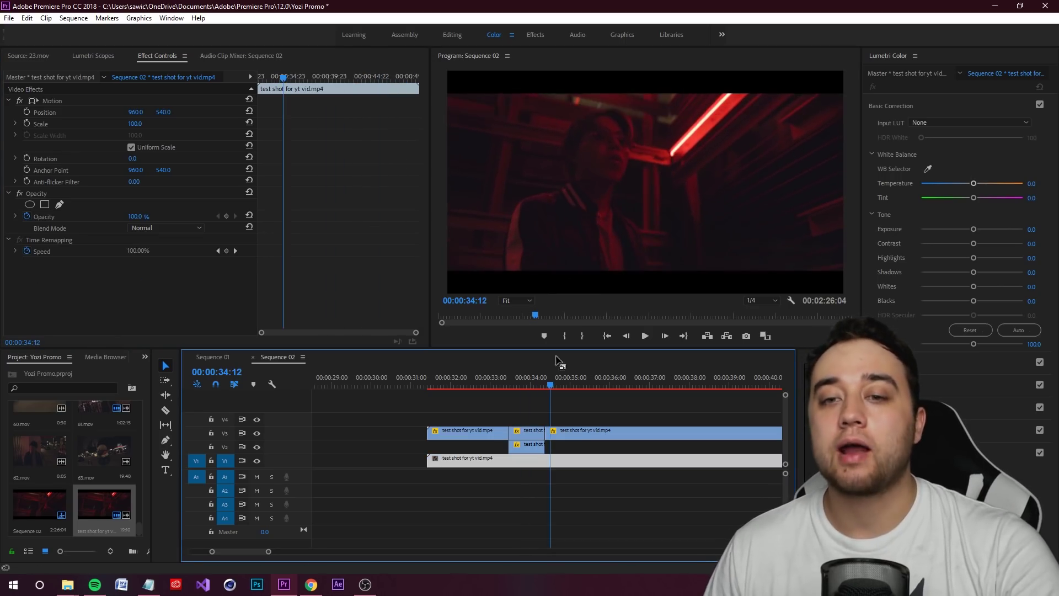
pyautogui.click(532, 380)
pyautogui.press('space')
pyautogui.click(515, 388)
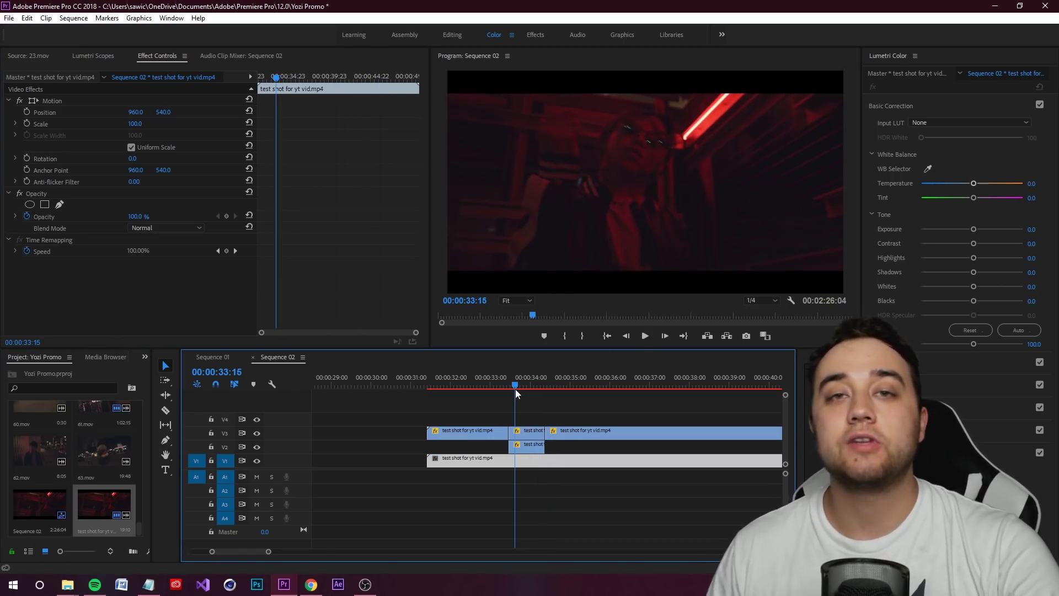
pyautogui.press('`')
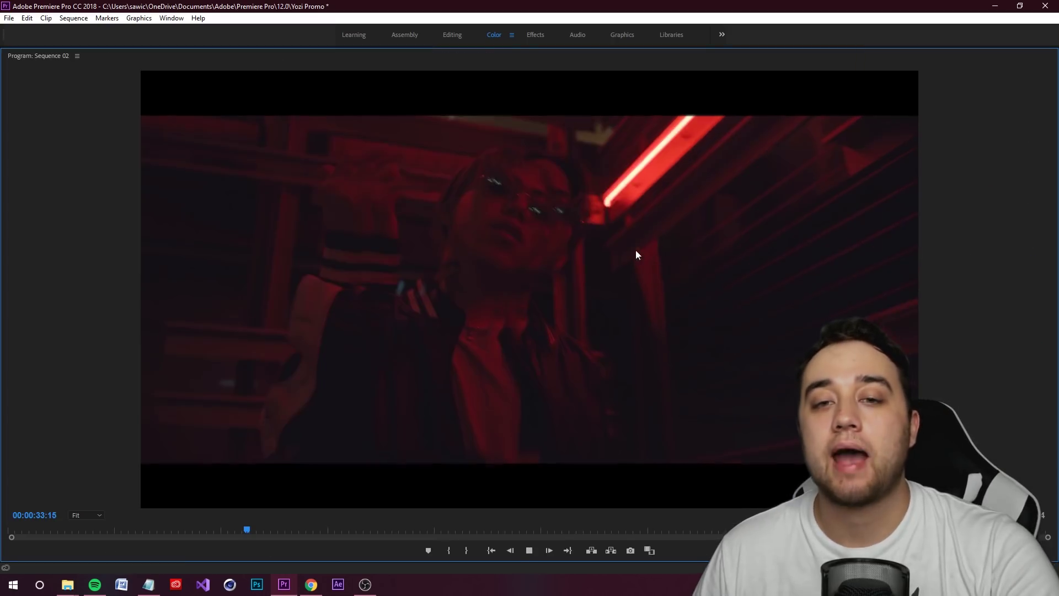
pyautogui.press('`')
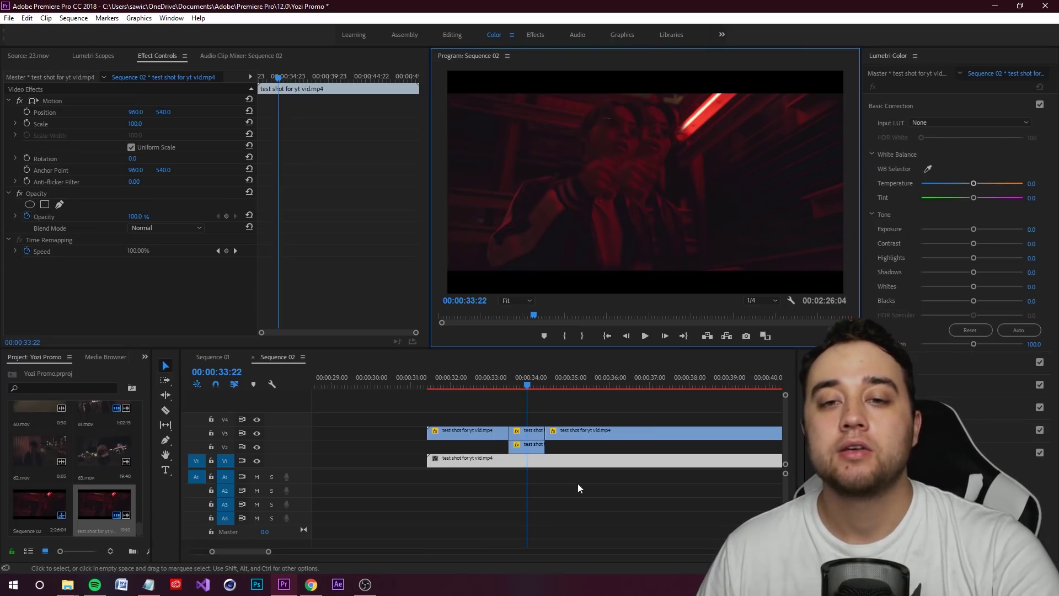
# Refine the V2 copy's mask outline beside the head at 00:00:33:22 and reduce its mask expansion
pyautogui.click(534, 444)
pyautogui.click(41, 216)
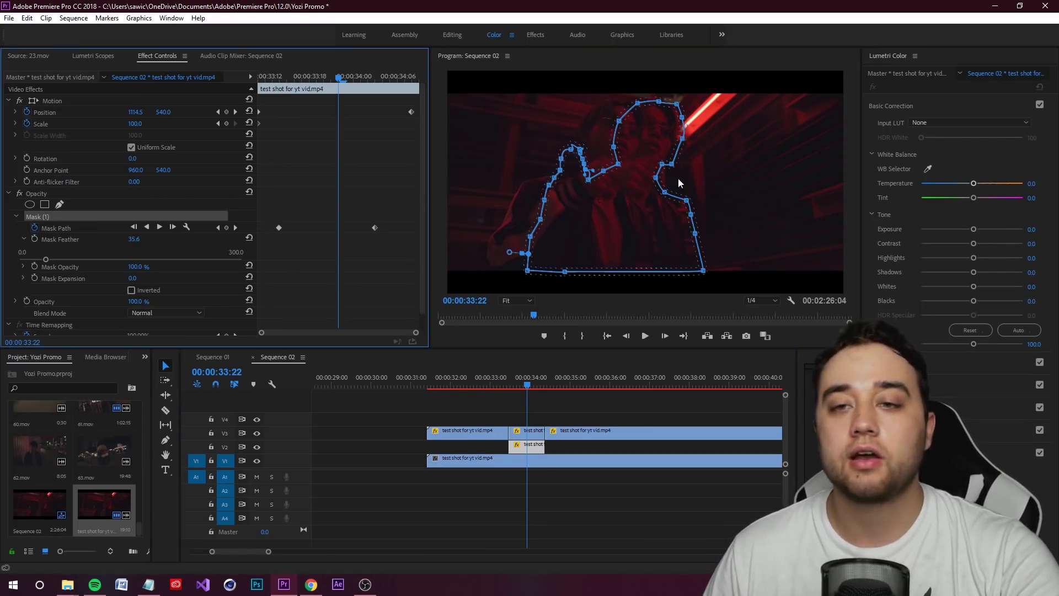
pyautogui.press('`')
pyautogui.moveTo(601, 164); pyautogui.dragTo(594, 161)
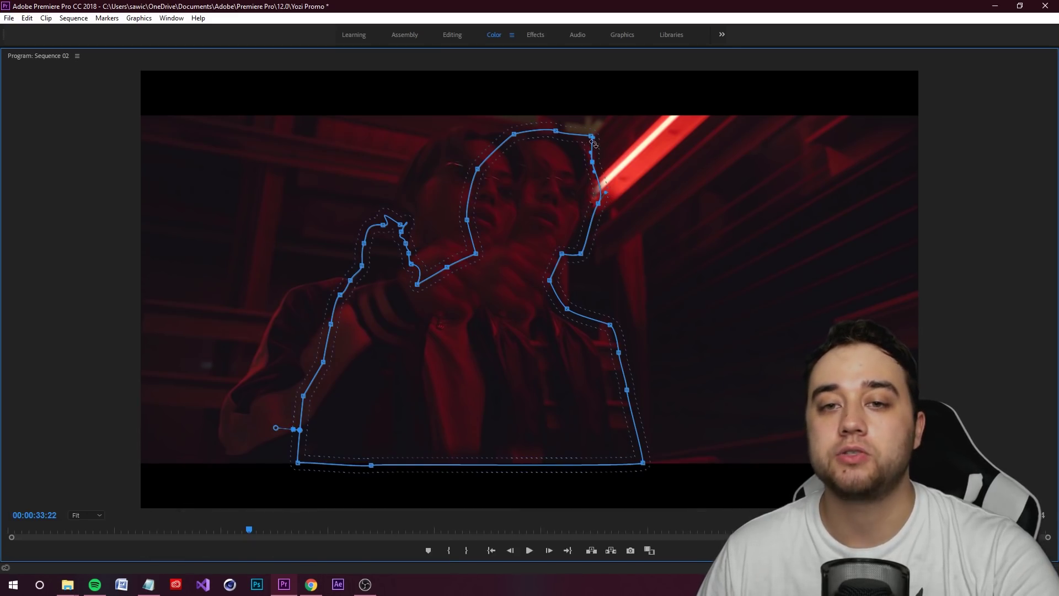
pyautogui.press('`')
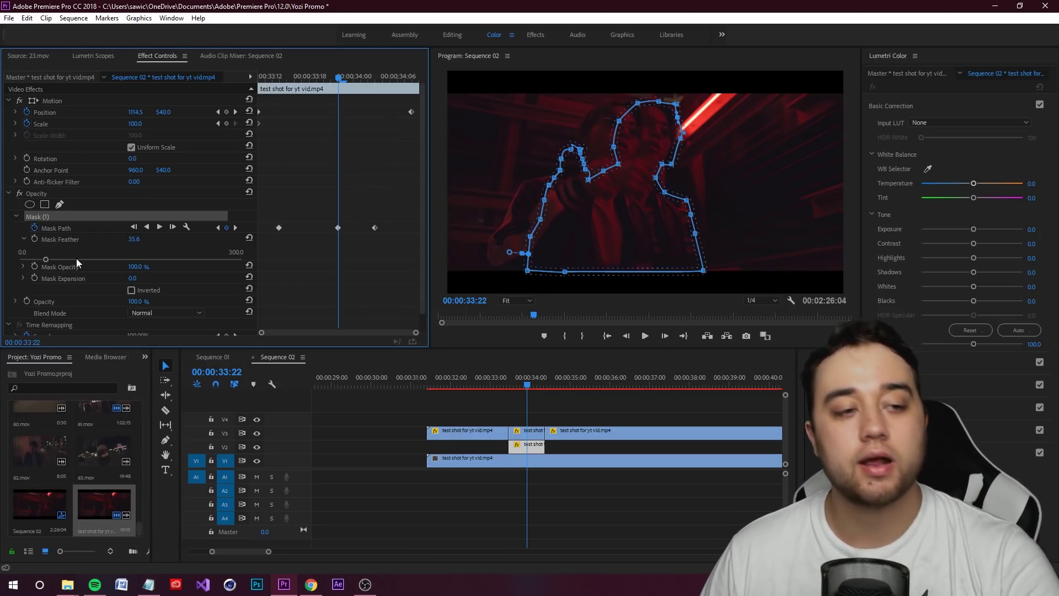
pyautogui.click(23, 278)
pyautogui.moveTo(124, 299)
pyautogui.mouseDown()
pyautogui.moveTo(107, 299)
pyautogui.moveTo(119, 299)
pyautogui.mouseUp()
# Step frame by frame backward and forward through the masked section and play it to check the mask edges
pyautogui.click(598, 398)
pyautogui.press('Left')
pyautogui.press('Left')
pyautogui.press('Left')
pyautogui.press('Left')
pyautogui.press('Left')
pyautogui.press('Left')
pyautogui.press('Left')
pyautogui.press('Left')
pyautogui.press('Left')
pyautogui.press('Left')
pyautogui.press('Right')
pyautogui.press('Right')
pyautogui.press('Right')
pyautogui.press('Right')
pyautogui.press('Right')
pyautogui.press('Right')
pyautogui.press('Right')
pyautogui.press('Right')
pyautogui.press('Right')
pyautogui.press('Right')
pyautogui.press('Right')
pyautogui.press('Right')
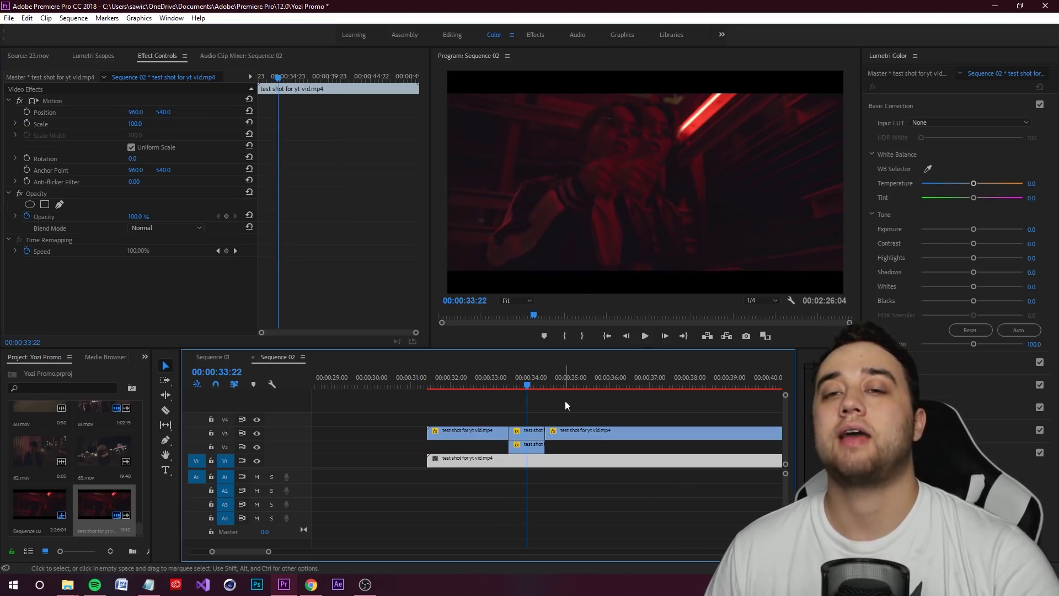
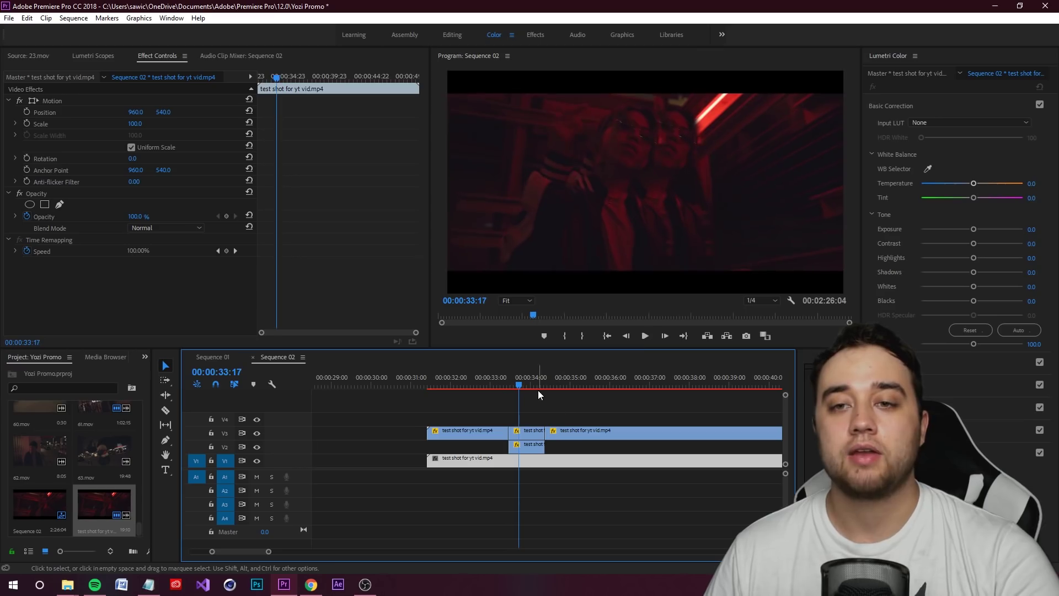
pyautogui.press('space')
# Search the effects library for "distortion" and locate the Max Novak Effects 2.0 distortion presets
pyautogui.click(144, 359)
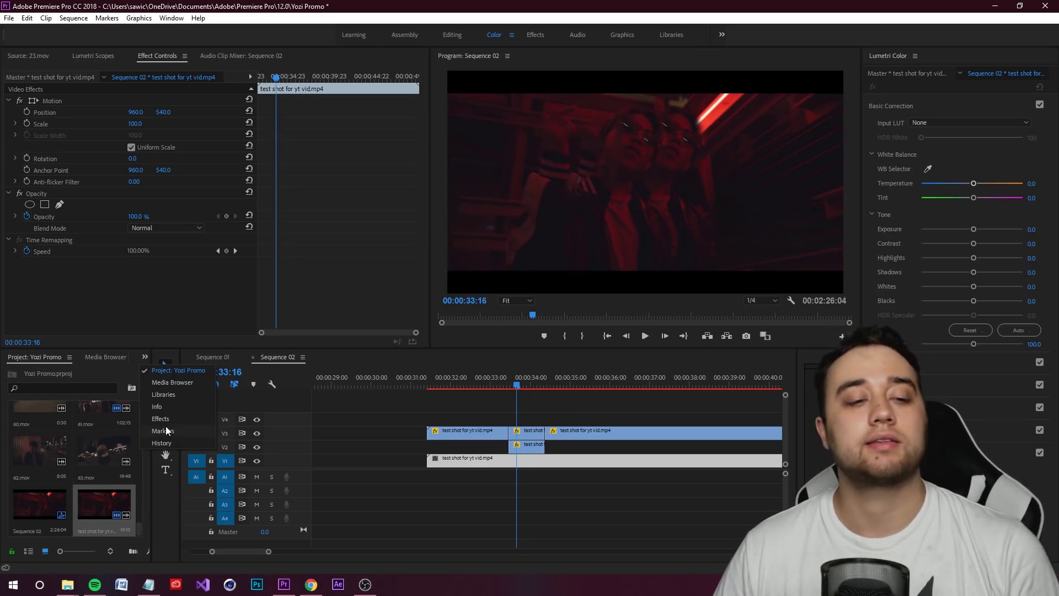
pyautogui.click(161, 418)
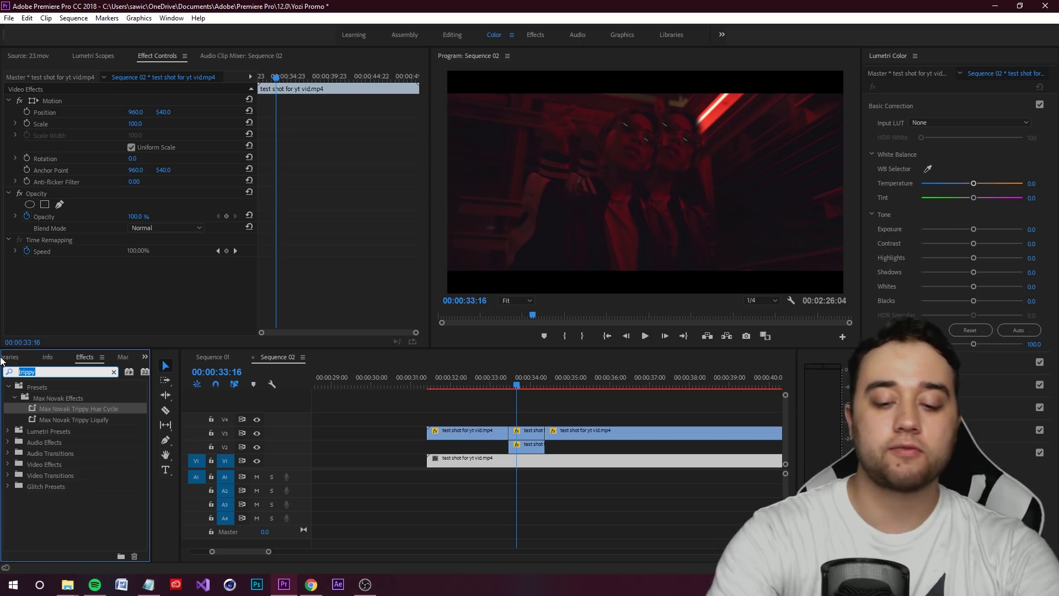
pyautogui.press('BackSpace')
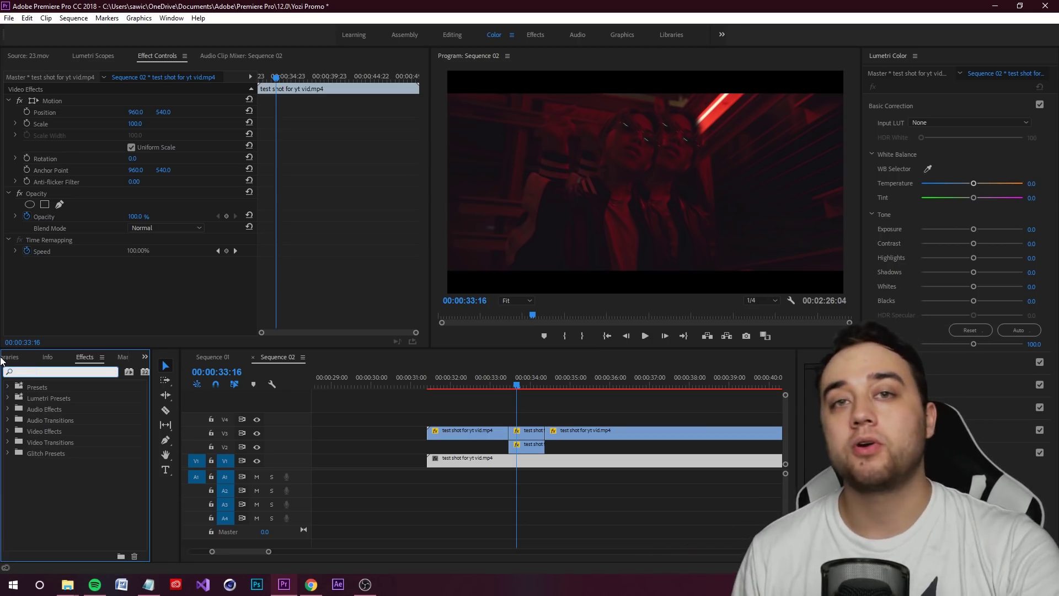
pyautogui.write('distortion')
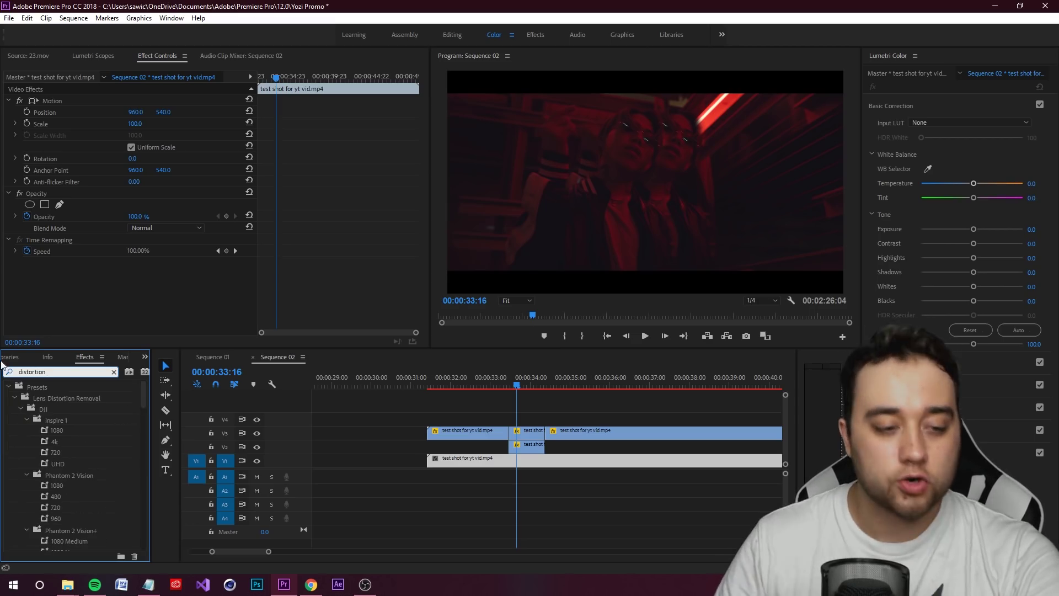
pyautogui.scroll(-5, 28, 468)
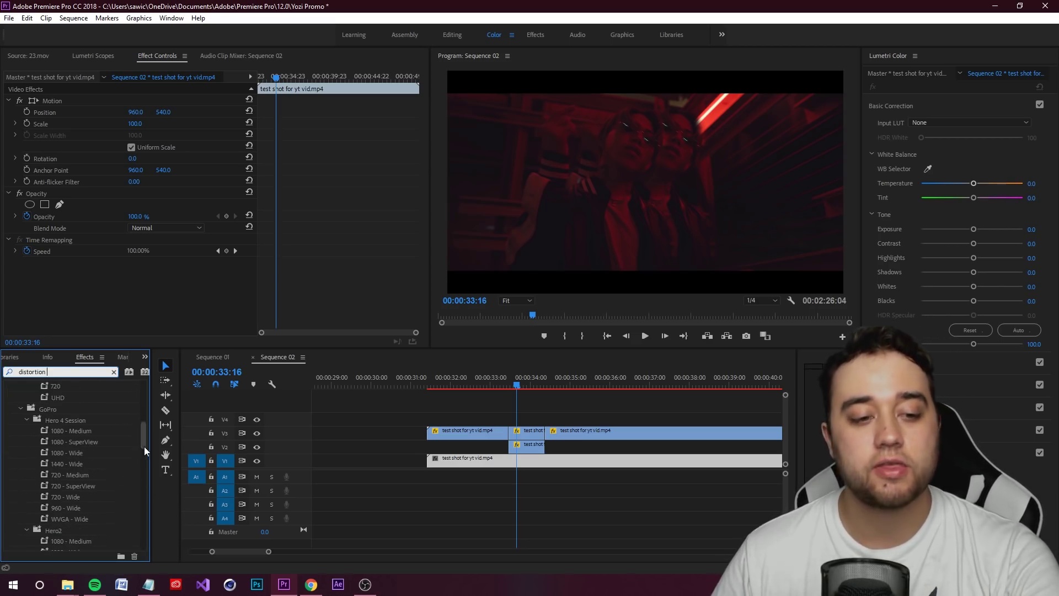
pyautogui.scroll(-3, 138, 442)
# Try the Close Up Face Warp preset on the V2 masked copy and preview the section
pyautogui.moveTo(83, 453); pyautogui.dragTo(538, 442)
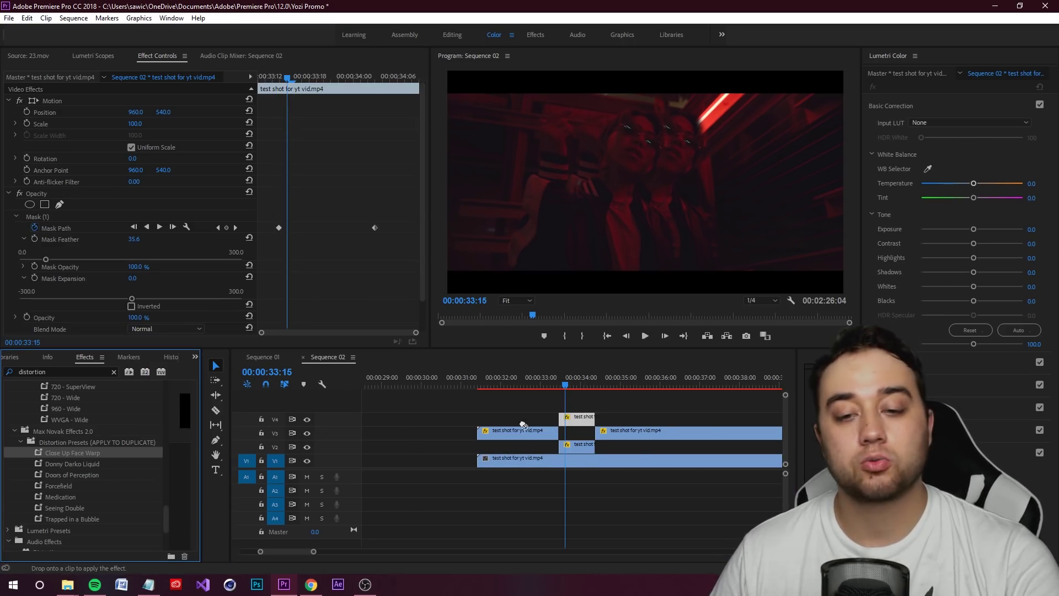
pyautogui.moveTo(574, 447); pyautogui.dragTo(576, 446)
pyautogui.moveTo(568, 386)
pyautogui.mouseDown()
pyautogui.moveTo(588, 386)
pyautogui.moveTo(561, 383)
pyautogui.mouseUp()
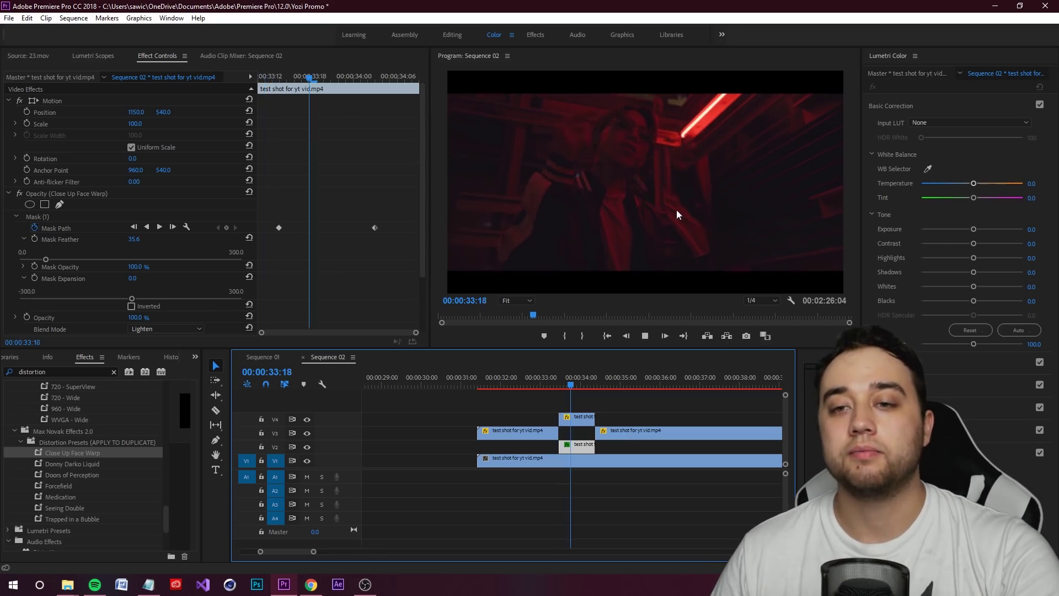
pyautogui.click(608, 459)
pyautogui.click(570, 388)
pyautogui.moveTo(572, 390); pyautogui.dragTo(565, 389)
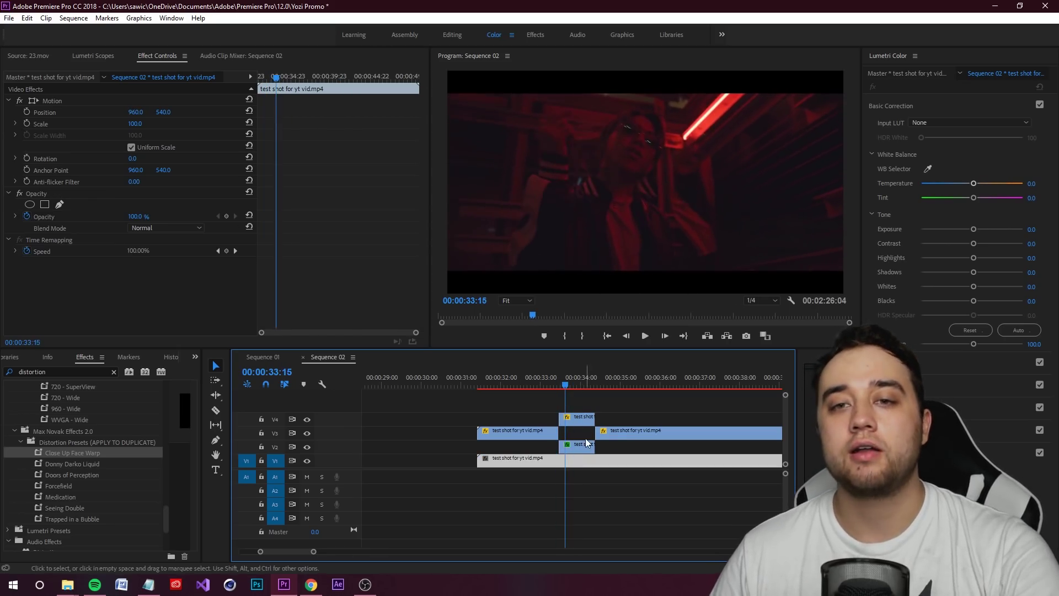
# Duplicate the offset V2 copy onto V3 and apply the Close Up Face Warp preset to the duplicate
pyautogui.moveTo(577, 446); pyautogui.dragTo(580, 437)
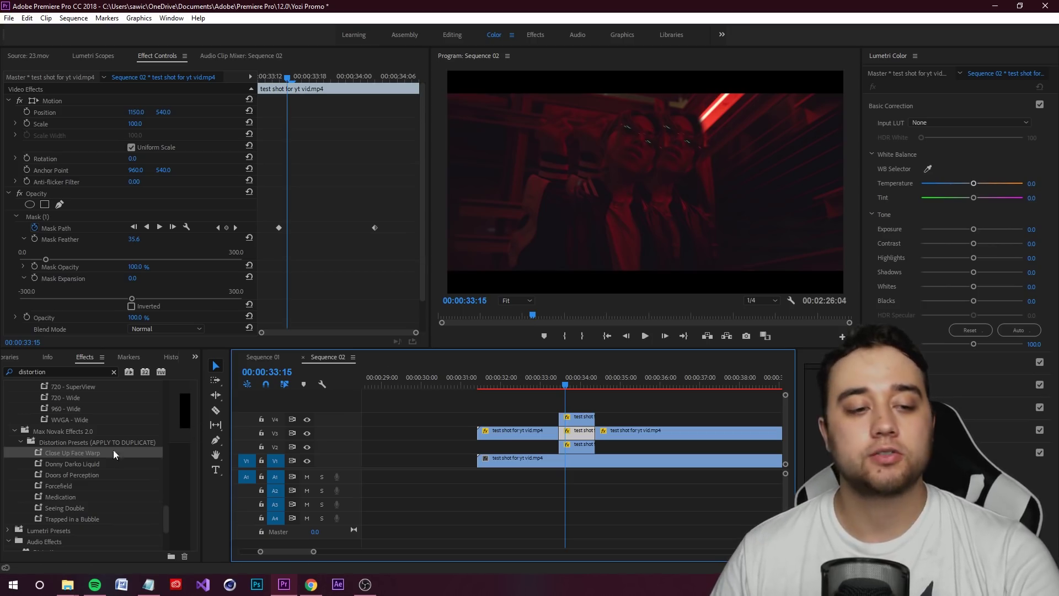
pyautogui.moveTo(93, 456); pyautogui.dragTo(578, 434)
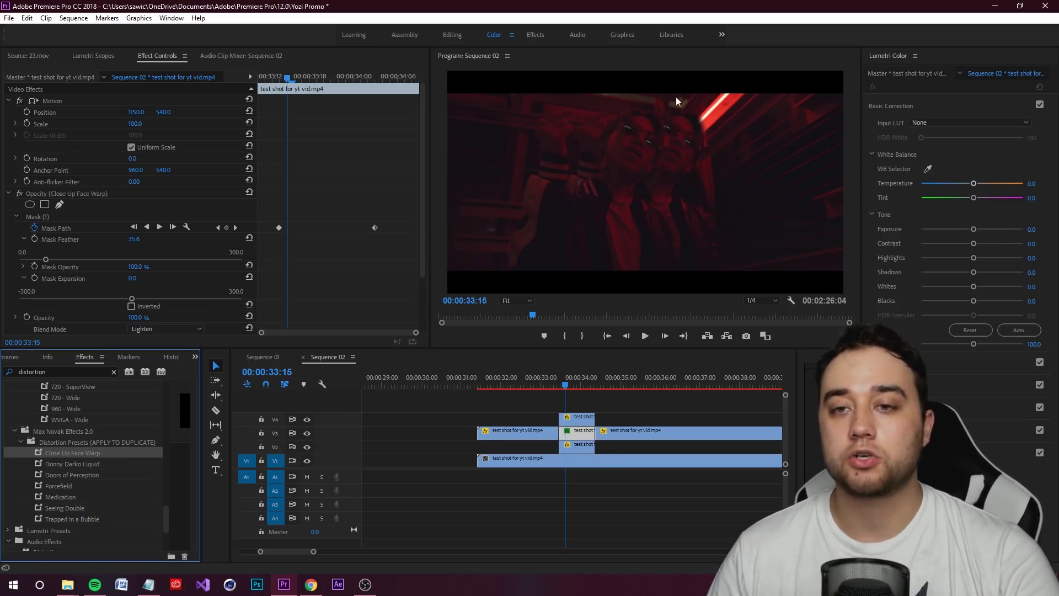
pyautogui.click(562, 380)
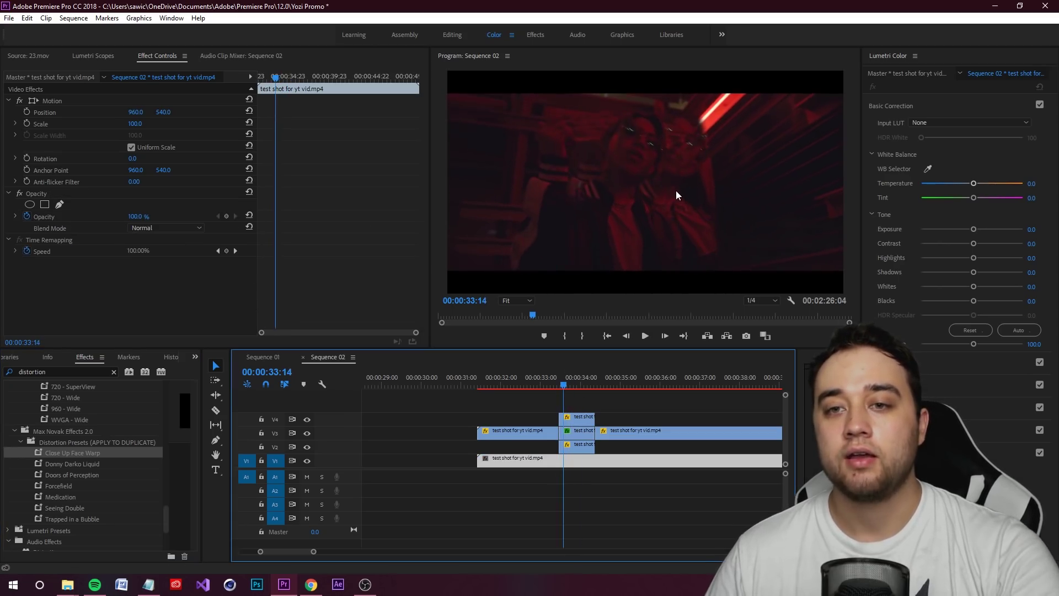
# Review the warped clone by repeatedly scrubbing and playing the short section, partly in the enlarged program view
pyautogui.click(676, 196)
pyautogui.press('`')
pyautogui.press('space')
pyautogui.press('space')
pyautogui.press('`')
pyautogui.moveTo(575, 378); pyautogui.dragTo(563, 398)
pyautogui.press('`')
pyautogui.press('space')
pyautogui.press('`')
pyautogui.press('space')
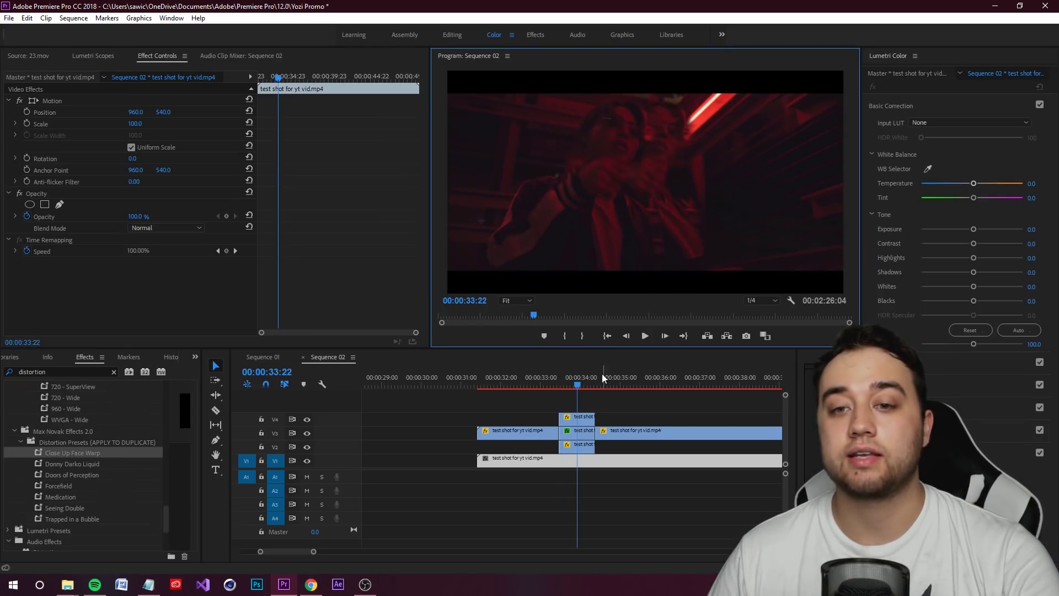
pyautogui.moveTo(602, 379); pyautogui.dragTo(556, 398)
pyautogui.press('space')
pyautogui.click(598, 380)
pyautogui.press('space')
pyautogui.press('space')
pyautogui.moveTo(591, 382)
pyautogui.mouseDown()
pyautogui.moveTo(558, 390)
pyautogui.moveTo(571, 388)
pyautogui.mouseUp()
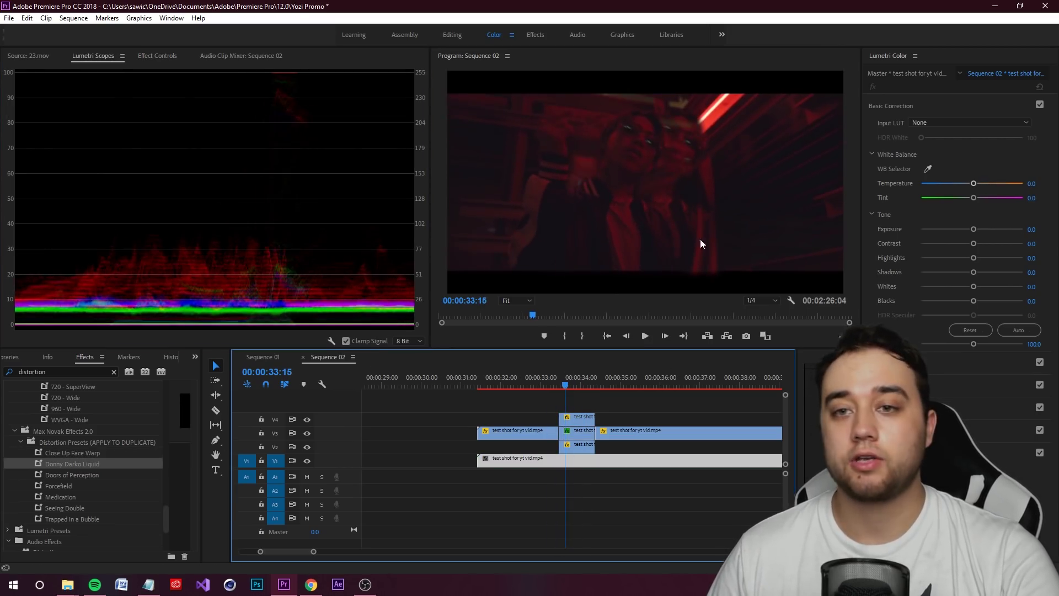
# Preview the V3 duplicate with the Donny Darko Liquid and Doors of Perception presets by replaying the section
pyautogui.press('space')
pyautogui.press('space')
pyautogui.moveTo(578, 387)
pyautogui.mouseDown()
pyautogui.moveTo(567, 394)
pyautogui.moveTo(584, 398)
pyautogui.moveTo(563, 399)
pyautogui.mouseUp()
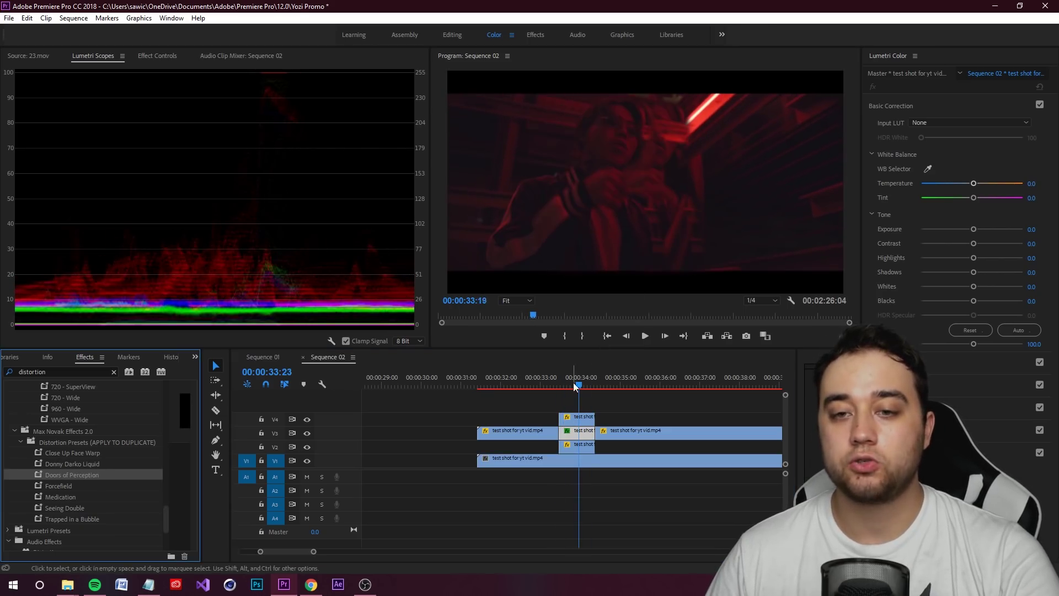
pyautogui.moveTo(577, 387); pyautogui.dragTo(557, 389)
pyautogui.press('space')
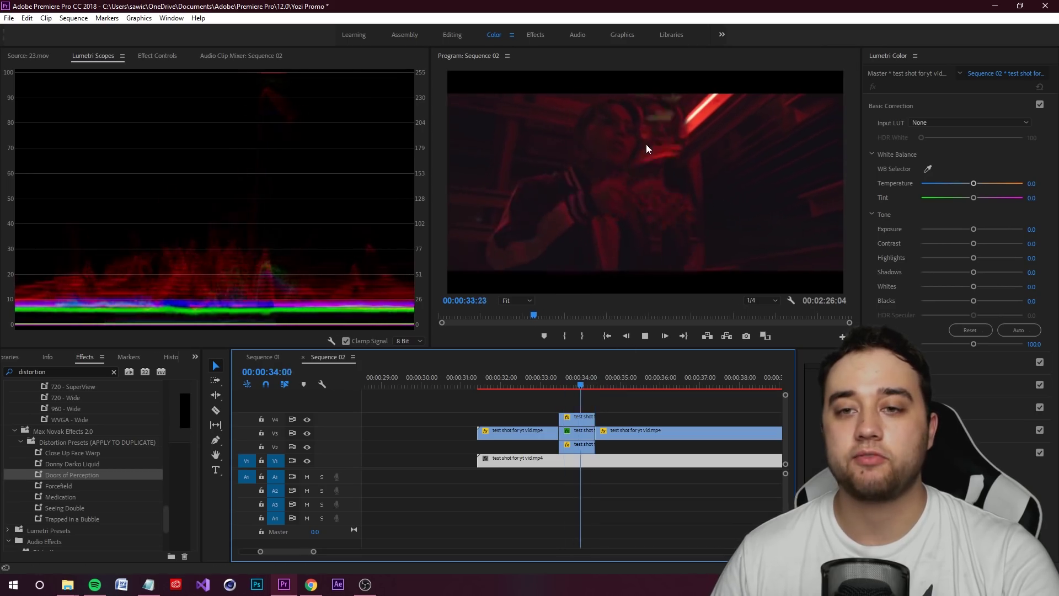
# Select the V3 duplicate and look through the Distortion Presets folder in Max Novak Effects 2.0
pyautogui.click(585, 433)
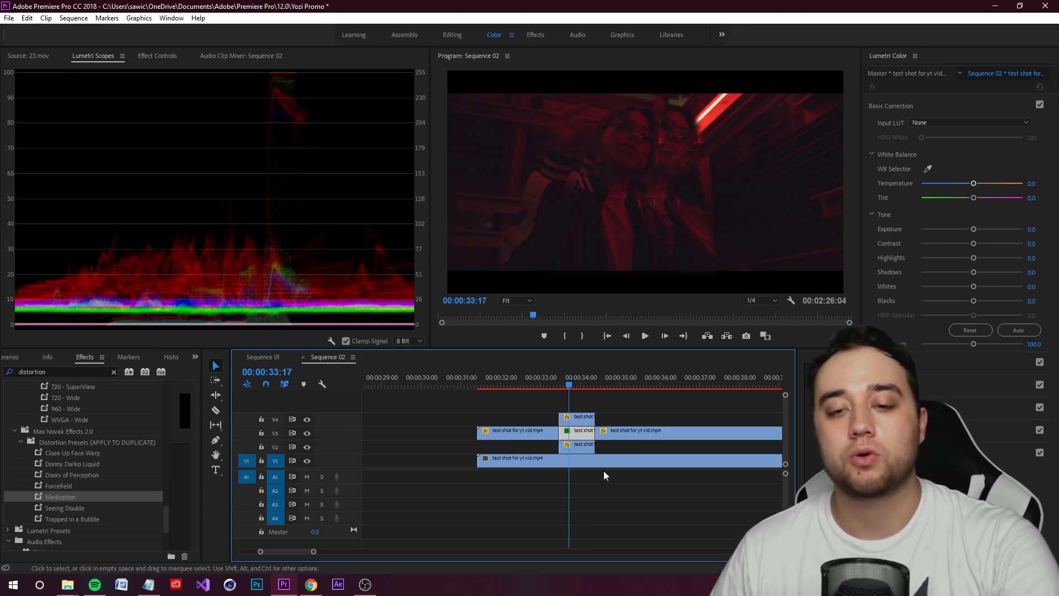
pyautogui.scroll(4, 124, 436)
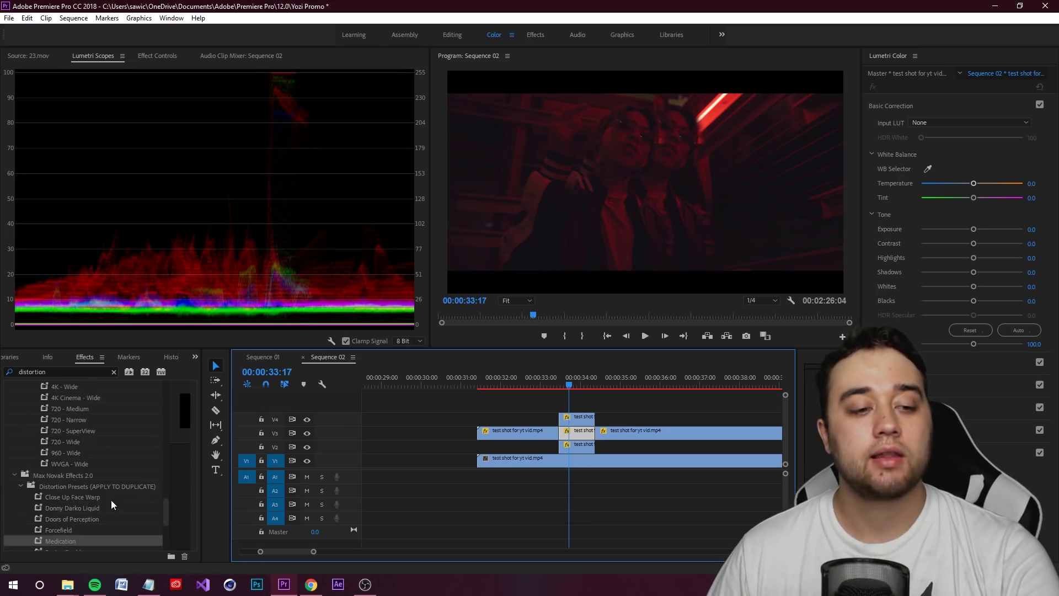
pyautogui.scroll(-3, 111, 496)
pyautogui.click(100, 455)
pyautogui.click(86, 442)
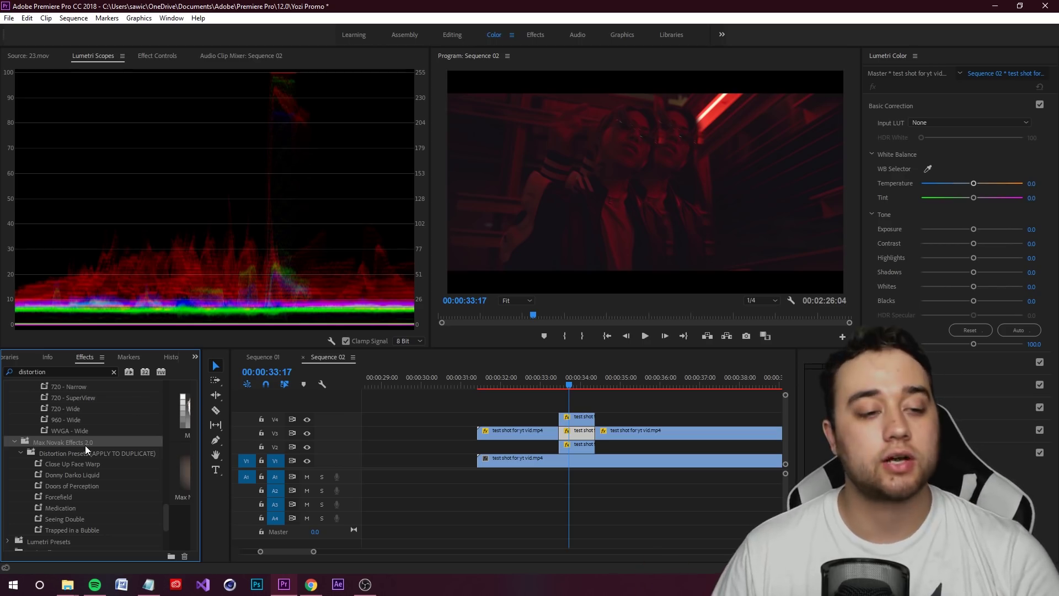
# Search the effects for "distort" and apply the Sapphire S_Distort effect to the V3 duplicate
pyautogui.click(113, 371)
pyautogui.write('diustor')
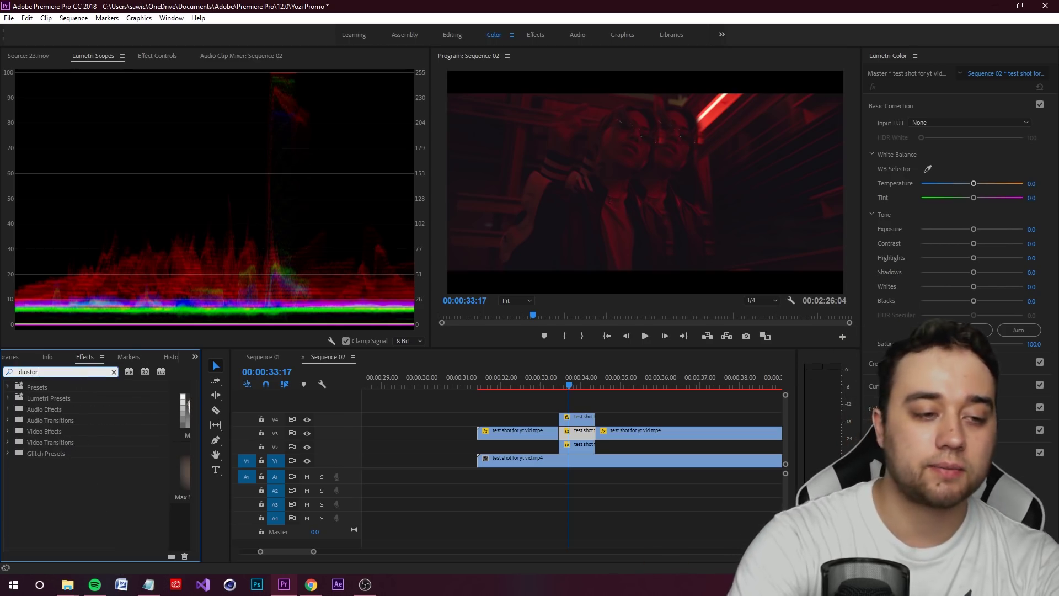
pyautogui.press('BackSpace')
pyautogui.press('BackSpace')
pyautogui.write('stortion')
pyautogui.scroll(-3, 167, 506)
pyautogui.moveTo(167, 511); pyautogui.dragTo(169, 526)
pyautogui.scroll(2, 101, 506)
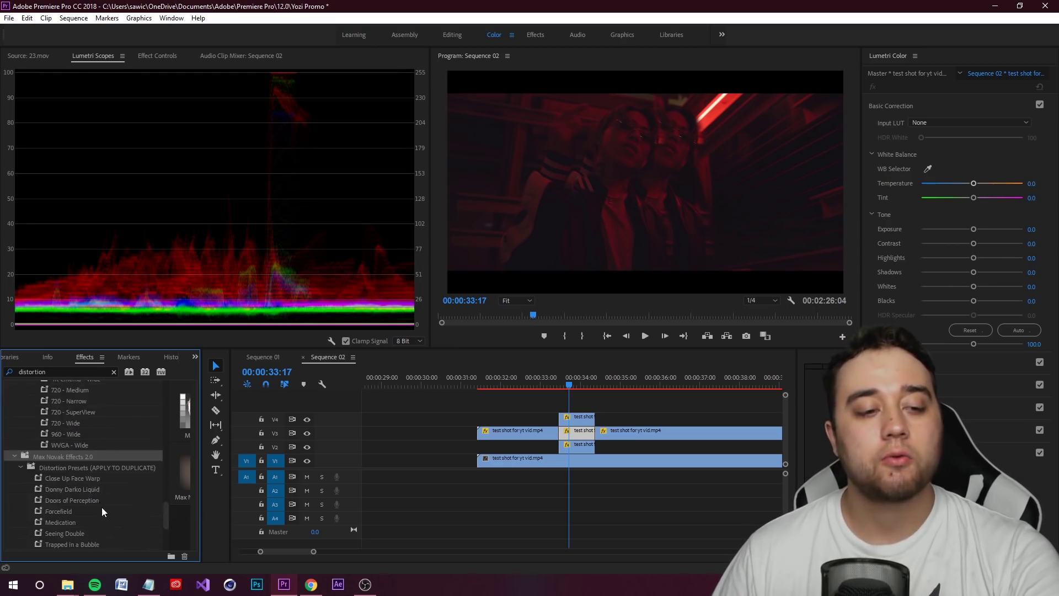
pyautogui.moveTo(169, 503); pyautogui.dragTo(165, 528)
pyautogui.press('BackSpace')
pyautogui.press('BackSpace')
pyautogui.press('BackSpace')
pyautogui.moveTo(45, 402); pyautogui.dragTo(576, 433)
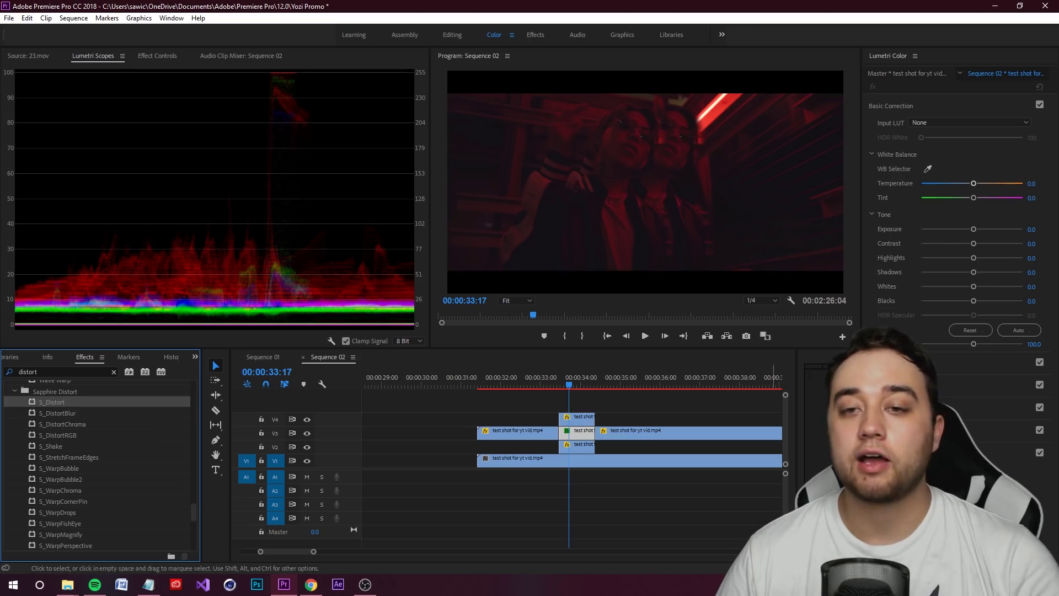
# Keyframe the V3 duplicate's S_Distort Amount from 0 at 00:00:33:12 to 10.6 at 00:00:34:06 and preview it
pyautogui.click(157, 56)
pyautogui.moveTo(428, 195); pyautogui.dragTo(432, 303)
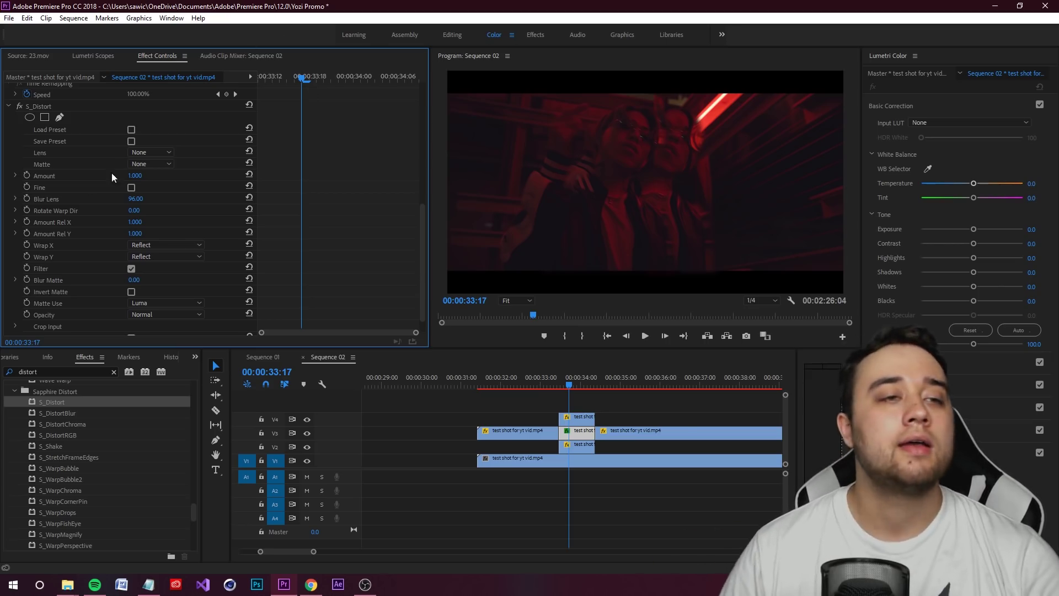
pyautogui.scroll(2, 123, 170)
pyautogui.click(578, 395)
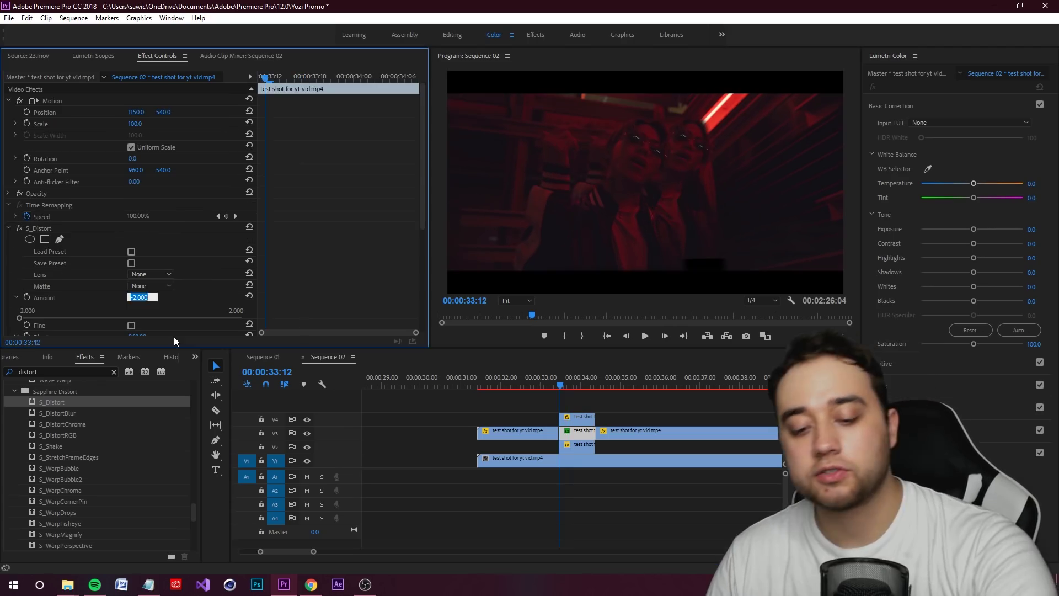
pyautogui.write('0')
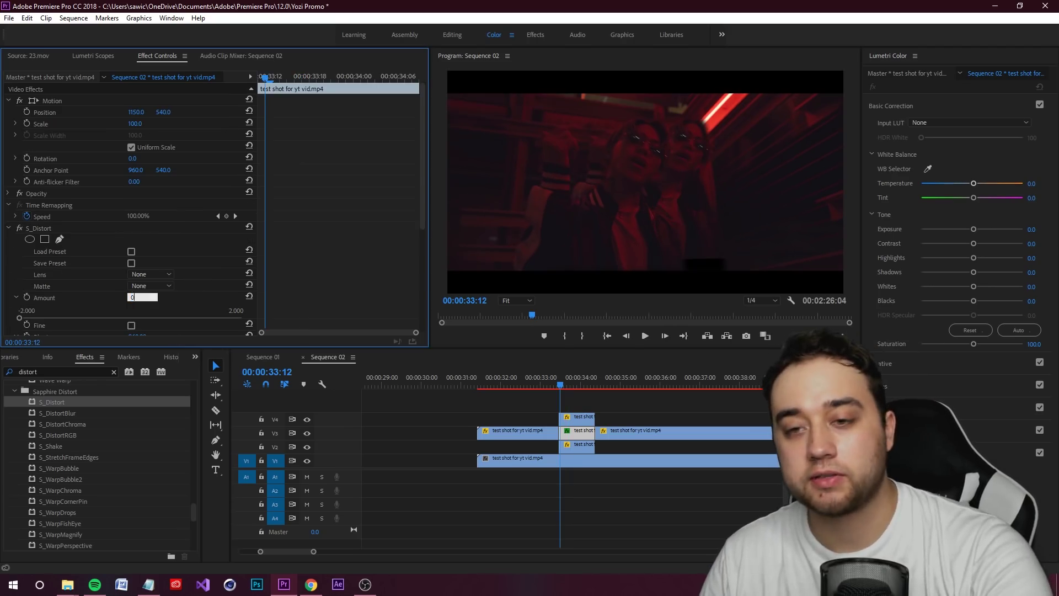
pyautogui.press('Return')
pyautogui.click(27, 298)
pyautogui.press('space')
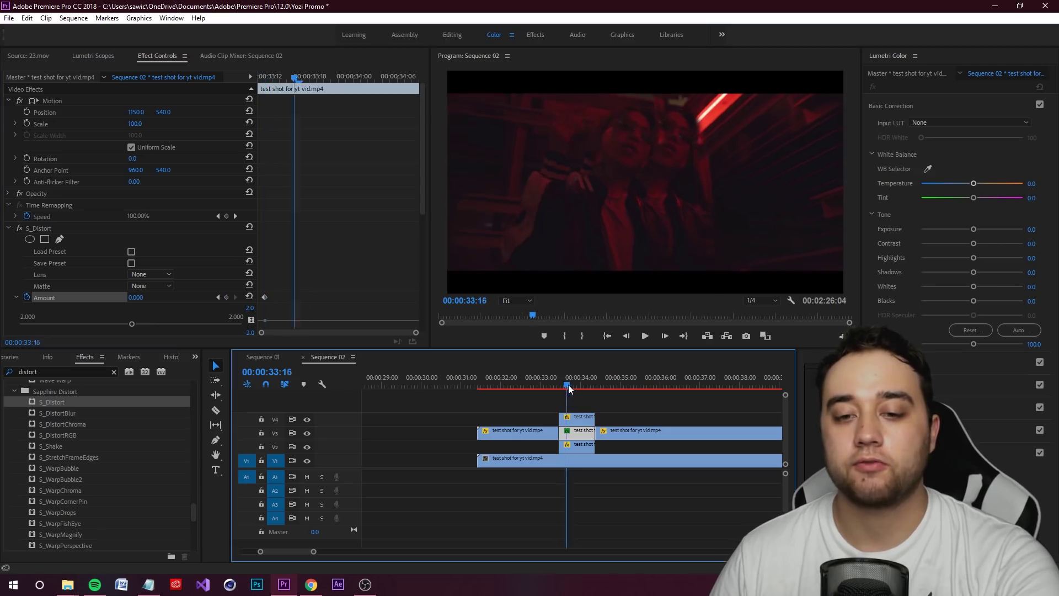
pyautogui.moveTo(132, 300); pyautogui.dragTo(281, 301)
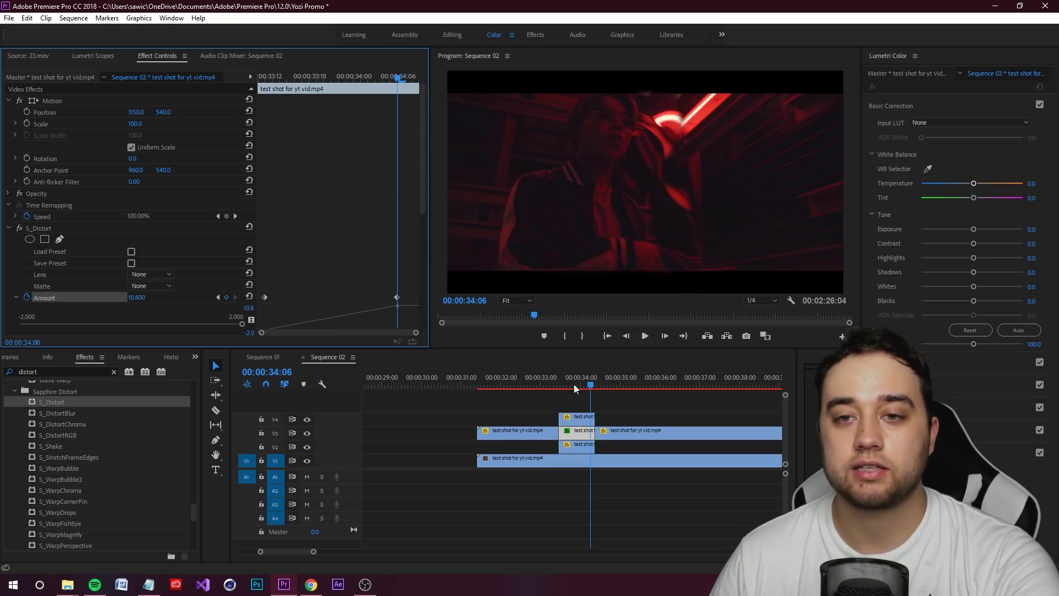
pyautogui.moveTo(581, 387); pyautogui.dragTo(562, 398)
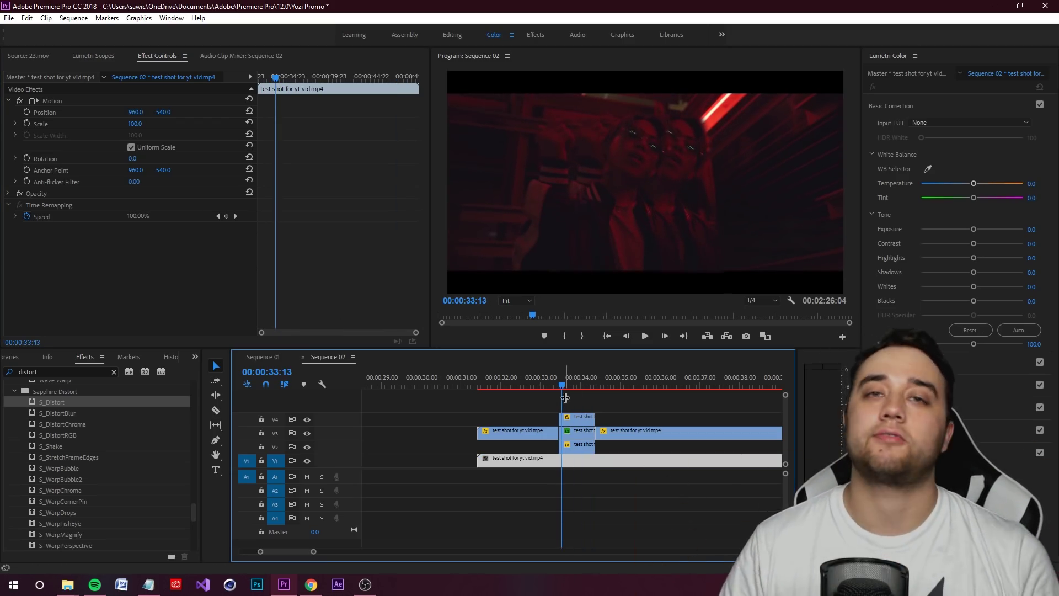
# Search the effects for "flicker" and apply S_Flicker to the V3 duplicate
pyautogui.moveTo(103, 372); pyautogui.dragTo(3, 371)
pyautogui.write('f')
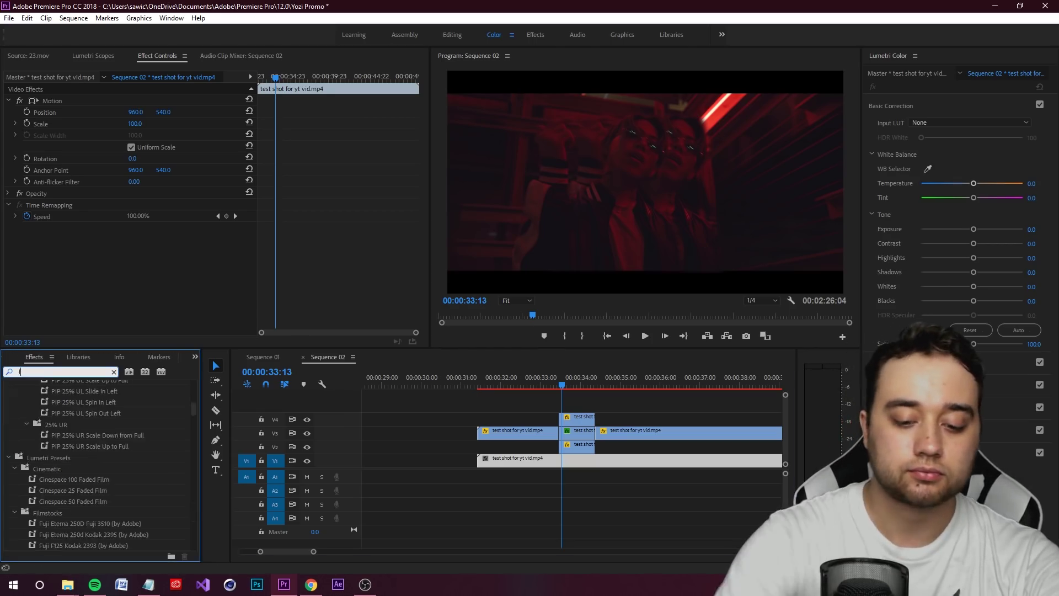
pyautogui.write('licker')
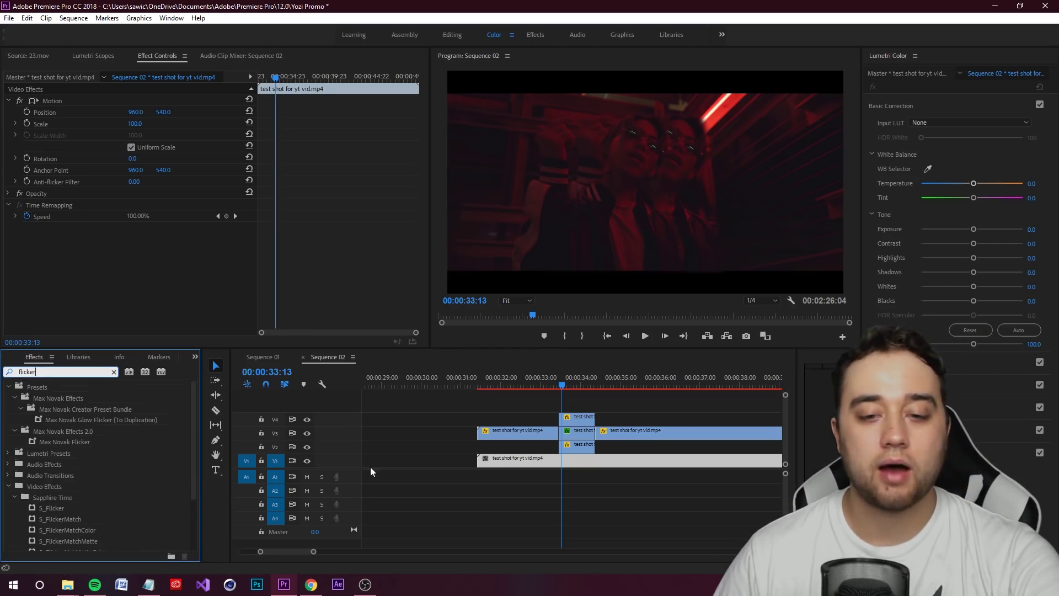
pyautogui.moveTo(52, 508); pyautogui.dragTo(580, 443)
# Search the effects for "glow" and scrub and play the distorted, flickering clone section
pyautogui.click(45, 371)
pyautogui.write('g')
pyautogui.moveTo(578, 386); pyautogui.dragTo(550, 394)
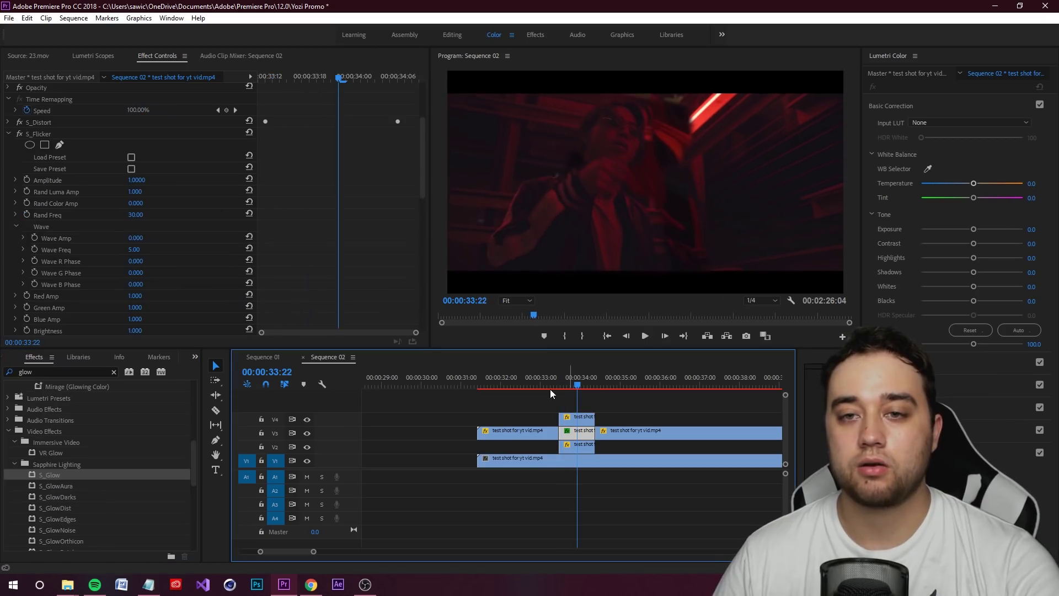
pyautogui.press('space')
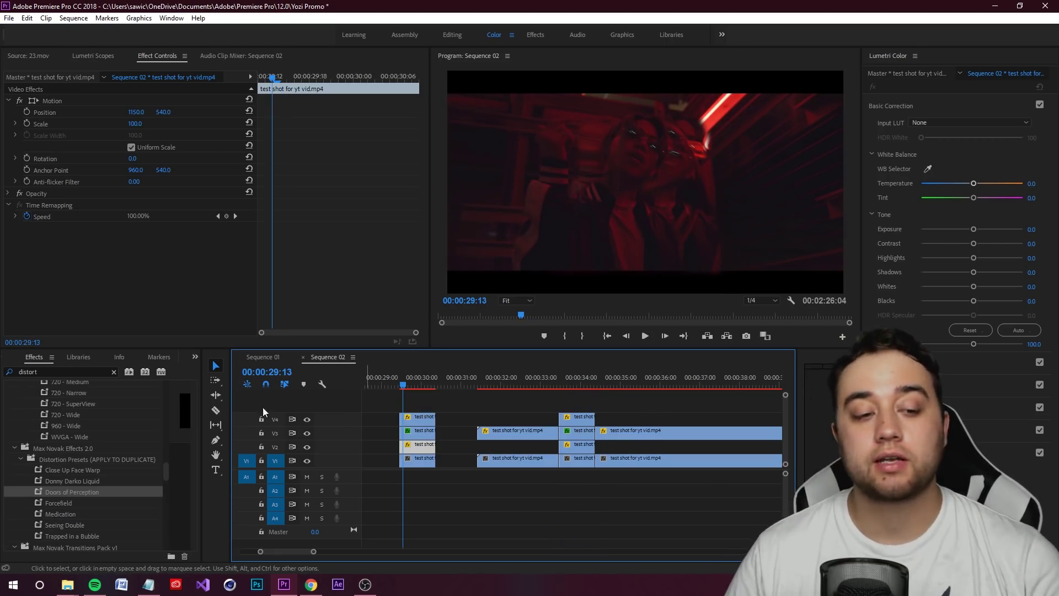
# Select the Forcefield distortion preset and hide the V2 video track
pyautogui.click(59, 504)
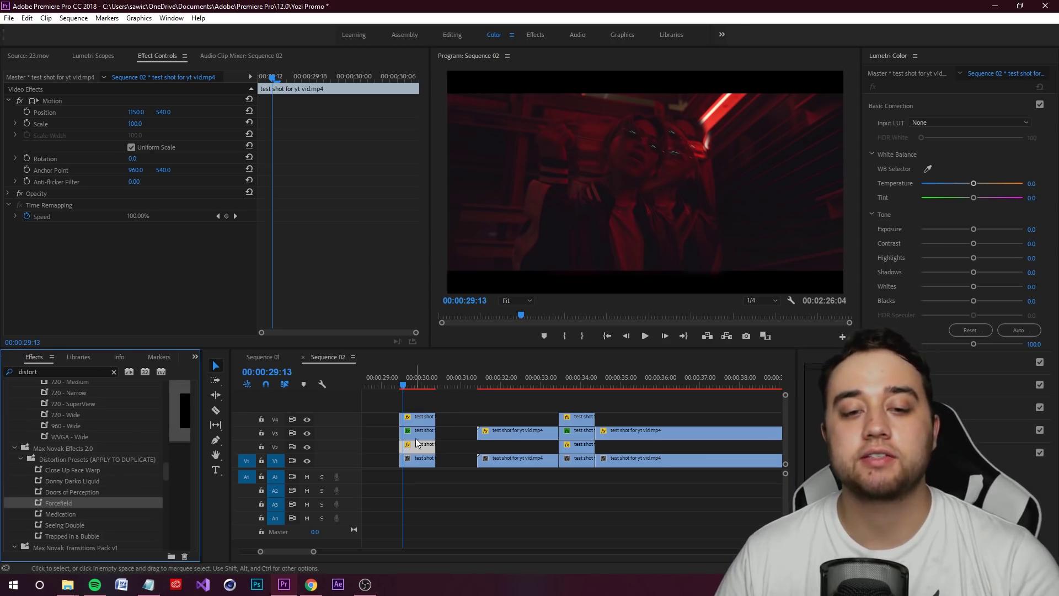
pyautogui.click(306, 449)
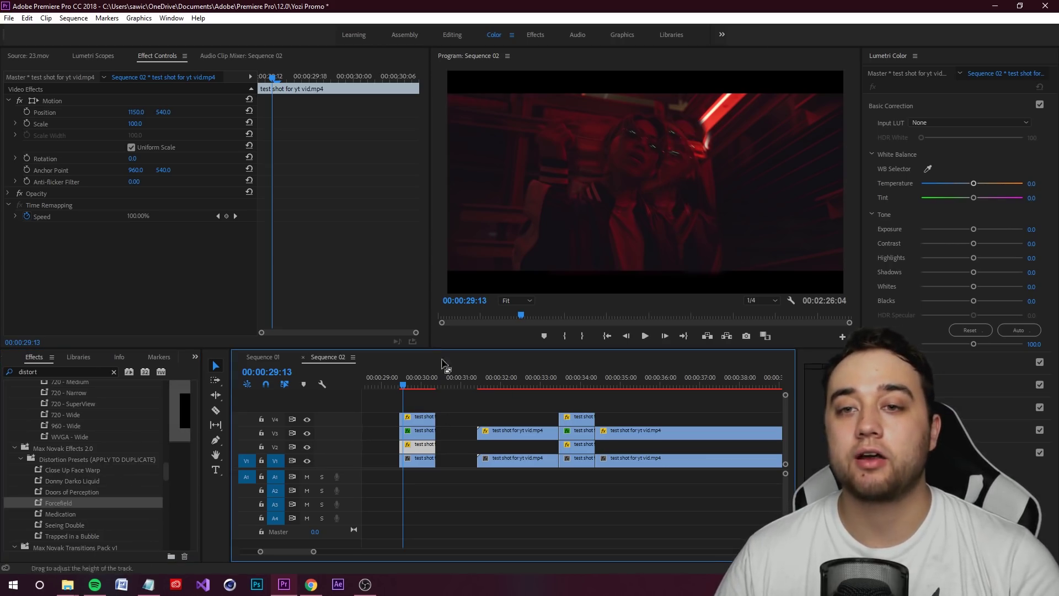
pyautogui.click(308, 447)
# Preview the short clone section from 00:00:29:12 with V2 hidden, partly in the enlarged program view
pyautogui.moveTo(404, 384)
pyautogui.mouseDown()
pyautogui.moveTo(425, 386)
pyautogui.moveTo(401, 396)
pyautogui.mouseUp()
pyautogui.press('Right')
pyautogui.press('Right')
pyautogui.press('Right')
pyautogui.press('Right')
pyautogui.press('space')
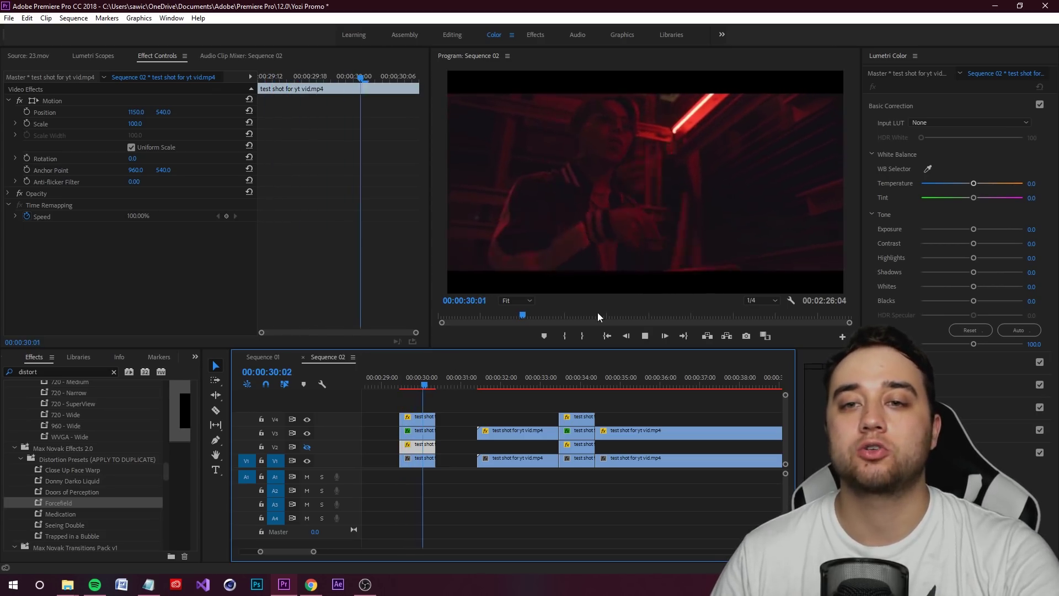
pyautogui.moveTo(431, 385); pyautogui.dragTo(401, 395)
pyautogui.press('`')
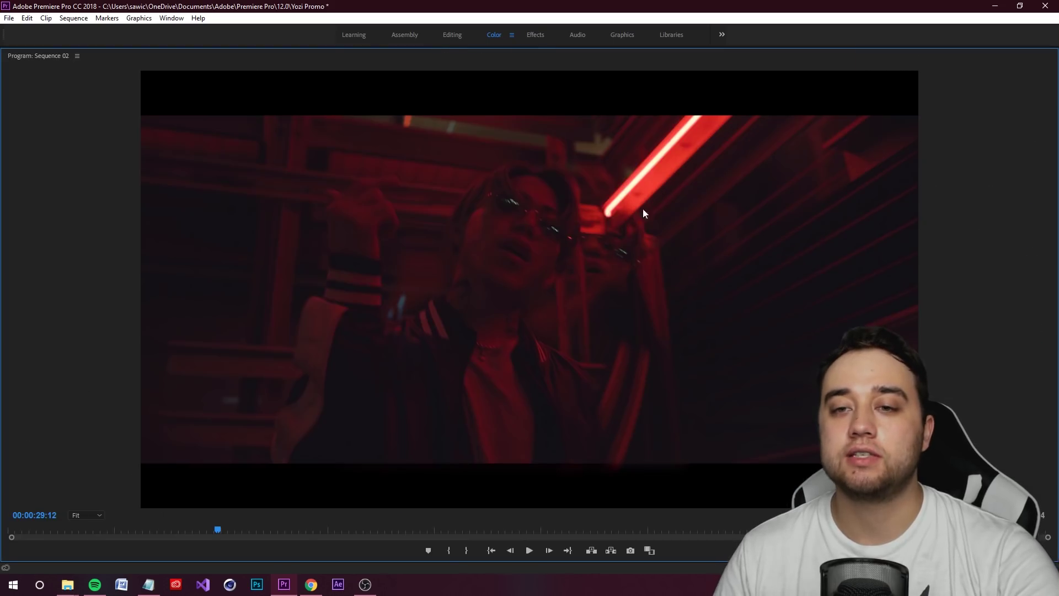
pyautogui.press('`')
pyautogui.press('space')
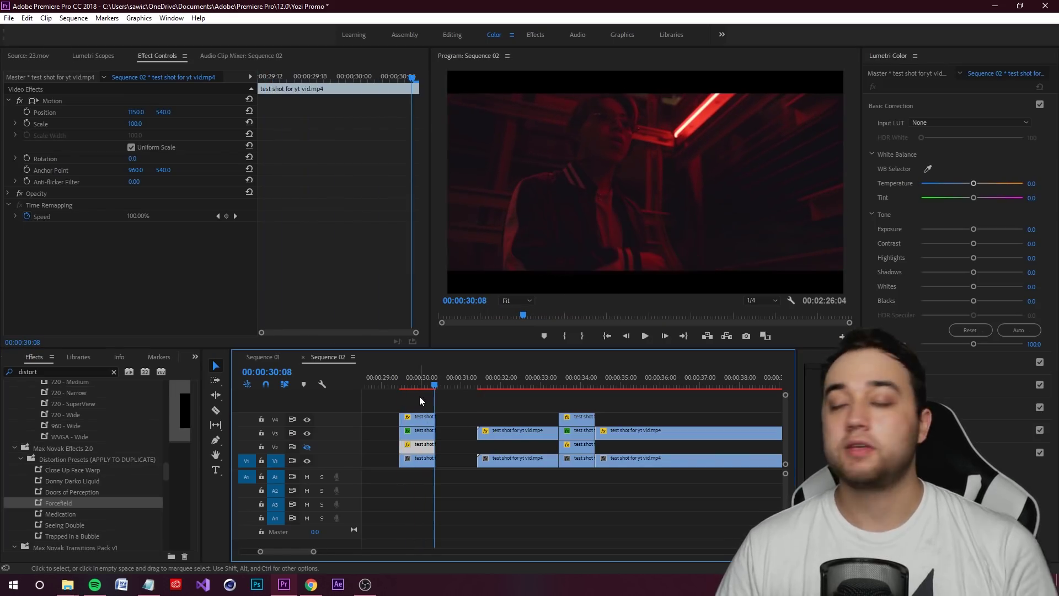
# Go to the untouched test shot clip on V1 at 00:01:00:22
pyautogui.click(469, 405)
pyautogui.scroll(-5, 449, 410)
pyautogui.click(437, 384)
pyautogui.press('space')
pyautogui.press('space')
pyautogui.press('=')
pyautogui.press('=')
pyautogui.press('=')
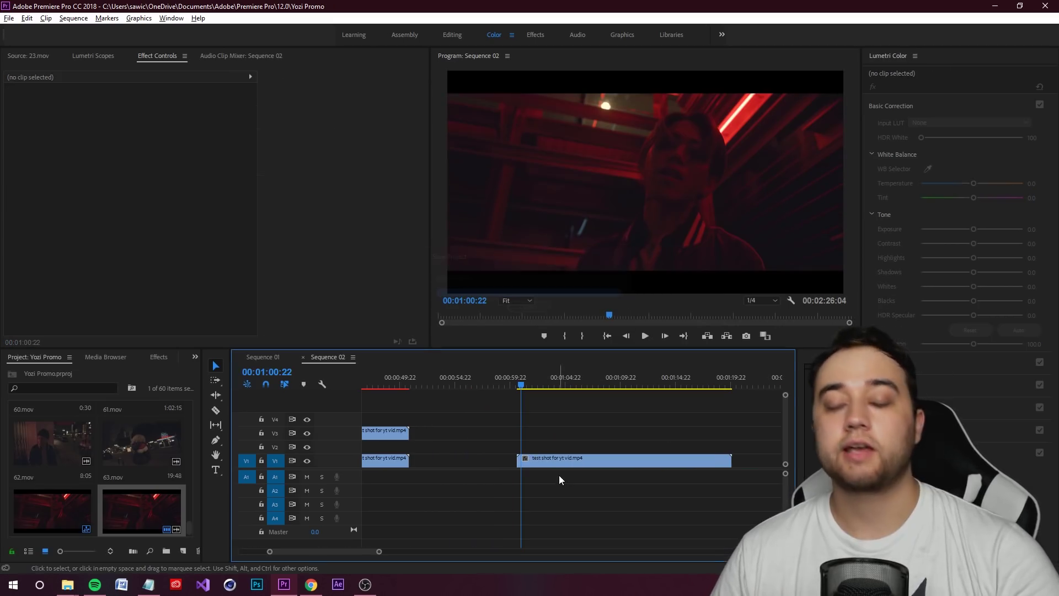
pyautogui.click(570, 461)
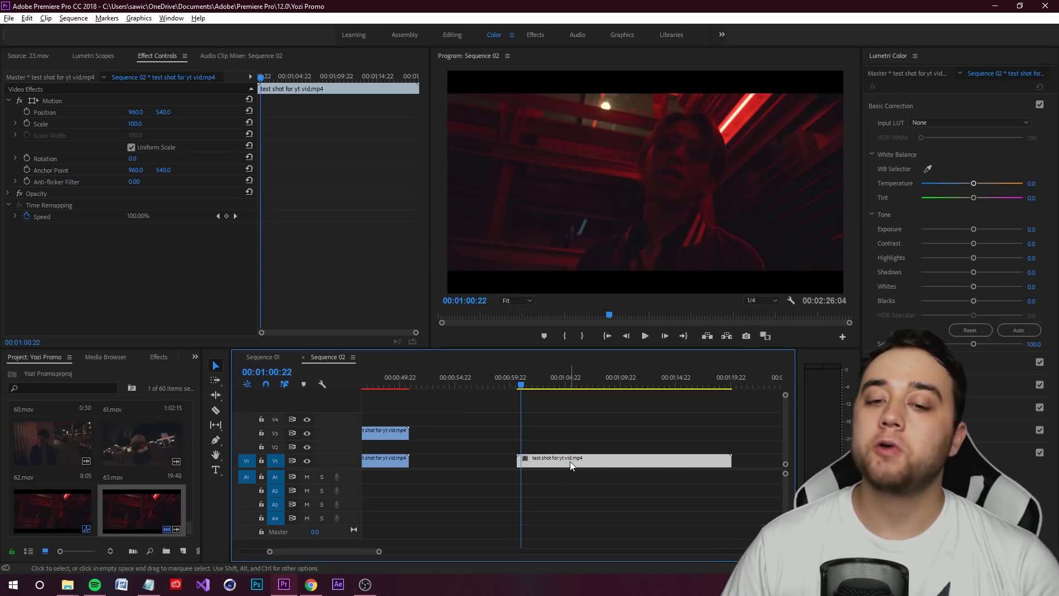
pyautogui.rightClick(571, 461)
pyautogui.click(482, 407)
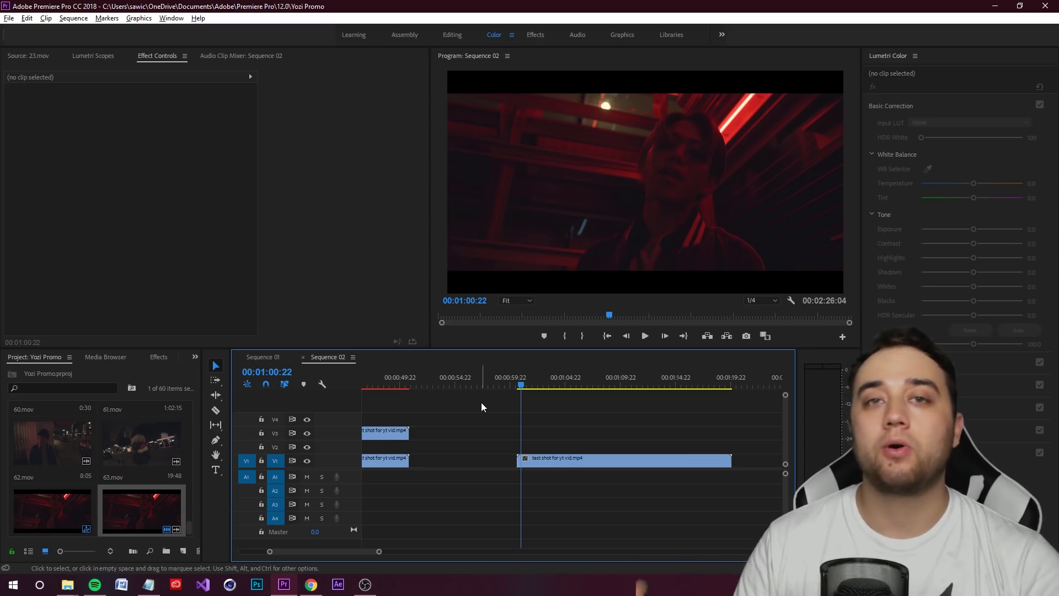
pyautogui.click(585, 460)
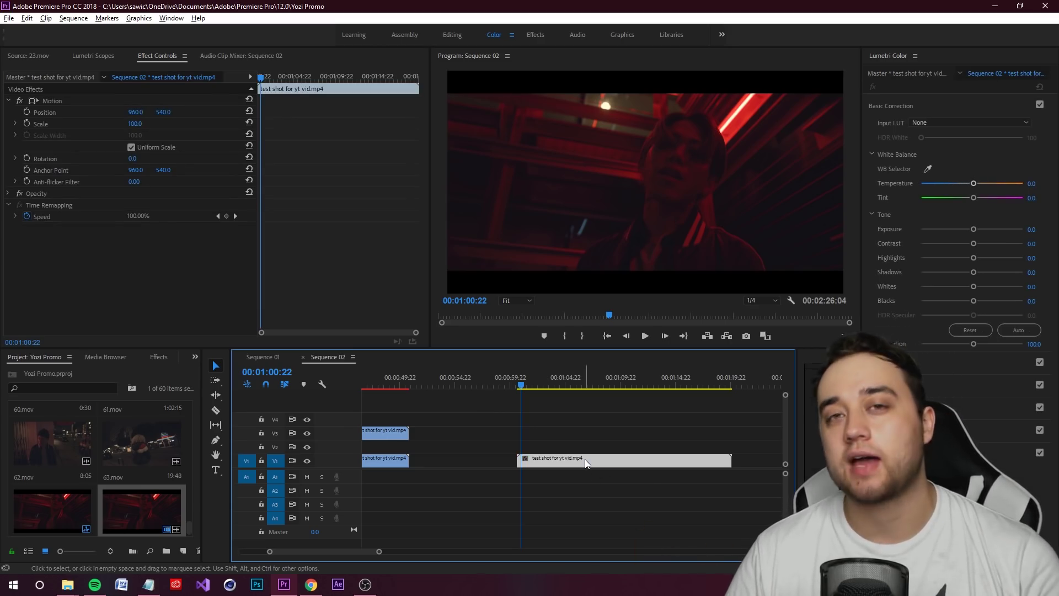
pyautogui.click(632, 408)
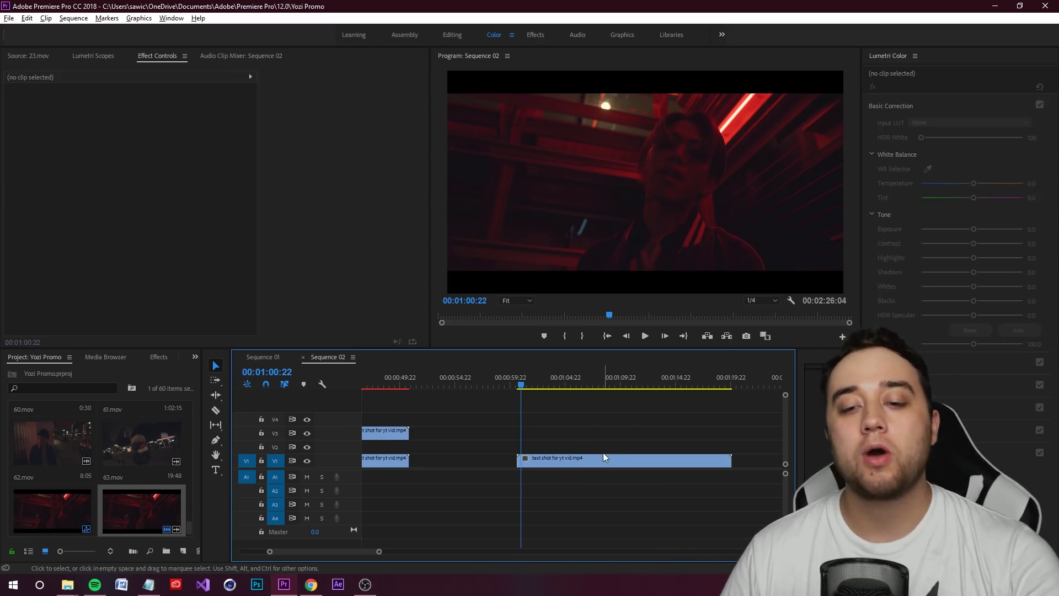
# Duplicate the V1 test shot clip onto V3 and replace the duplicate with an After Effects composition
pyautogui.moveTo(574, 462); pyautogui.dragTo(576, 440)
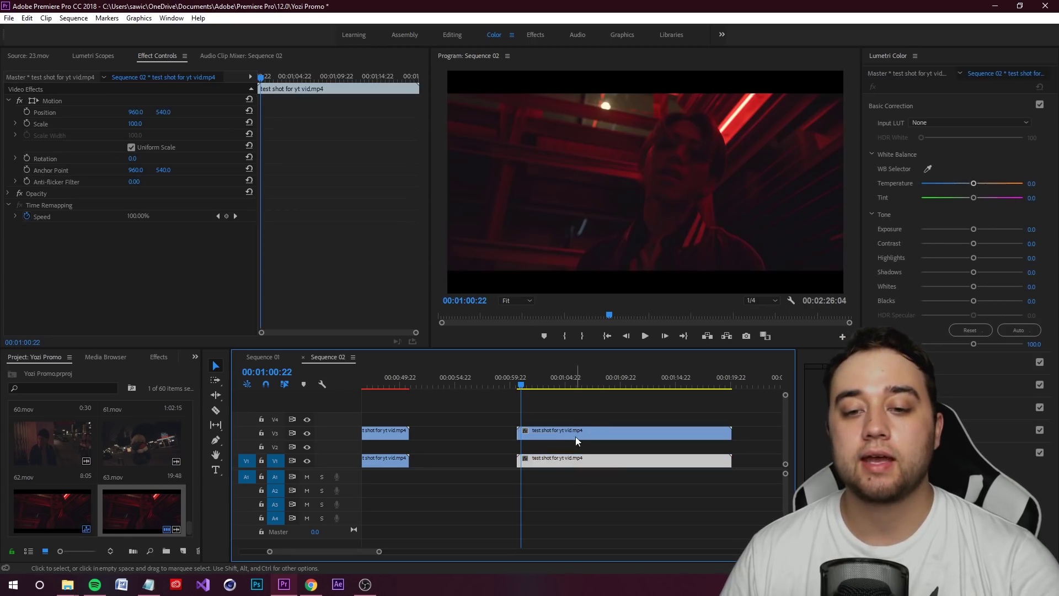
pyautogui.rightClick(574, 439)
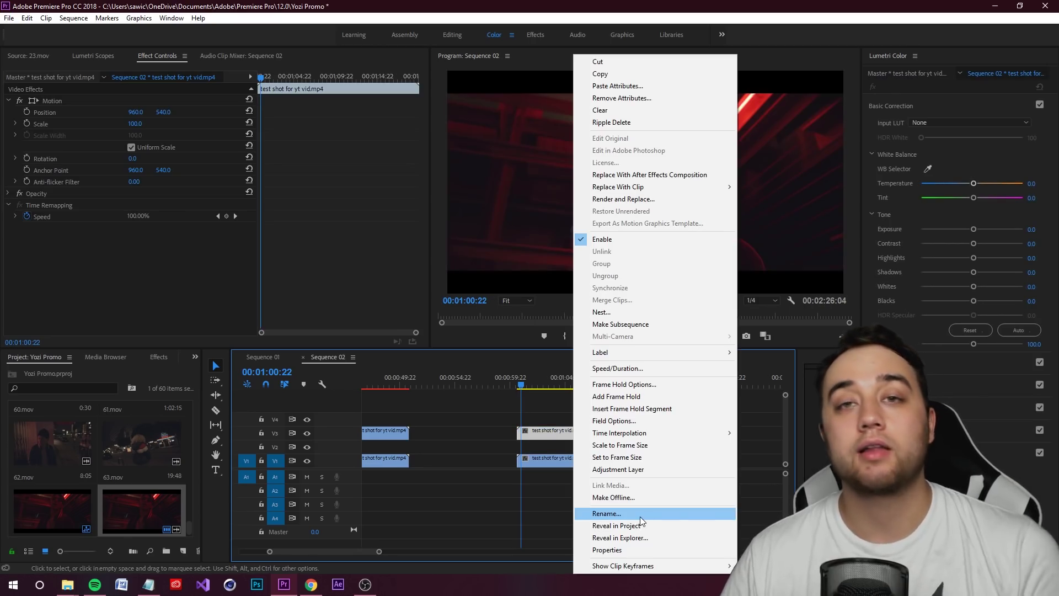
pyautogui.click(674, 179)
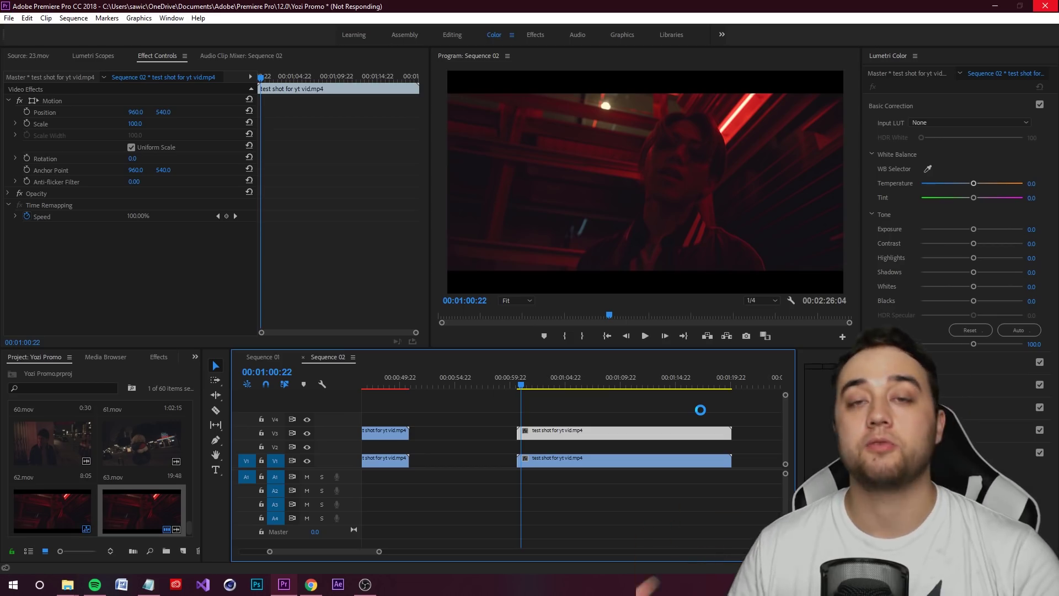
# In After Effects, try outlining the performer on the test shot layer with curved Pen tool points
pyautogui.scroll(2, 548, 185)
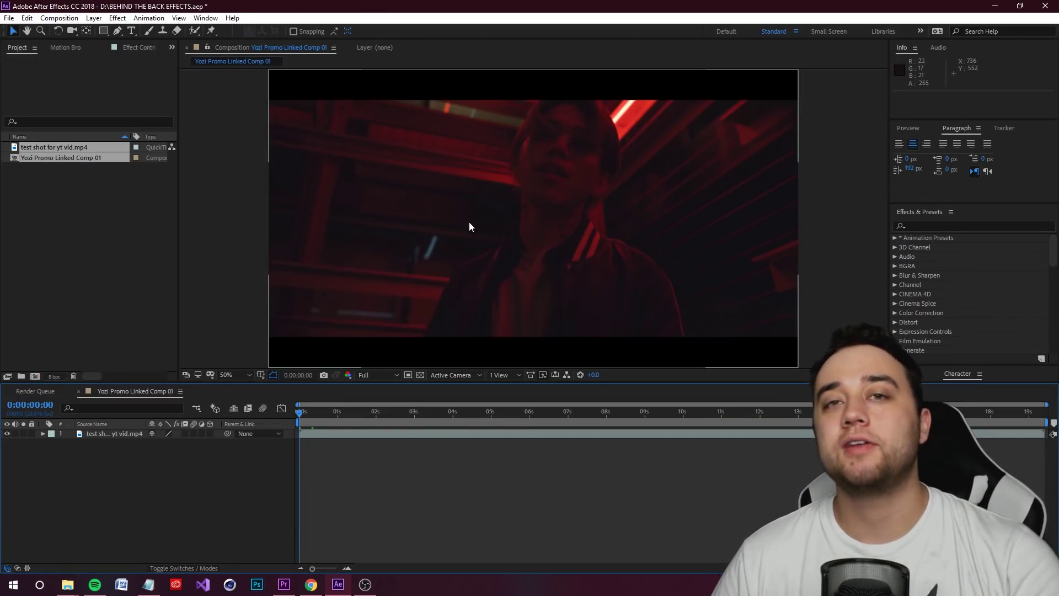
pyautogui.moveTo(439, 233); pyautogui.dragTo(456, 230)
pyautogui.click(120, 435)
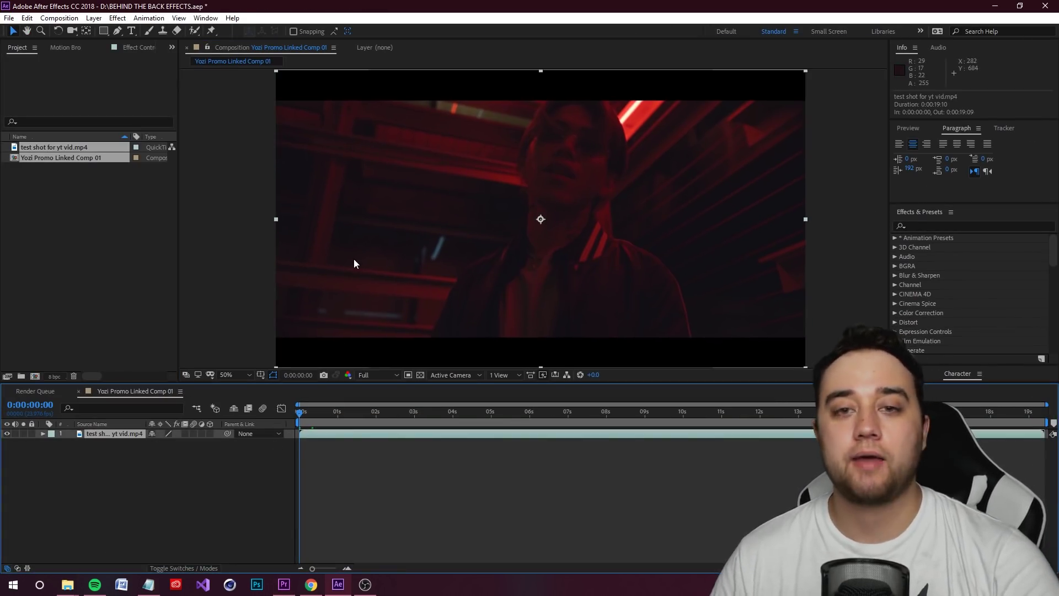
pyautogui.click(117, 31)
pyautogui.moveTo(427, 333); pyautogui.dragTo(434, 327)
pyautogui.moveTo(442, 315); pyautogui.dragTo(448, 299)
pyautogui.moveTo(433, 261); pyautogui.dragTo(432, 251)
pyautogui.moveTo(446, 206); pyautogui.dragTo(476, 178)
pyautogui.moveTo(503, 151); pyautogui.dragTo(524, 150)
pyautogui.moveTo(567, 192); pyautogui.dragTo(512, 304)
pyautogui.moveTo(571, 291); pyautogui.dragTo(611, 267)
pyautogui.moveTo(647, 205); pyautogui.dragTo(655, 173)
pyautogui.moveTo(615, 149); pyautogui.dragTo(630, 135)
pyautogui.moveTo(724, 117); pyautogui.dragTo(763, 122)
# Undo the entire pen path drawn around the performer
pyautogui.hotkey('ctrl', 'z')
pyautogui.hotkey('ctrl', 'z')
pyautogui.hotkey('ctrl', 'z')
pyautogui.hotkey('ctrl', 'z')
pyautogui.hotkey('ctrl', 'z')
pyautogui.hotkey('ctrl', 'z')
pyautogui.hotkey('ctrl', 'z')
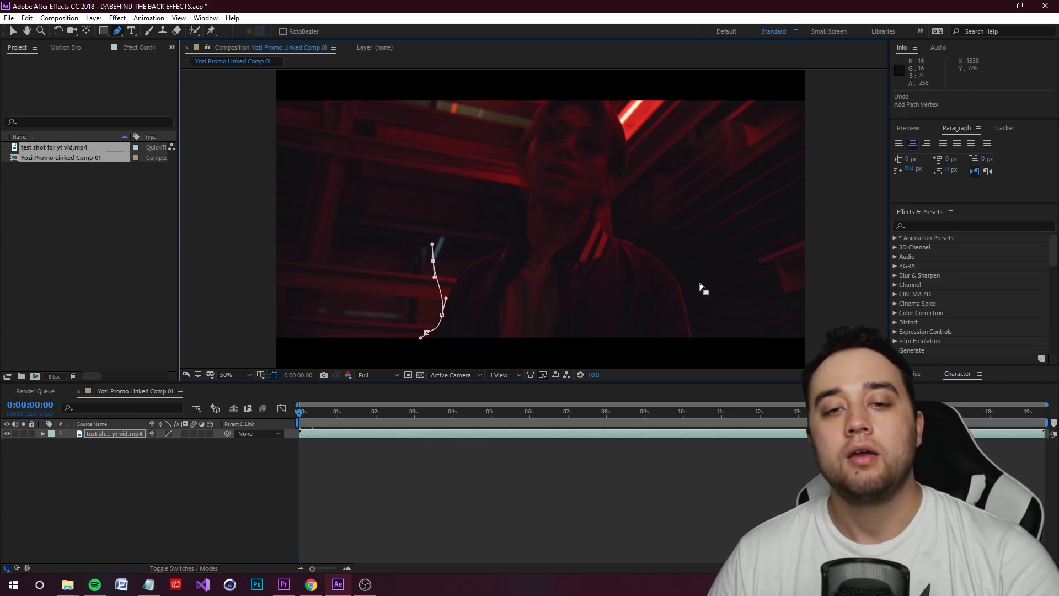
pyautogui.hotkey('ctrl', 'z')
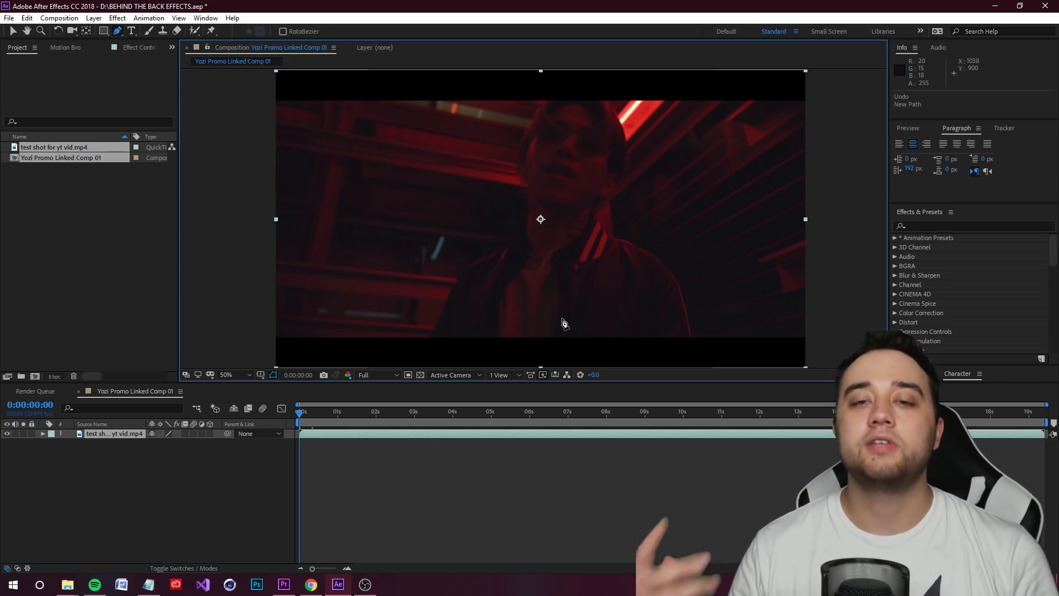
# Draw a closed Pen tool mask around the performer's head and shoulders on the test shot layer at the first frame
pyautogui.scroll(-2, 479, 322)
pyautogui.scroll(2, 491, 321)
pyautogui.moveTo(483, 246); pyautogui.dragTo(468, 238)
pyautogui.press('g')
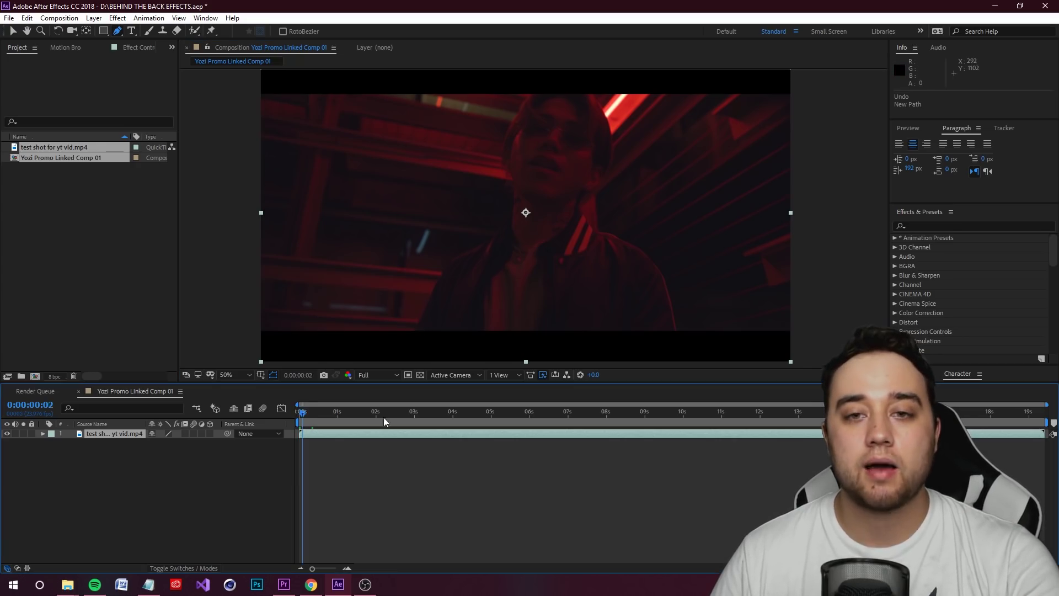
pyautogui.click(415, 333)
pyautogui.click(440, 264)
pyautogui.scroll(2, 439, 289)
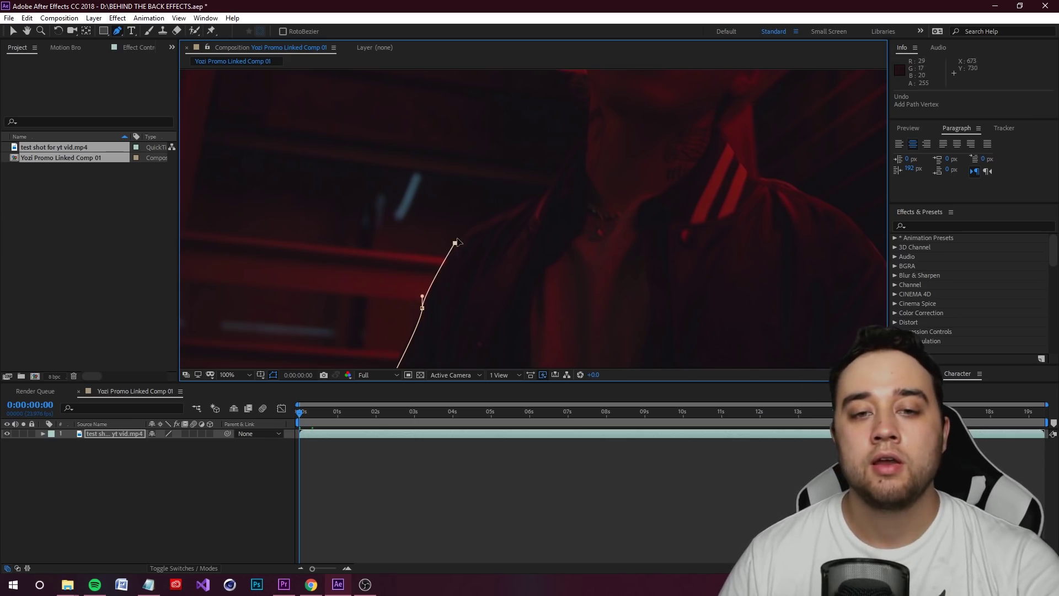
pyautogui.moveTo(531, 197); pyautogui.dragTo(538, 192)
pyautogui.moveTo(589, 121); pyautogui.dragTo(598, 260)
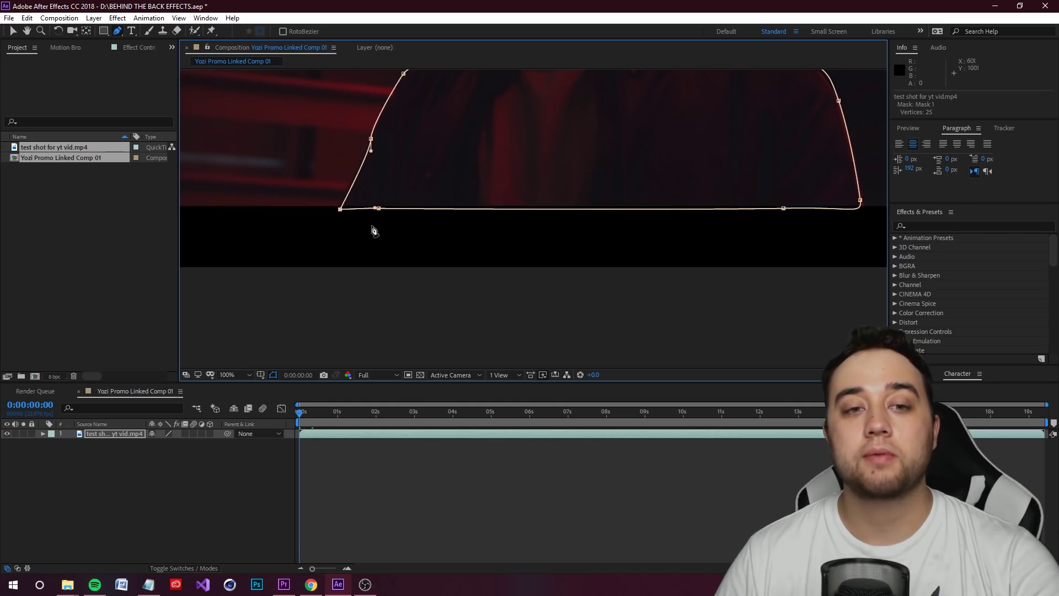
pyautogui.scroll(-10, 418, 189)
pyautogui.scroll(8, 498, 251)
pyautogui.moveTo(543, 219); pyautogui.dragTo(514, 285)
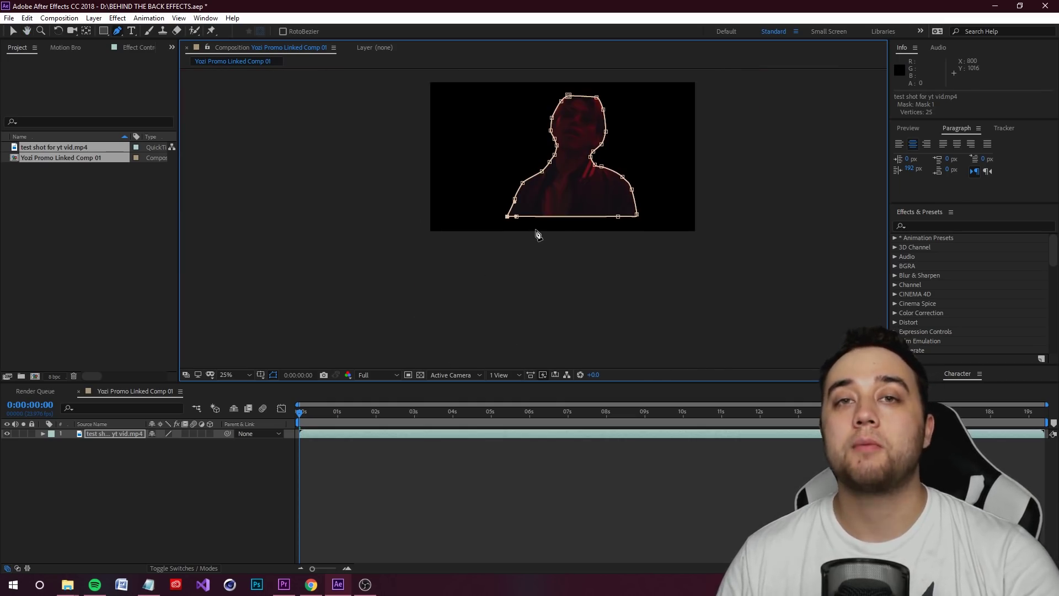
pyautogui.scroll(3, 540, 229)
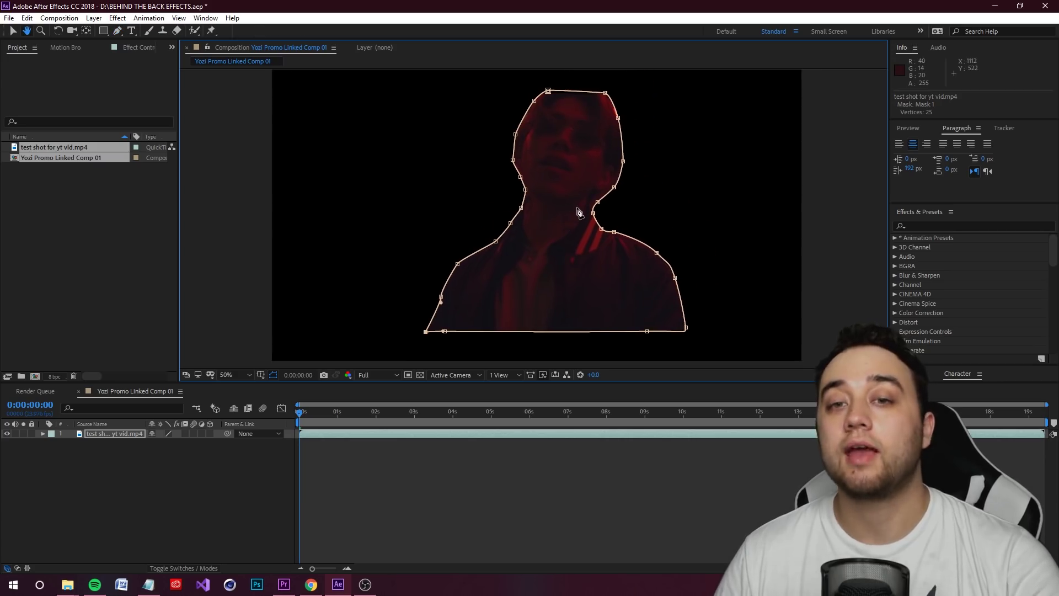
# Reveal Mask 1 on the test shot layer, try its Subtract mode and return it to Add
pyautogui.click(111, 433)
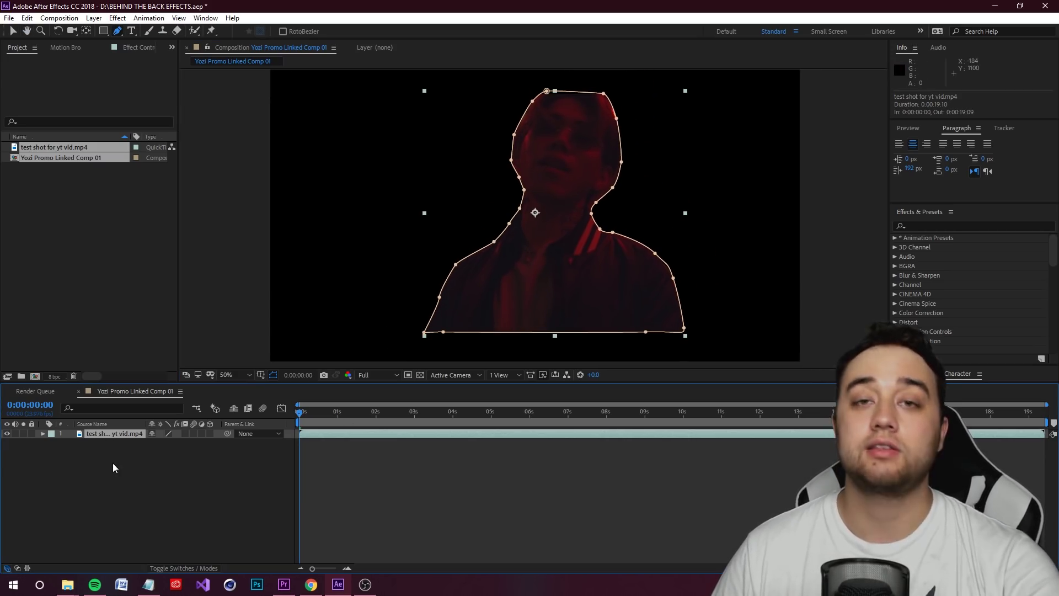
pyautogui.press('m')
pyautogui.click(94, 445)
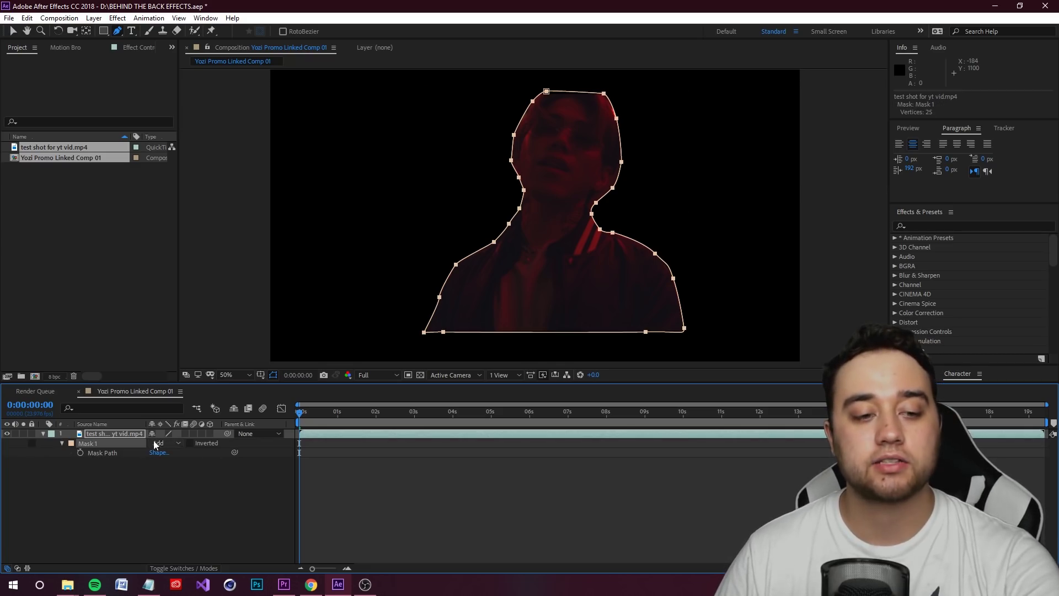
pyautogui.click(177, 442)
pyautogui.click(187, 479)
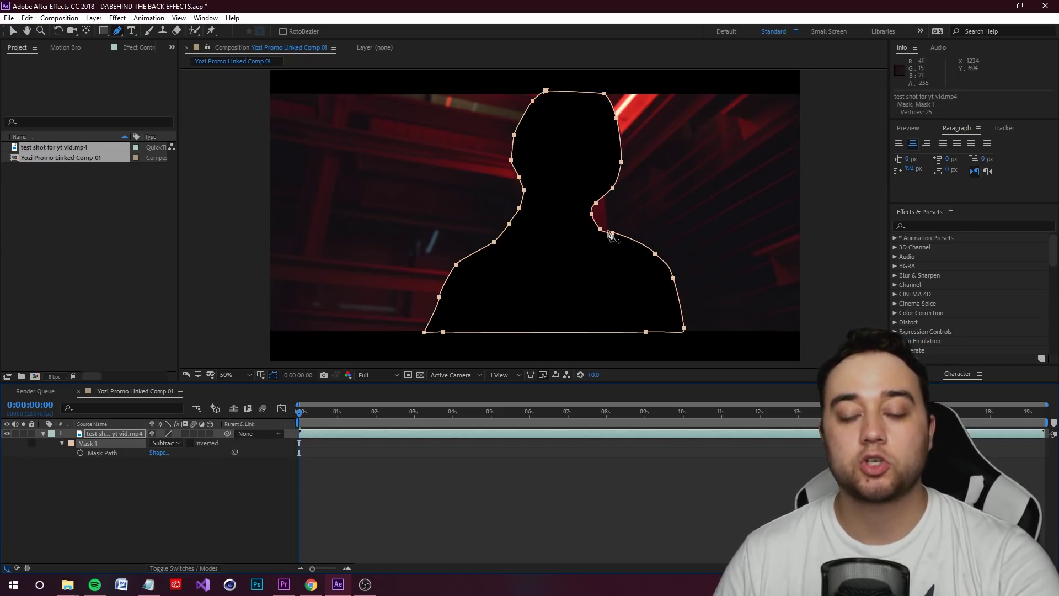
pyautogui.click(171, 443)
pyautogui.click(165, 464)
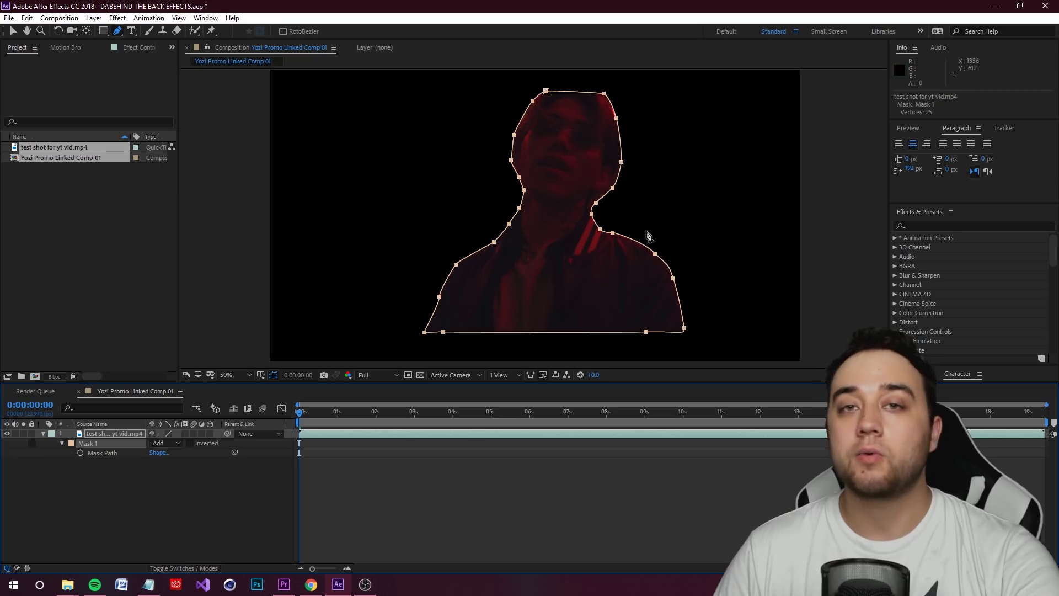
# Set Mask 1's mode to None and duplicate the test shot layer together with its mask
pyautogui.click(166, 443)
pyautogui.click(161, 453)
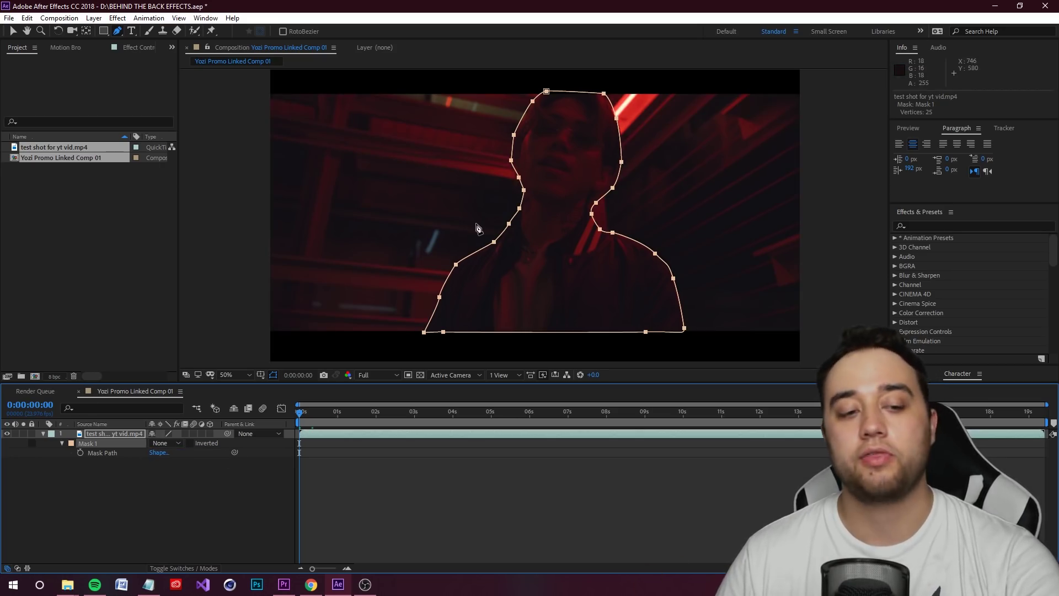
pyautogui.click(110, 432)
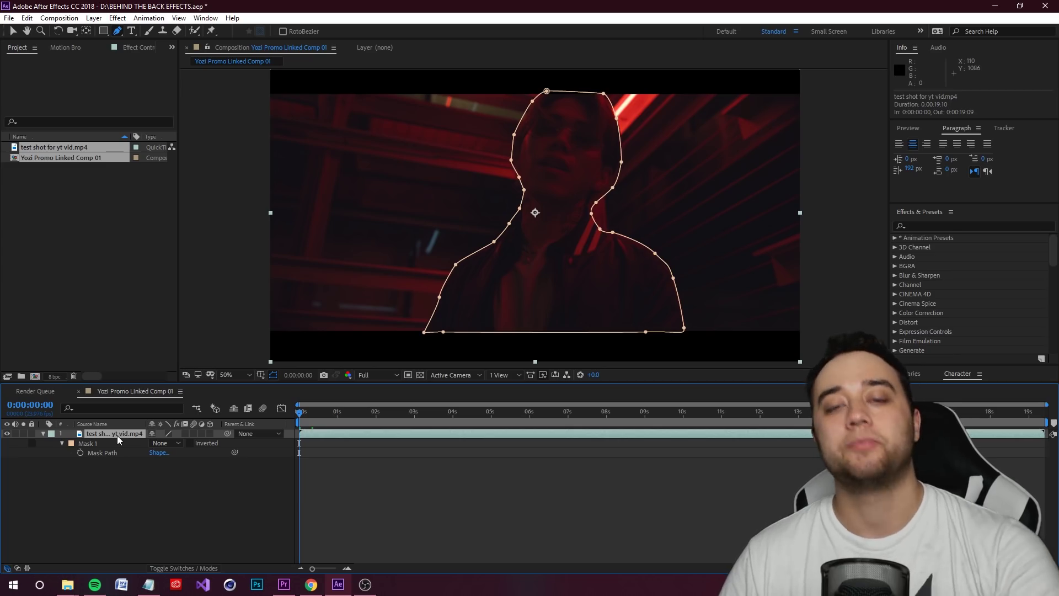
pyautogui.hotkey('ctrl', 'd')
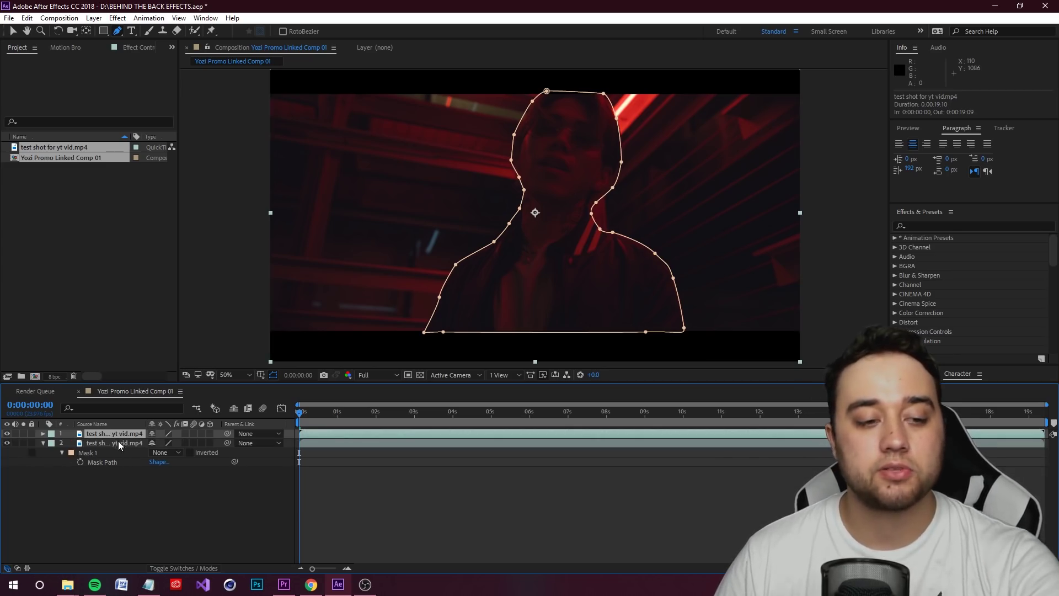
# Reveal the mask on the upper test shot copy and set its mode to Add
pyautogui.press('m')
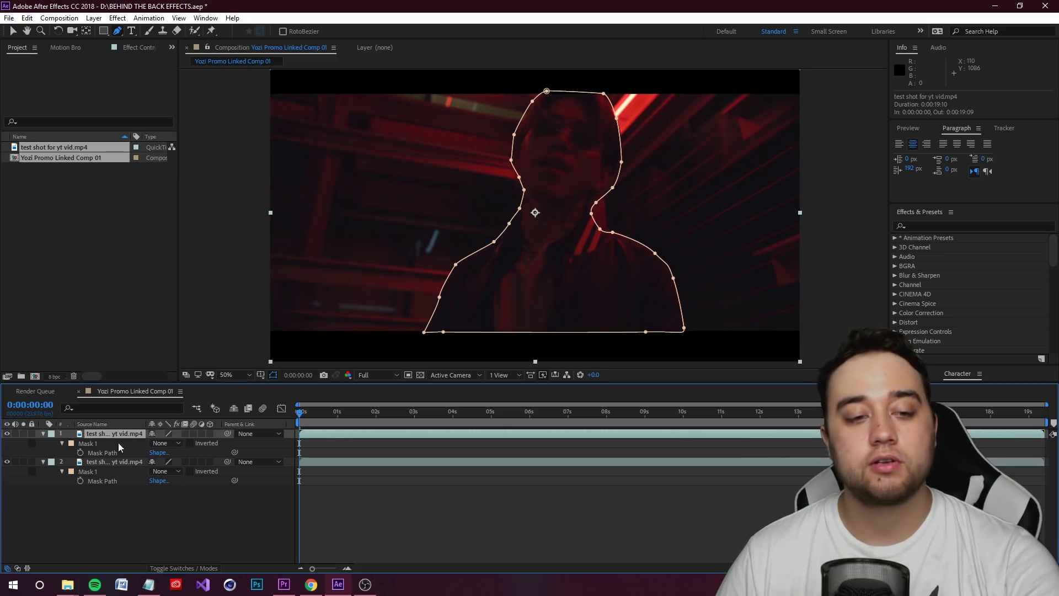
pyautogui.click(91, 445)
pyautogui.click(178, 443)
pyautogui.click(184, 465)
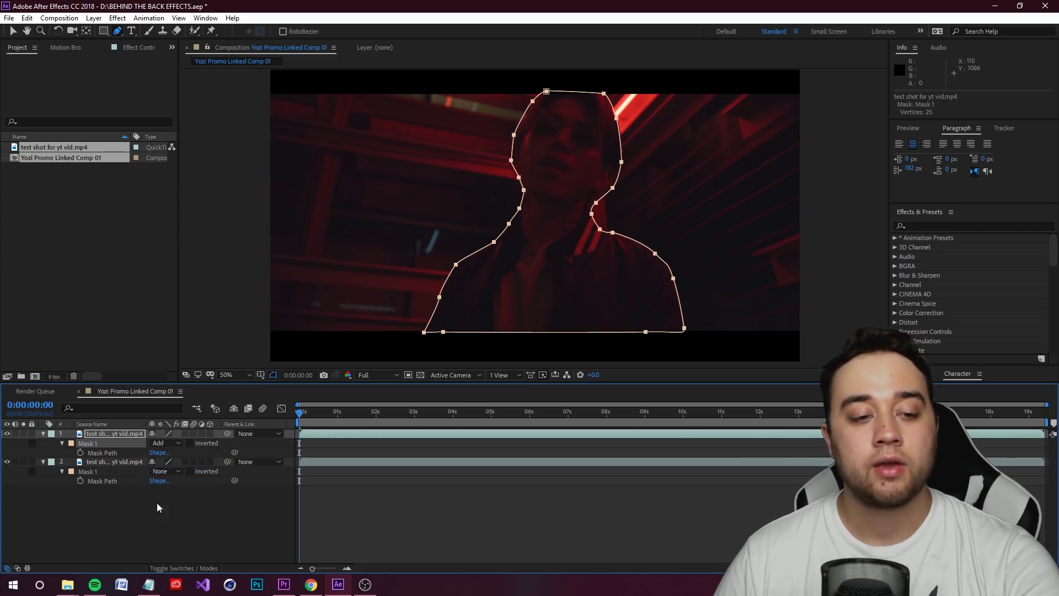
# Delete Mask 1 from the lower test shot layer
pyautogui.click(110, 463)
pyautogui.click(91, 472)
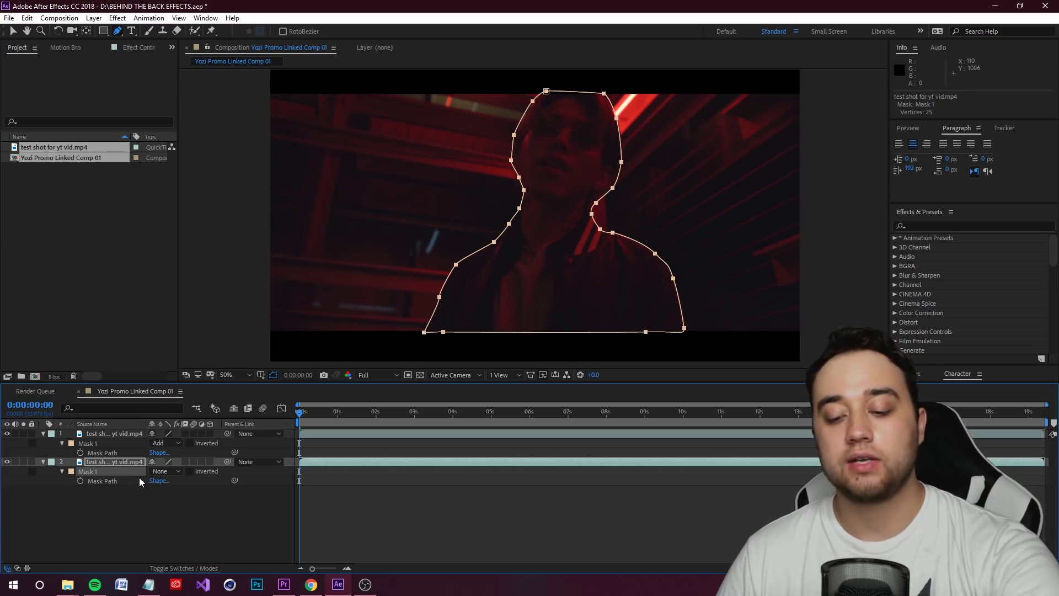
pyautogui.press('Delete')
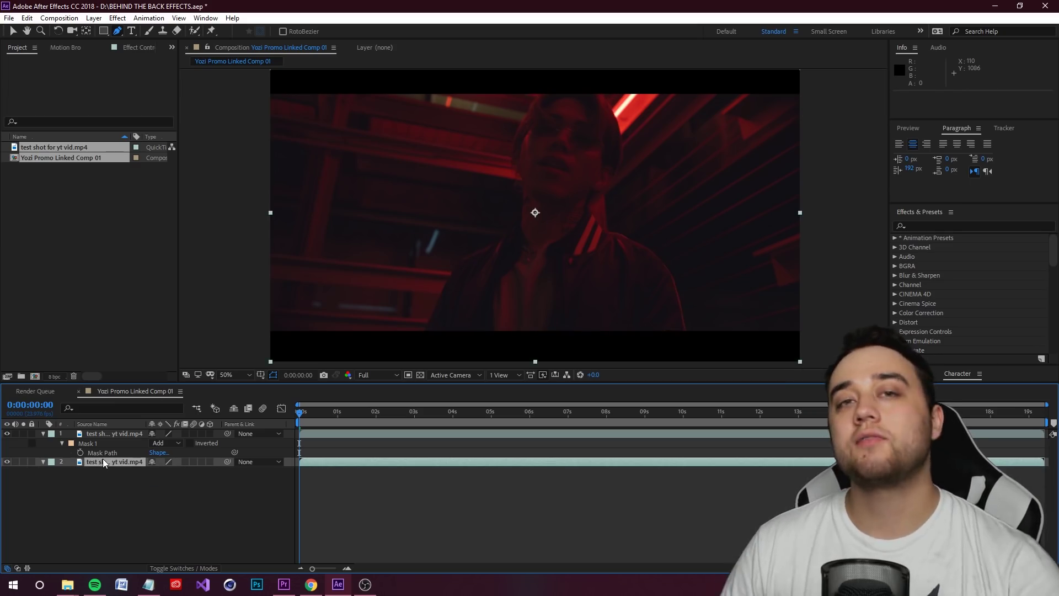
# Compare the masked upper layer with the full lower layer by toggling their visibility, ending with only the upper one shown
pyautogui.click(7, 462)
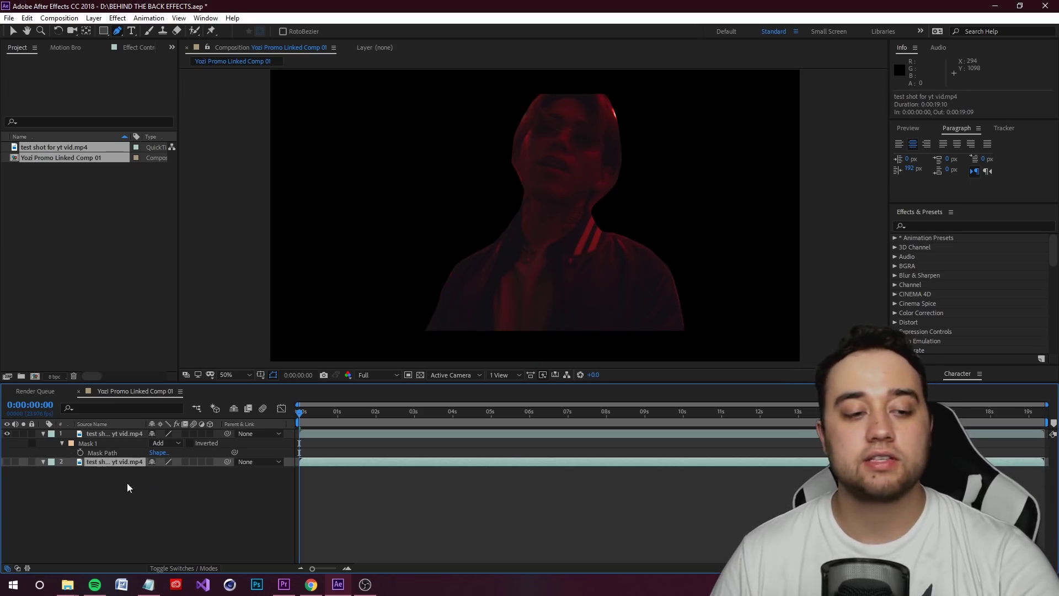
pyautogui.click(100, 434)
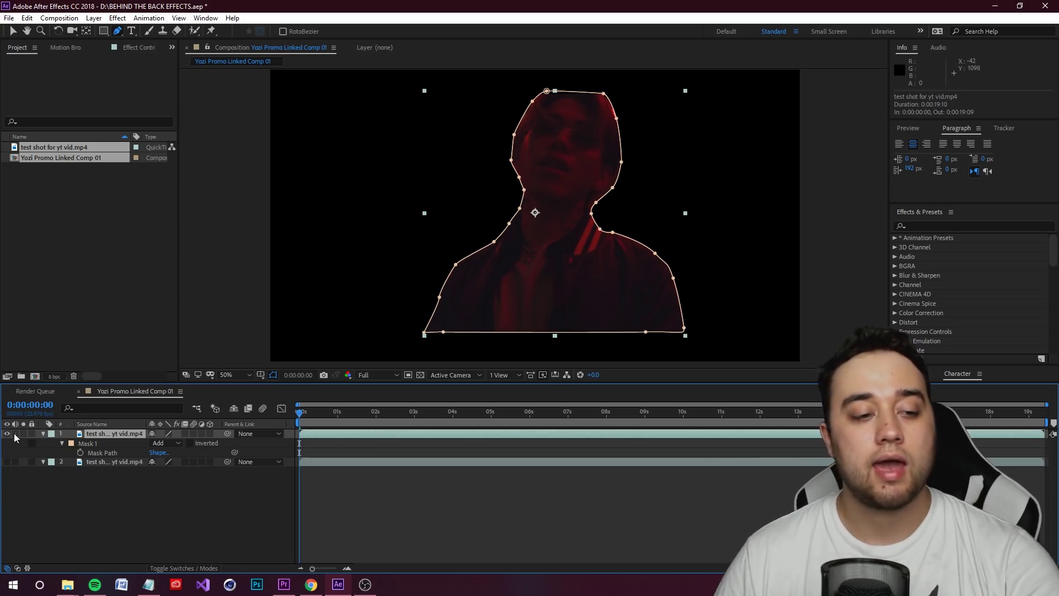
pyautogui.click(7, 434)
pyautogui.click(7, 462)
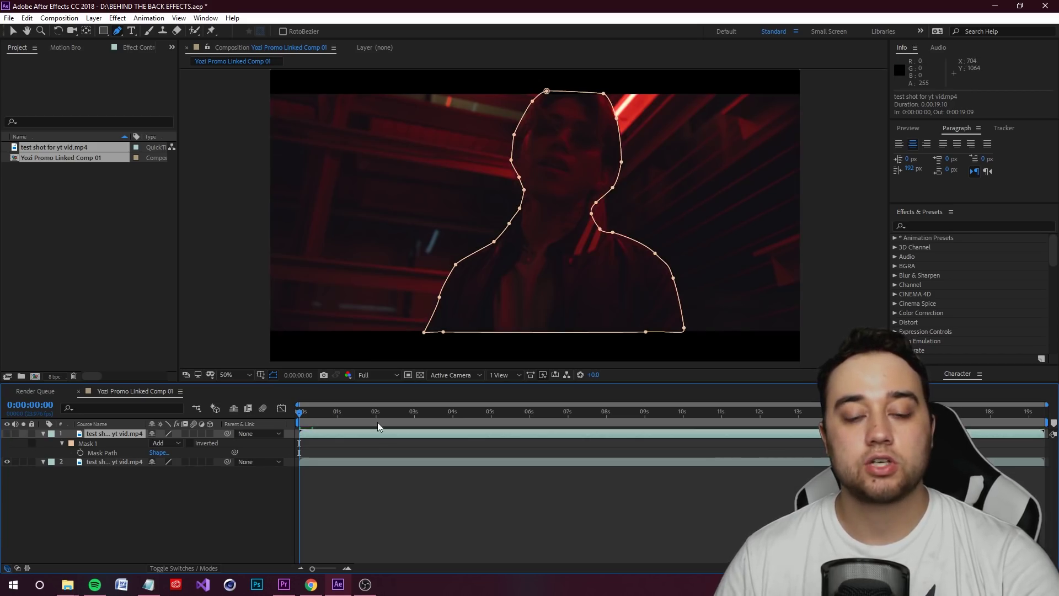
pyautogui.click(165, 532)
pyautogui.click(7, 434)
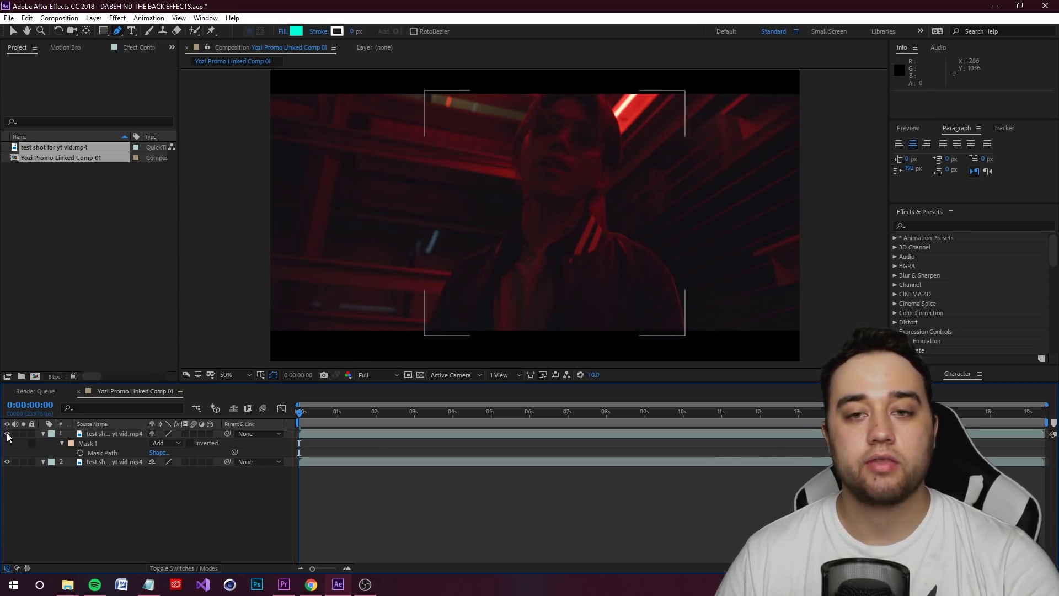
pyautogui.click(91, 435)
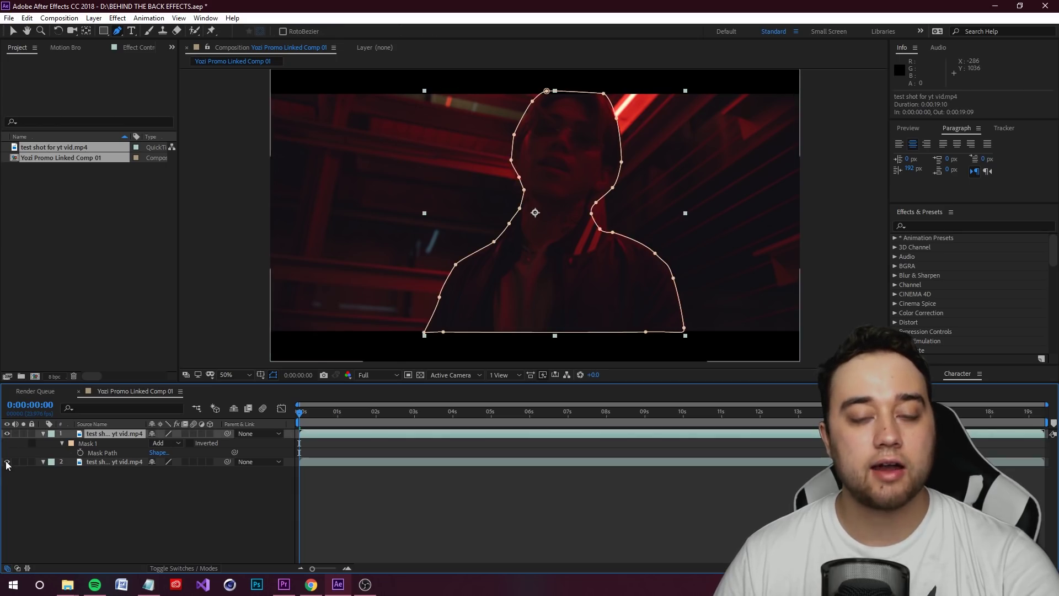
pyautogui.click(7, 463)
pyautogui.click(65, 558)
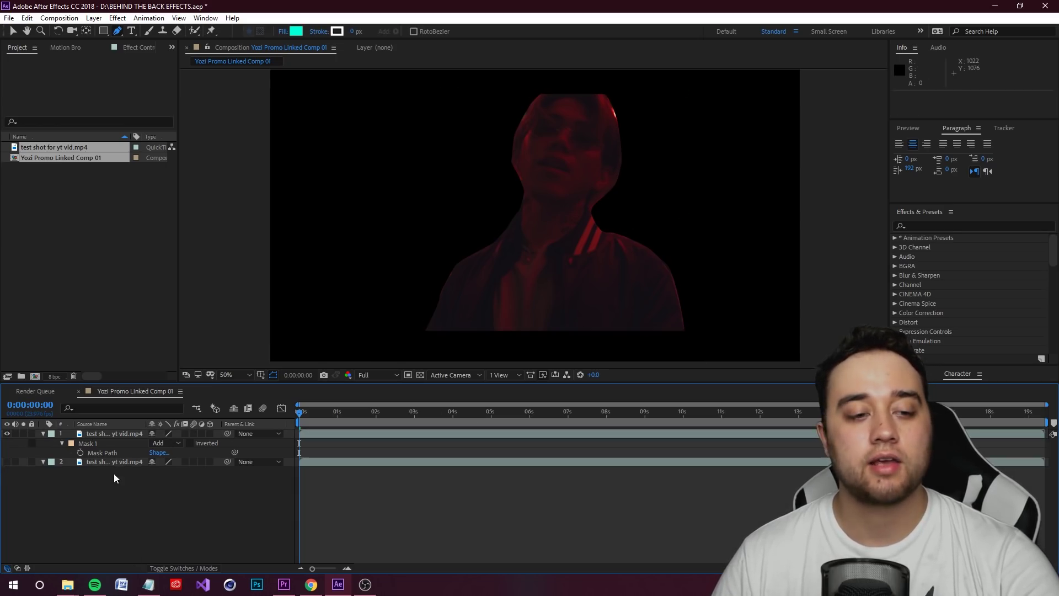
# Examine the masked layer's cut-out edges closely around the performer's neck, face and head with the mask outline hidden
pyautogui.click(93, 433)
pyautogui.click(463, 218)
pyautogui.press('.')
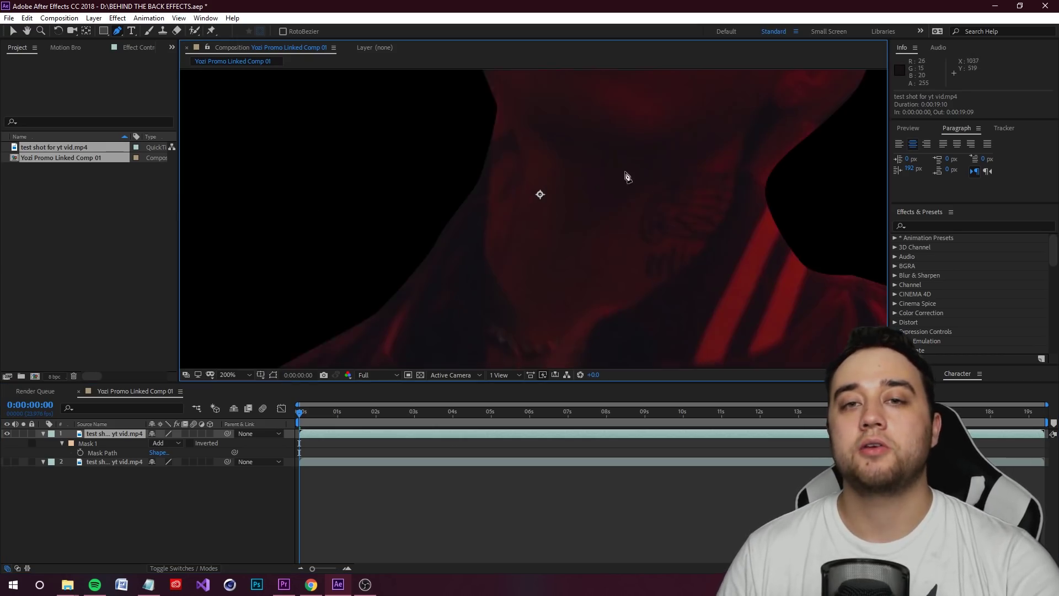
pyautogui.moveTo(710, 186); pyautogui.dragTo(591, 232)
pyautogui.press('.')
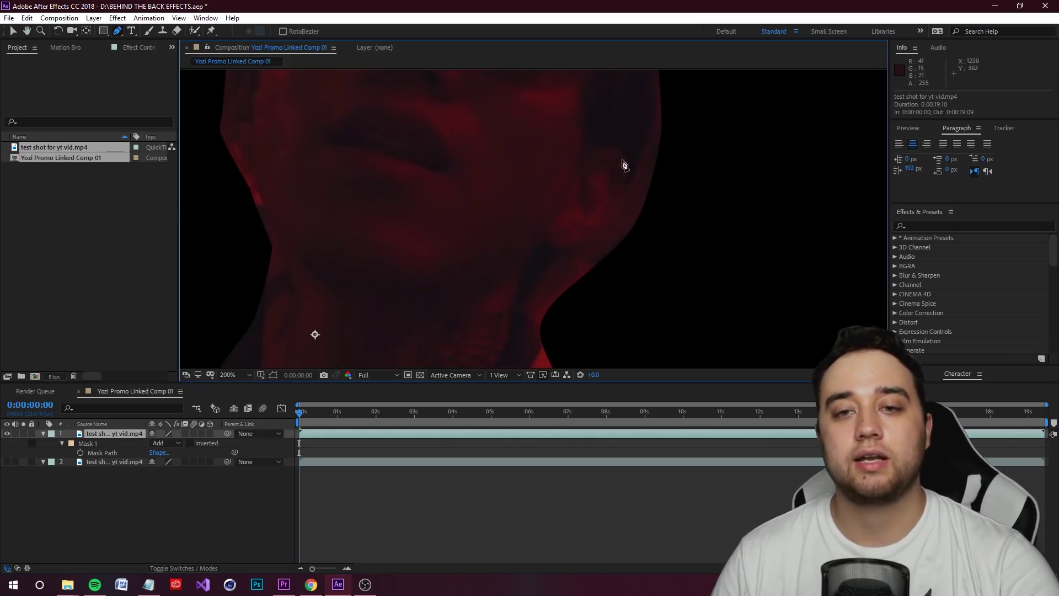
pyautogui.moveTo(624, 165); pyautogui.dragTo(448, 231)
pyautogui.scroll(-1, 471, 270)
pyautogui.scroll(1, 485, 206)
pyautogui.moveTo(480, 177); pyautogui.dragTo(579, 156)
pyautogui.scroll(-2, 479, 276)
pyautogui.moveTo(469, 301); pyautogui.dragTo(519, 277)
# Set the upper layer's Mask Feather to 37 pixels and its Mask Expansion to -8 pixels
pyautogui.click(62, 444)
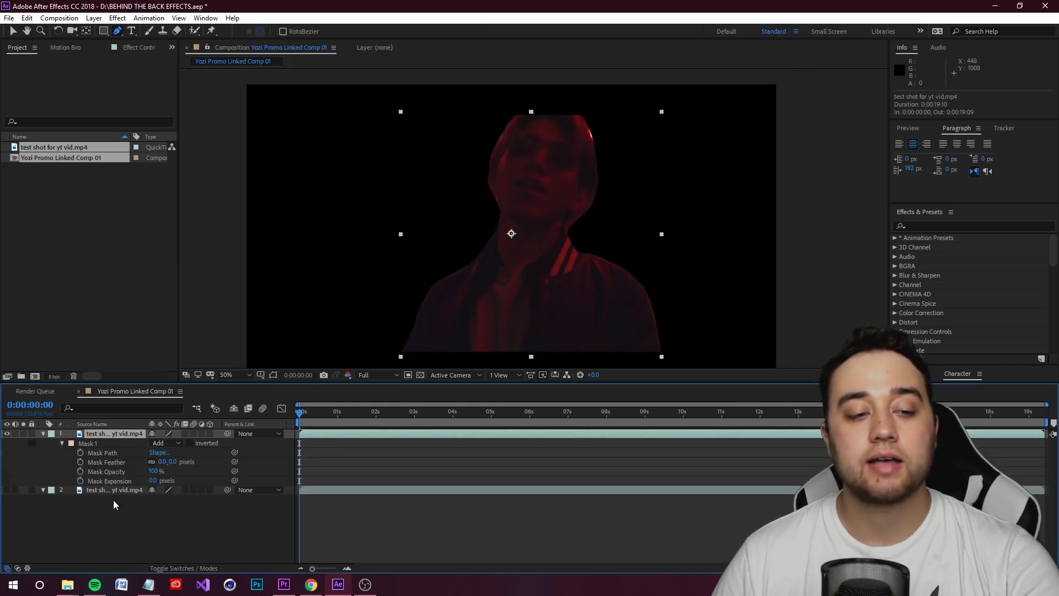
pyautogui.moveTo(173, 462); pyautogui.dragTo(193, 463)
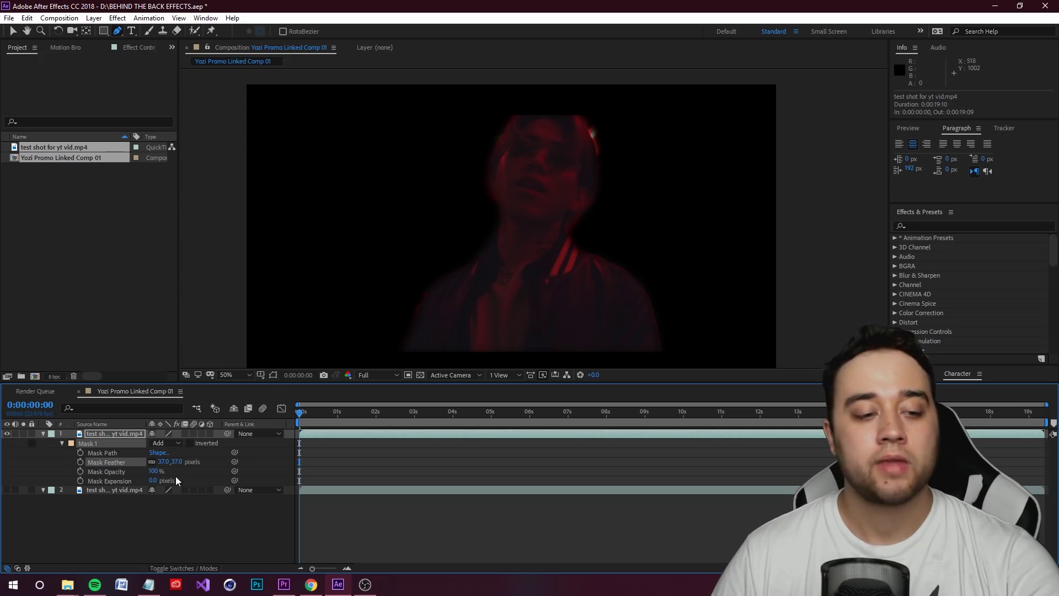
pyautogui.moveTo(153, 484); pyautogui.dragTo(154, 484)
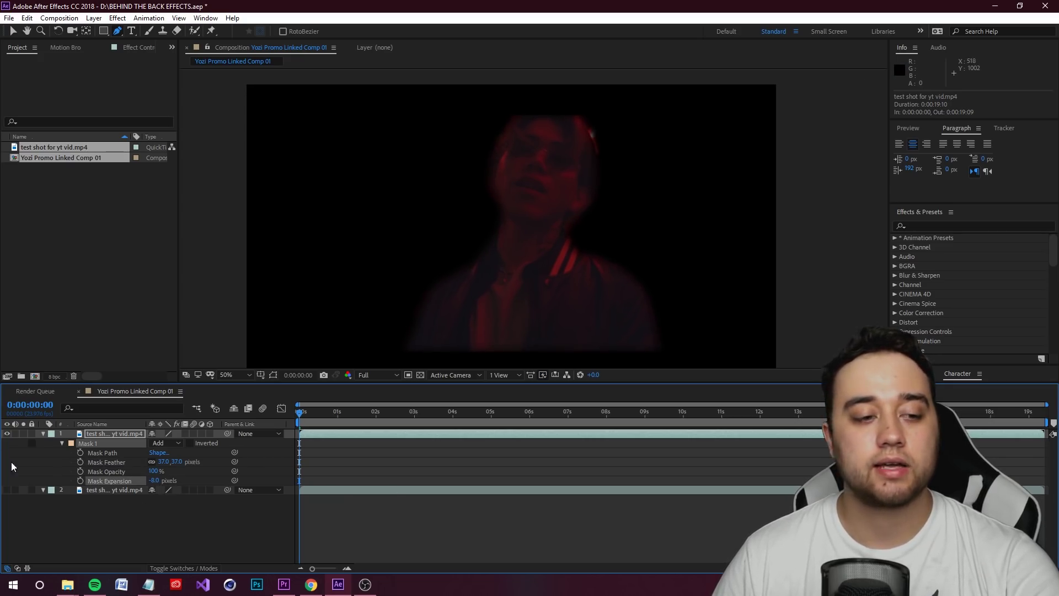
# Make the lower test shot layer visible again and display the mask outline in the composition view
pyautogui.click(7, 490)
pyautogui.click(273, 376)
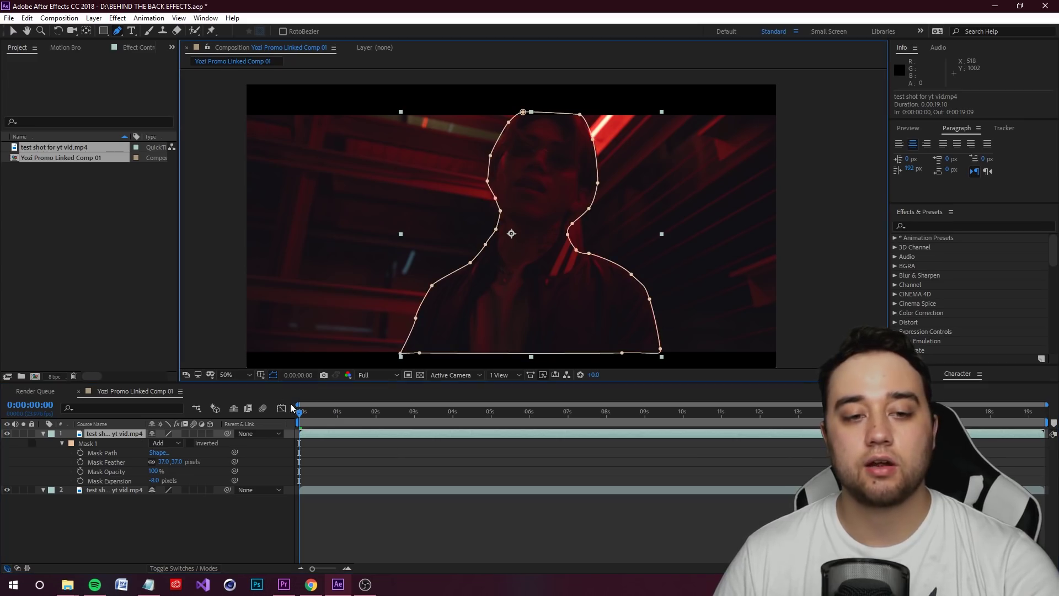
pyautogui.click(274, 375)
pyautogui.click(273, 375)
pyautogui.click(273, 376)
pyautogui.click(273, 376)
# Preview the opening of the shot, return to the first frame and set a Mask Path keyframe there
pyautogui.click(300, 420)
pyautogui.press('space')
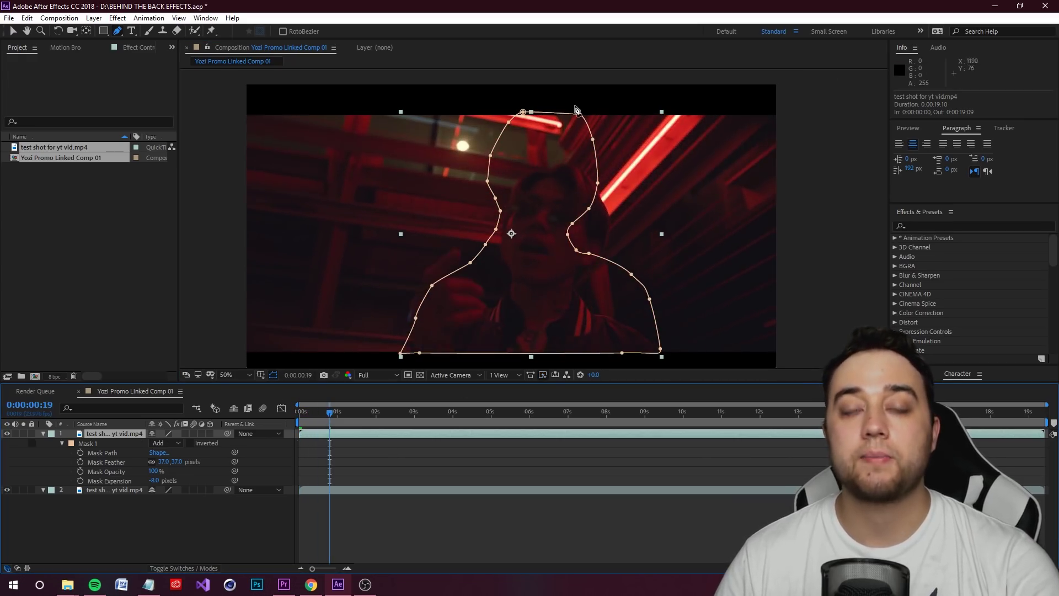
pyautogui.moveTo(326, 412); pyautogui.dragTo(256, 435)
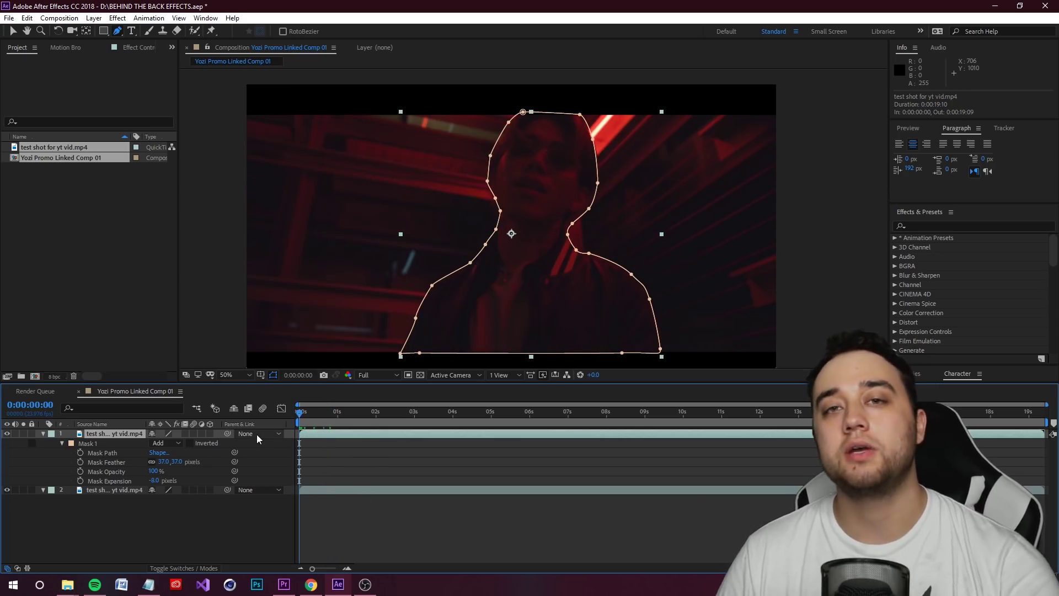
pyautogui.click(80, 453)
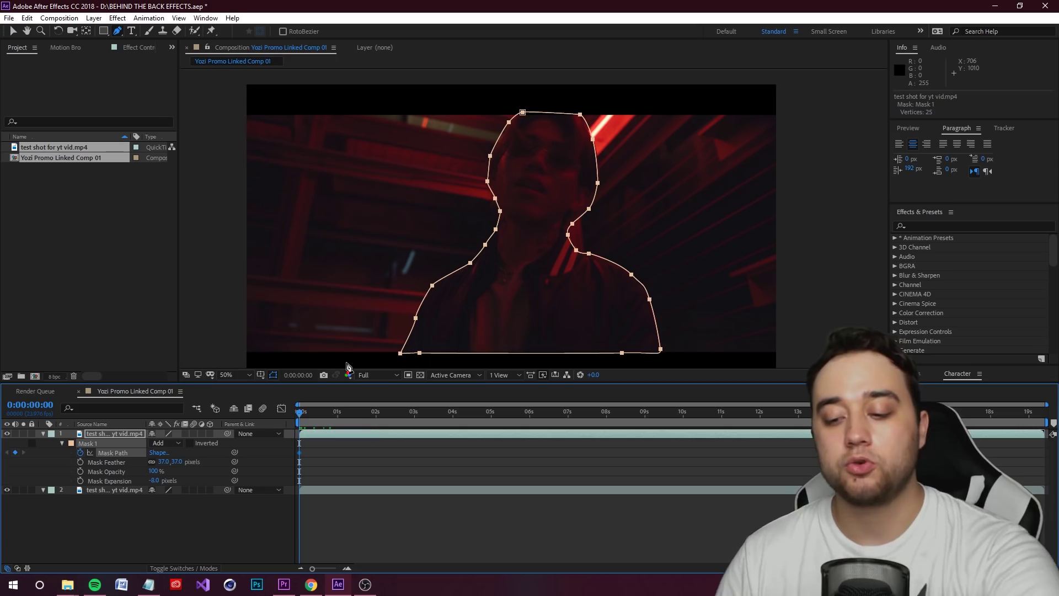
# Try shifting the mask to follow the performer at frame 7, remove that Mask Path keyframe and return to the first frame
pyautogui.press('pagedown')
pyautogui.moveTo(433, 287); pyautogui.dragTo(479, 286)
pyautogui.press('pagedown')
pyautogui.press('pagedown')
pyautogui.press('pagedown')
pyautogui.press('pagedown')
pyautogui.press('pagedown')
pyautogui.press('pagedown')
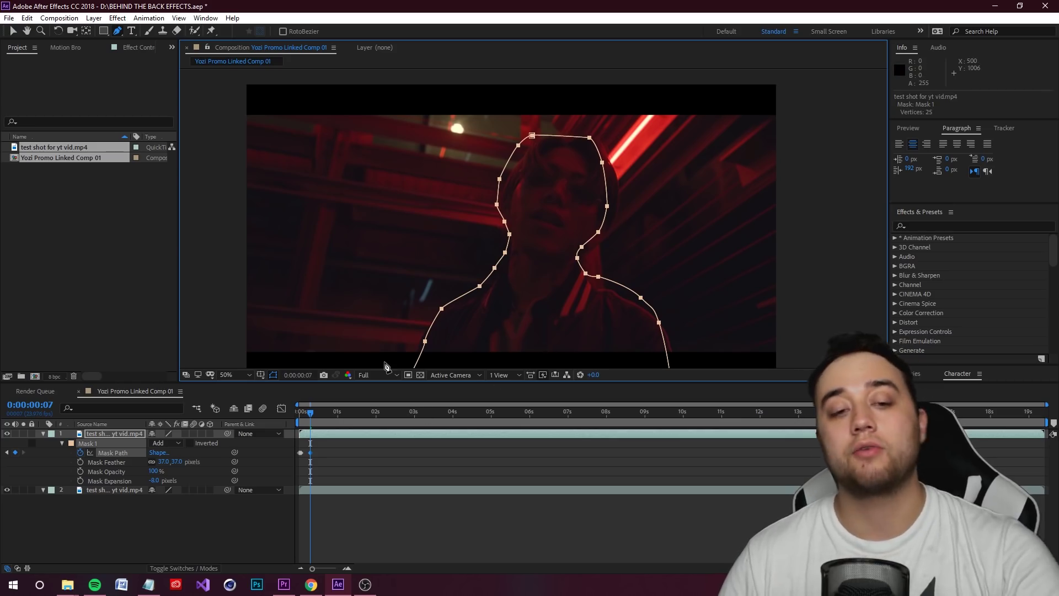
pyautogui.press('Delete')
pyautogui.moveTo(312, 414); pyautogui.dragTo(296, 445)
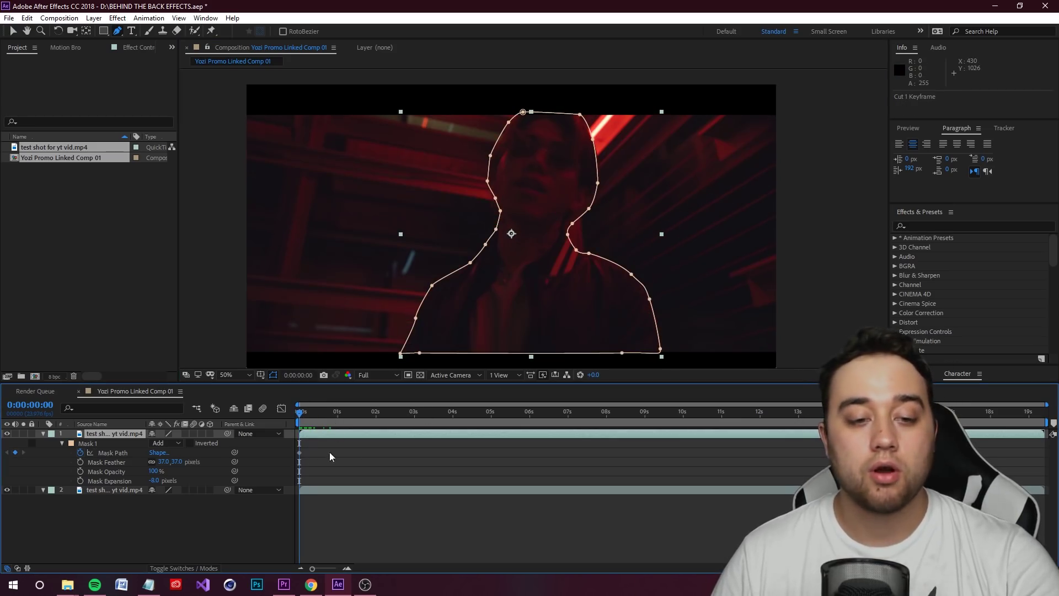
# Try tracking Mask 1 forward from the first frame with the detailed Face Tracking method, return to the start and undo the track
pyautogui.rightClick(87, 443)
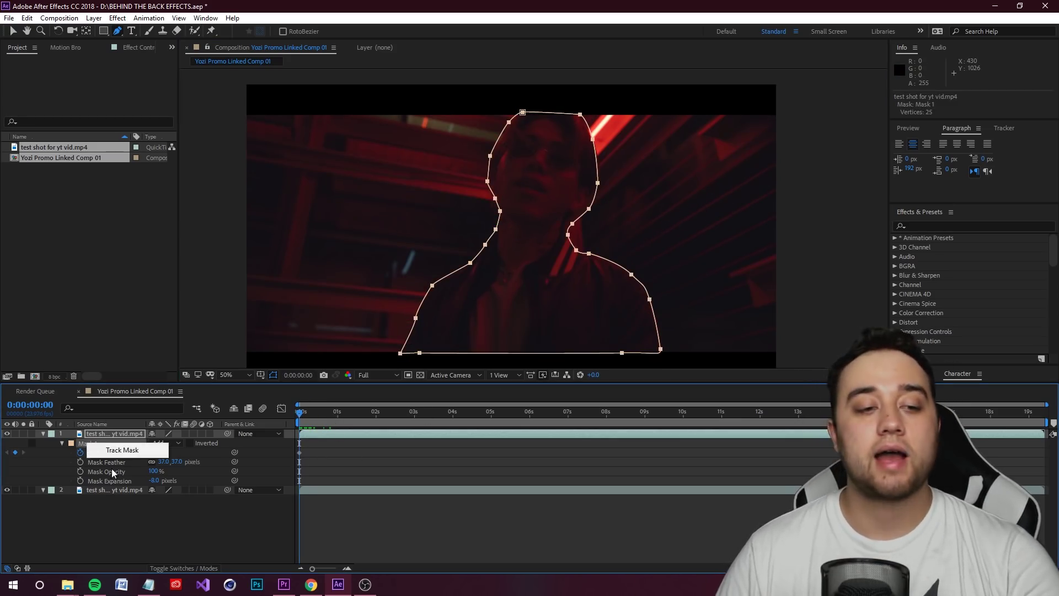
pyautogui.click(121, 449)
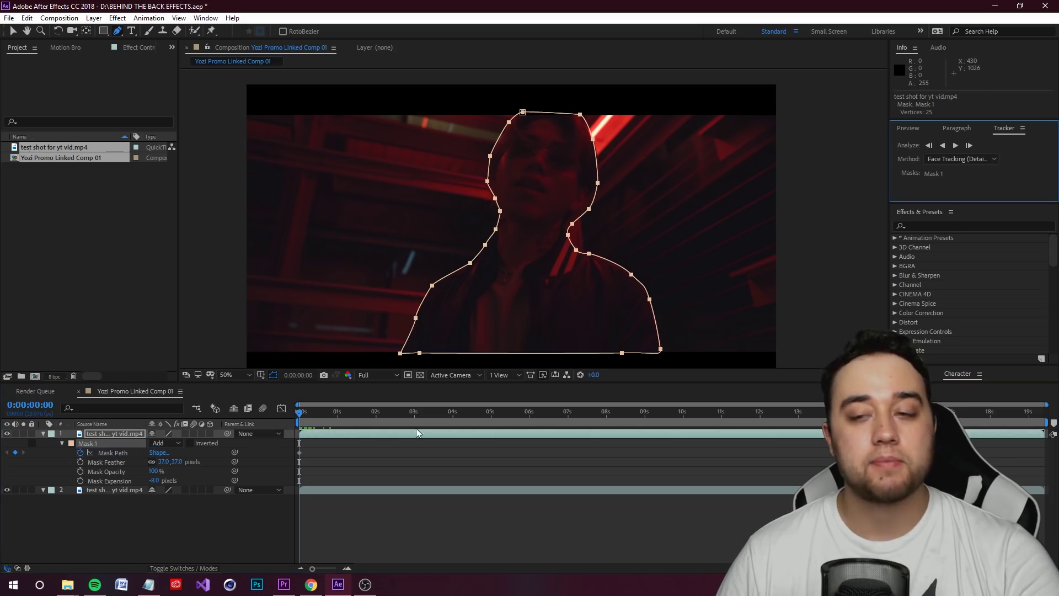
pyautogui.click(956, 147)
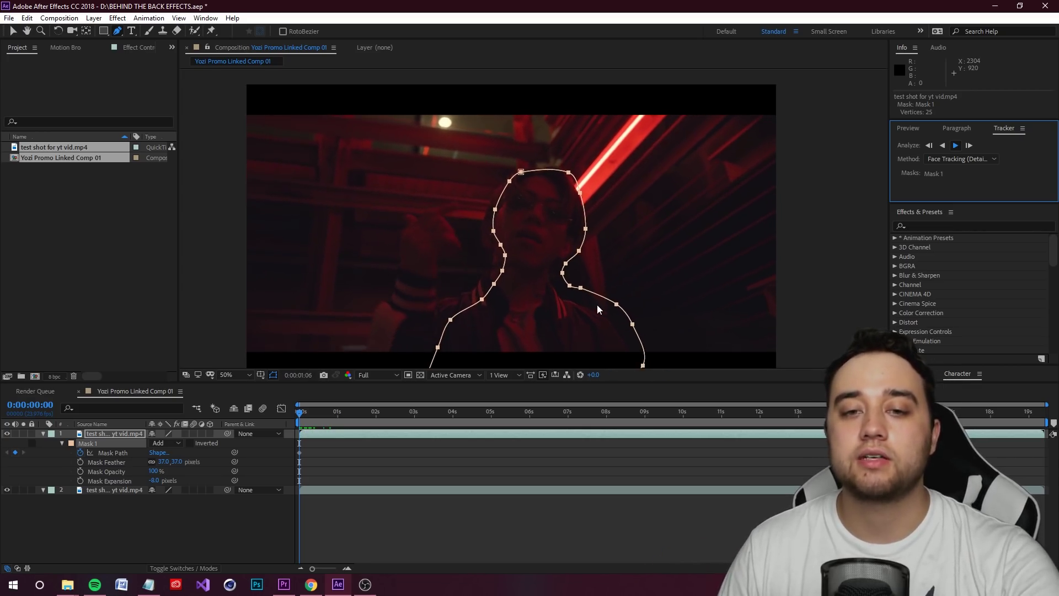
pyautogui.moveTo(340, 413); pyautogui.dragTo(298, 430)
pyautogui.hotkey('ctrl', 'z')
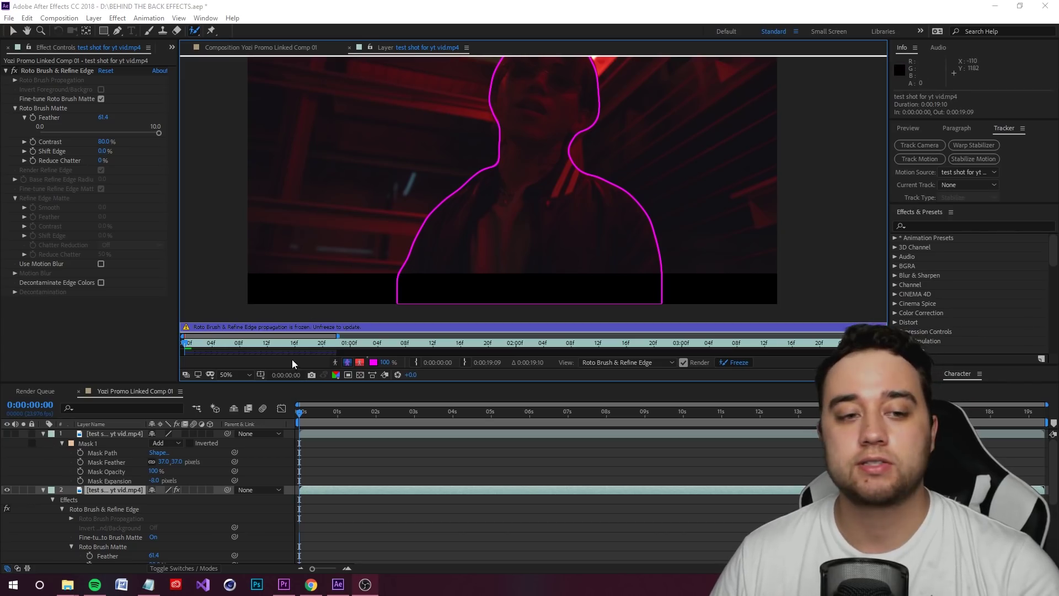
# Return from the Roto Brush layer view to the composition and duplicate the roto-brushed test shot layer
pyautogui.press(',')
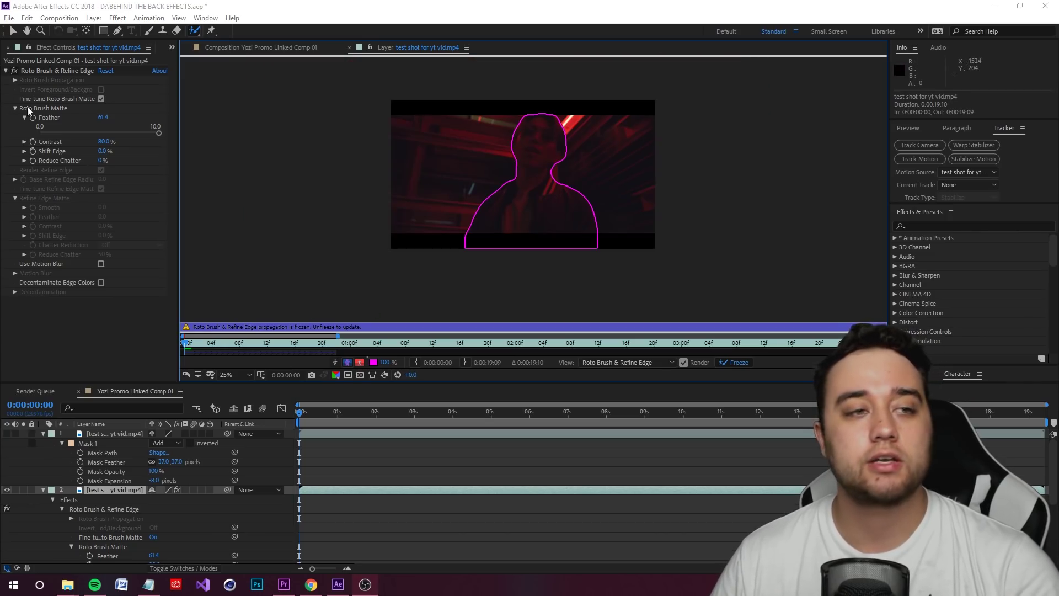
pyautogui.click(12, 32)
pyautogui.click(276, 48)
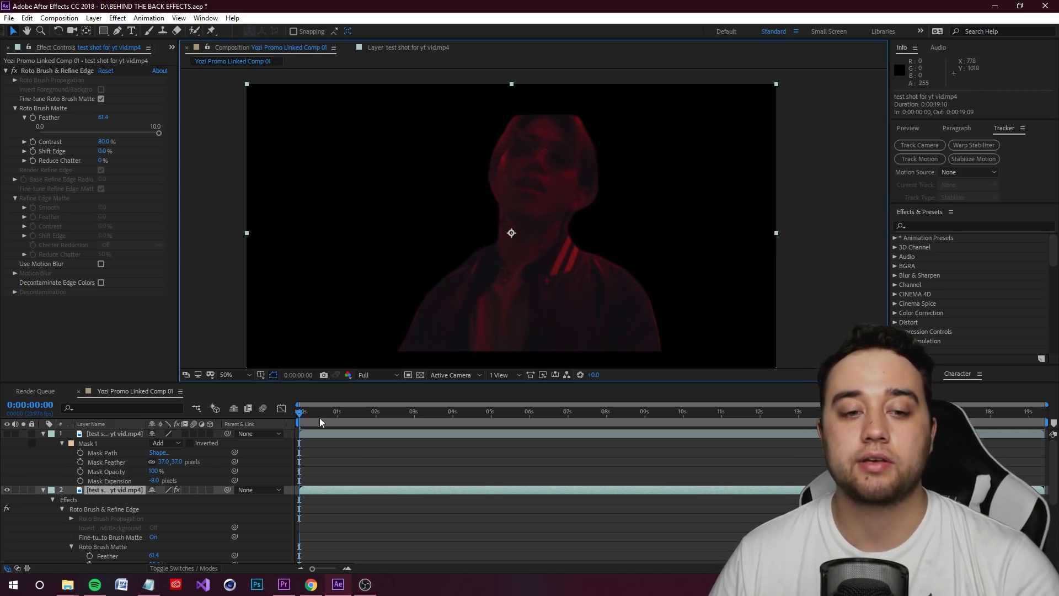
pyautogui.click(116, 491)
pyautogui.scroll(-4, 138, 507)
pyautogui.scroll(4, 138, 507)
pyautogui.click(54, 499)
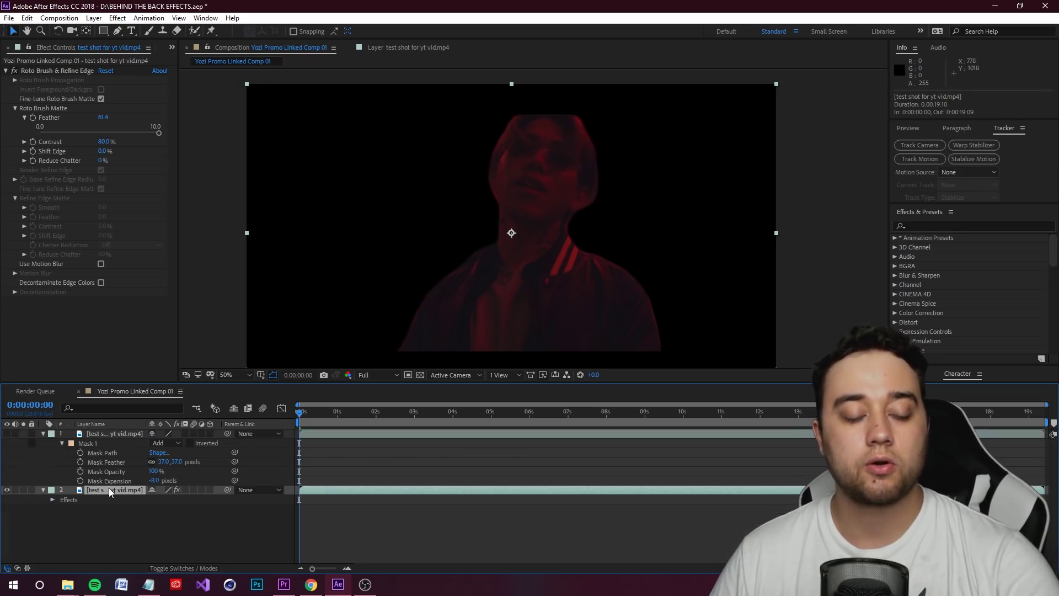
pyautogui.hotkey('ctrl', 'd')
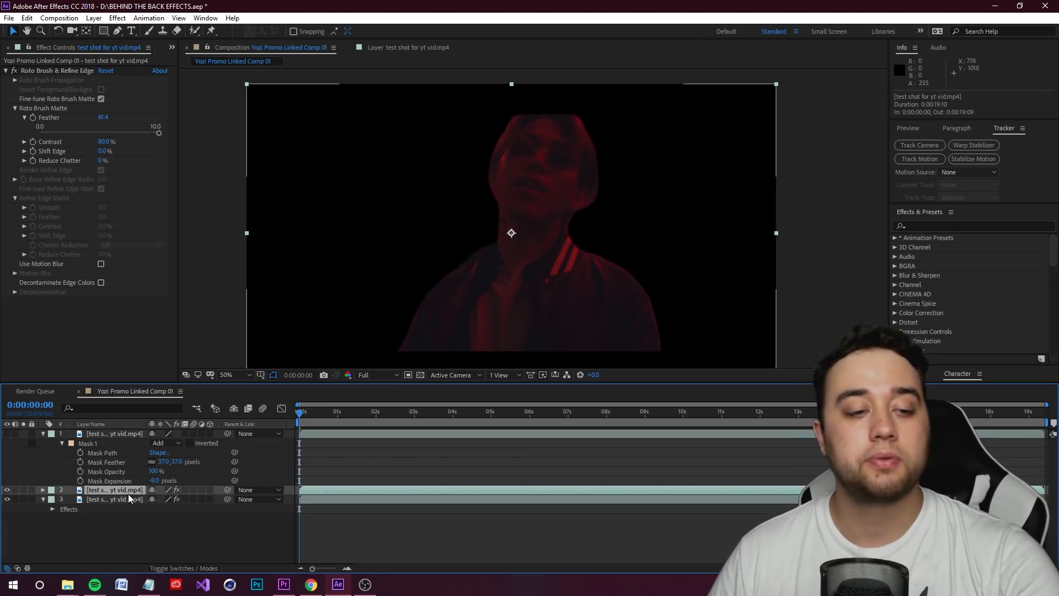
# Delete the Roto Brush & Refine Edge effect from the bottom copy of the test shot layer
pyautogui.click(110, 500)
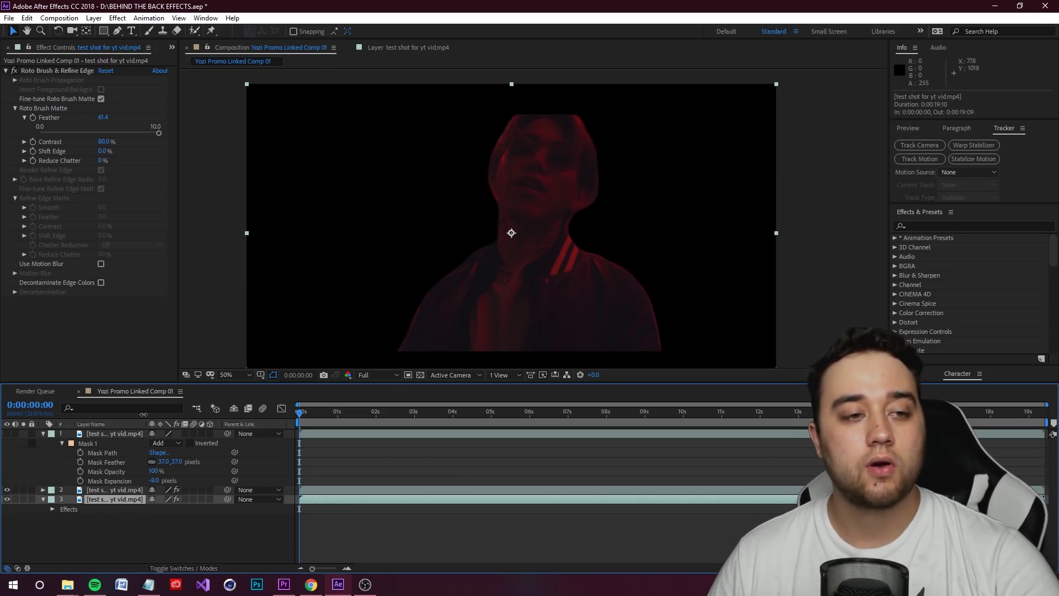
pyautogui.click(44, 75)
pyautogui.press('Delete')
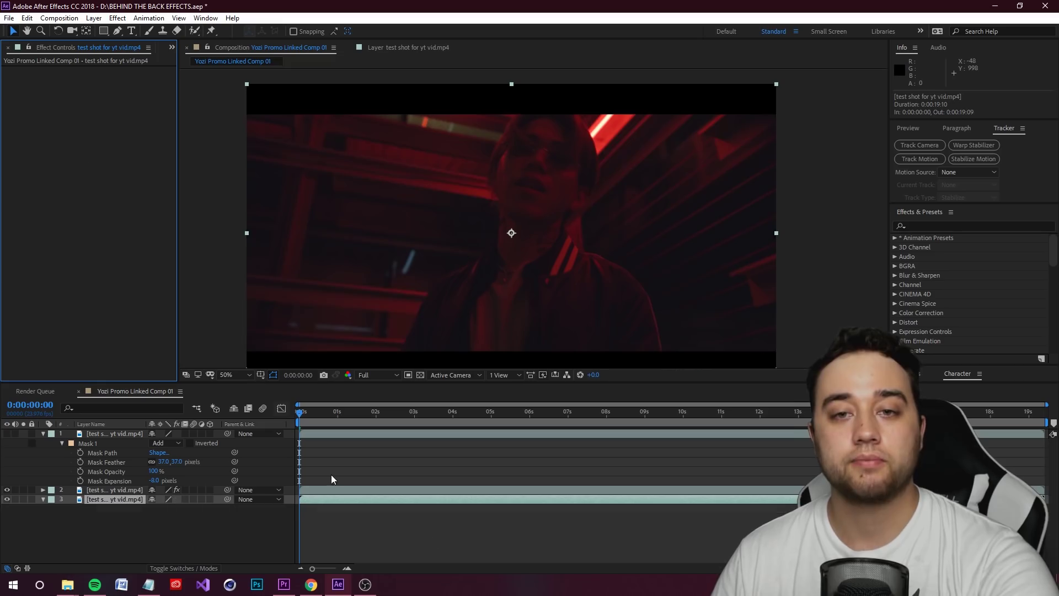
# Compare the roto-brushed cutout with the full background shot by toggling the bottom layer's visibility, leaving it visible at the first frame
pyautogui.click(6, 500)
pyautogui.click(7, 499)
pyautogui.click(6, 500)
pyautogui.click(7, 499)
pyautogui.click(7, 499)
pyautogui.moveTo(314, 413); pyautogui.dragTo(329, 413)
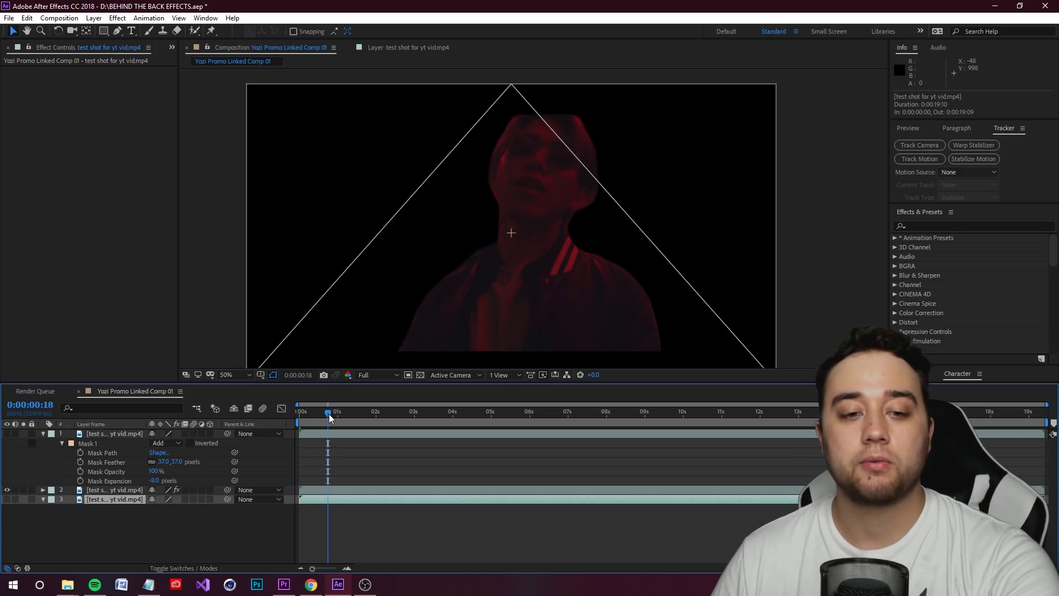
pyautogui.press('Home')
pyautogui.click(7, 499)
pyautogui.click(6, 499)
pyautogui.click(7, 500)
pyautogui.click(7, 499)
pyautogui.click(7, 500)
pyautogui.click(106, 491)
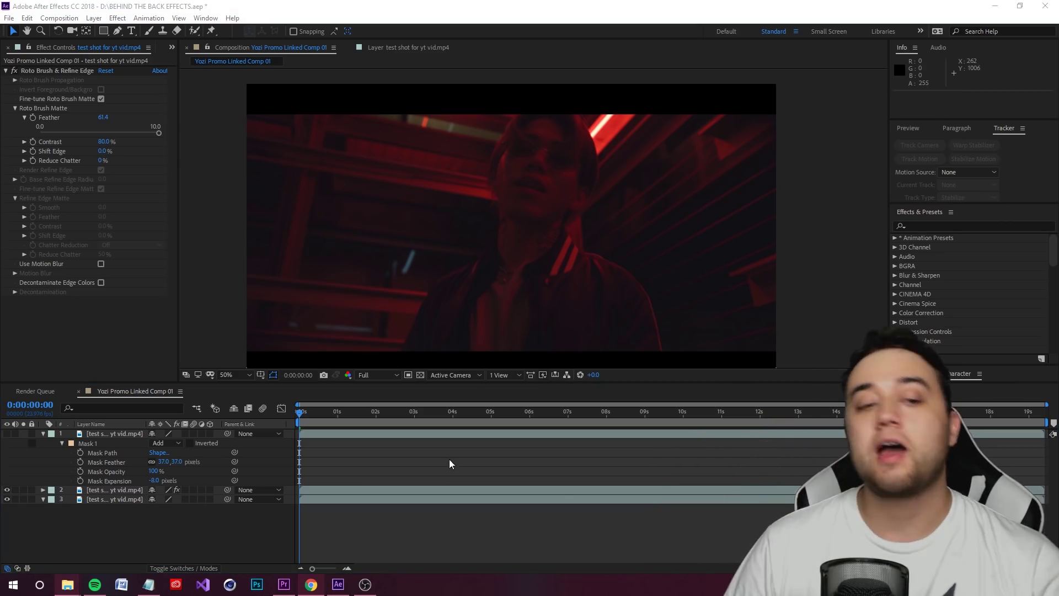
pyautogui.click(97, 496)
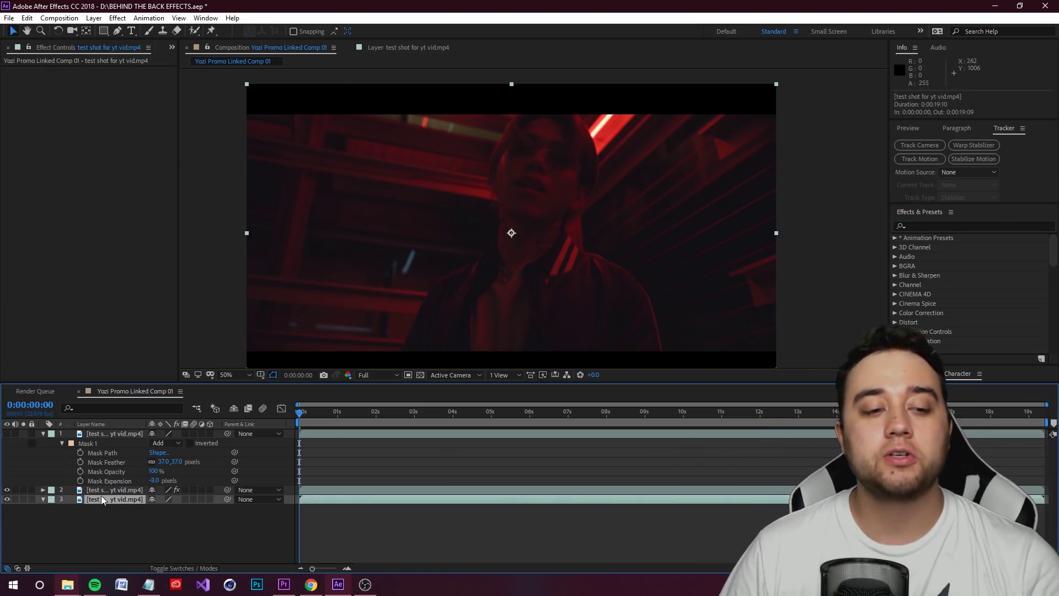
pyautogui.click(102, 490)
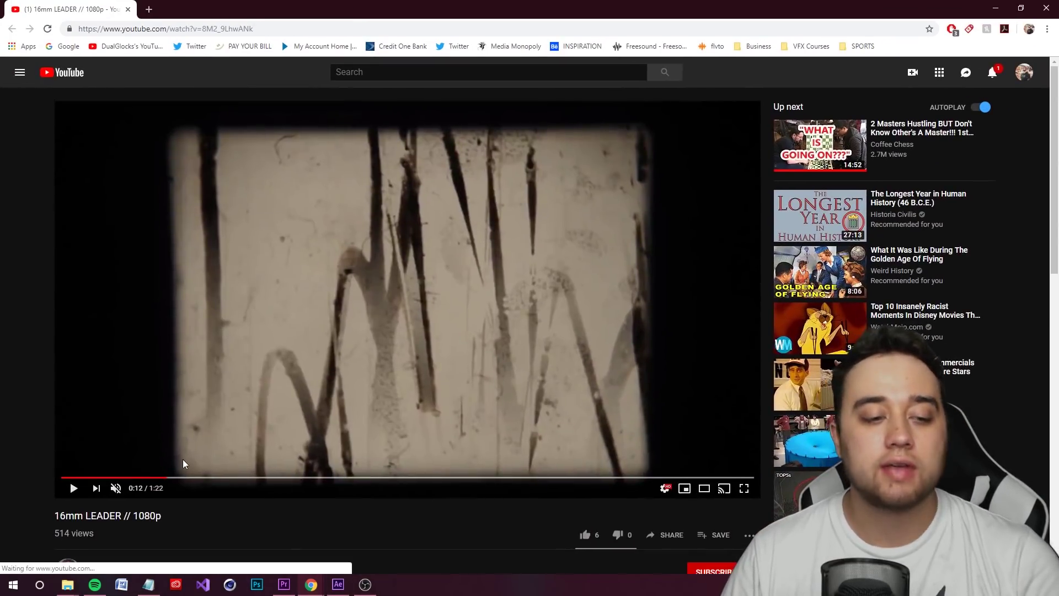
# Preview the 16mm LEADER, Super 8mm film leader and Film Clutter #1 overlay videos on YouTube in the browser
pyautogui.moveTo(184, 477); pyautogui.dragTo(364, 478)
pyautogui.click(472, 478)
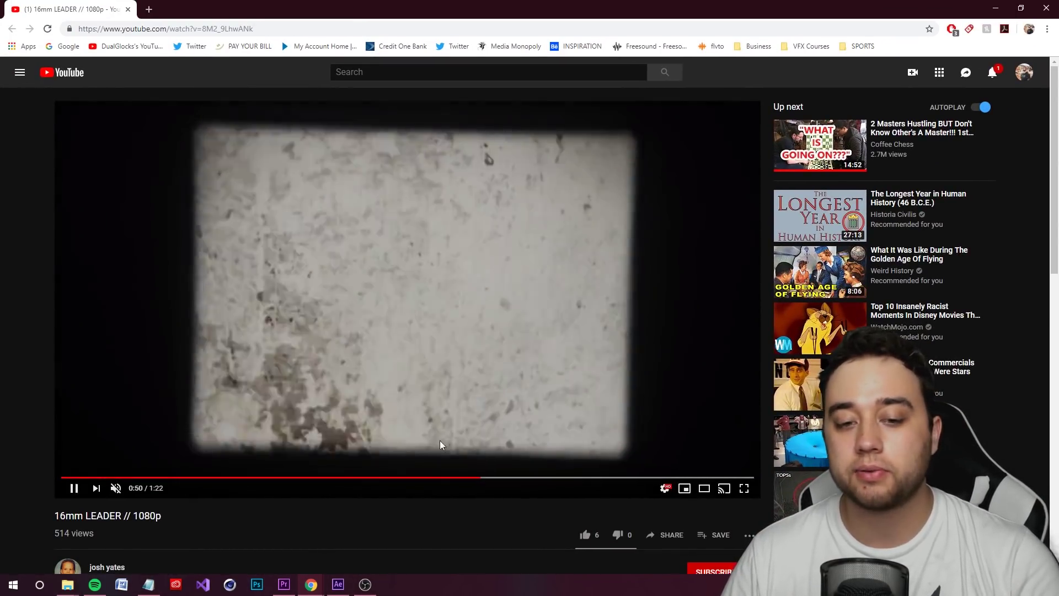
pyautogui.click(429, 479)
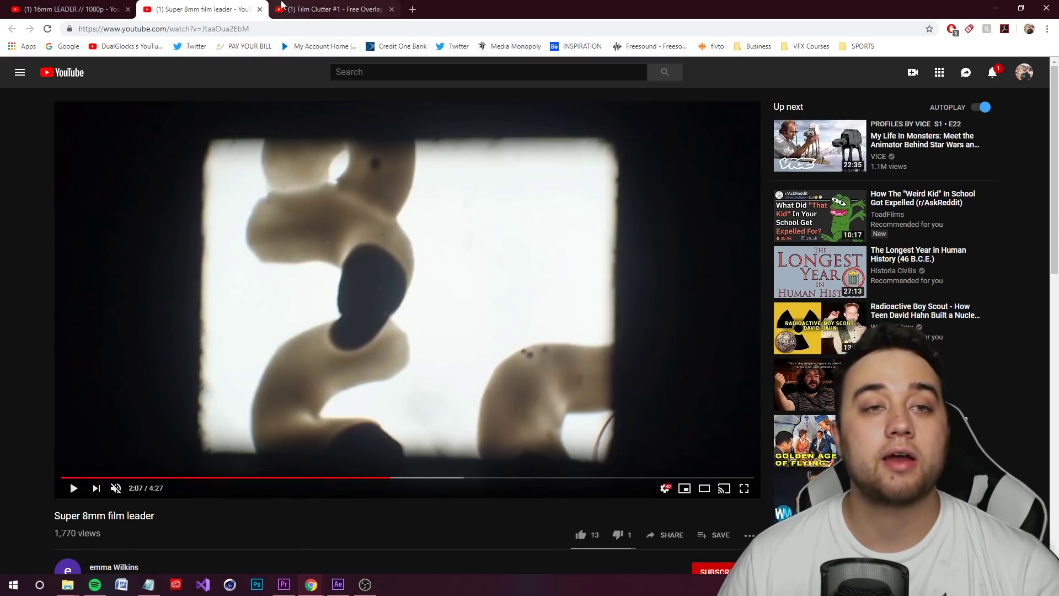
pyautogui.click(325, 9)
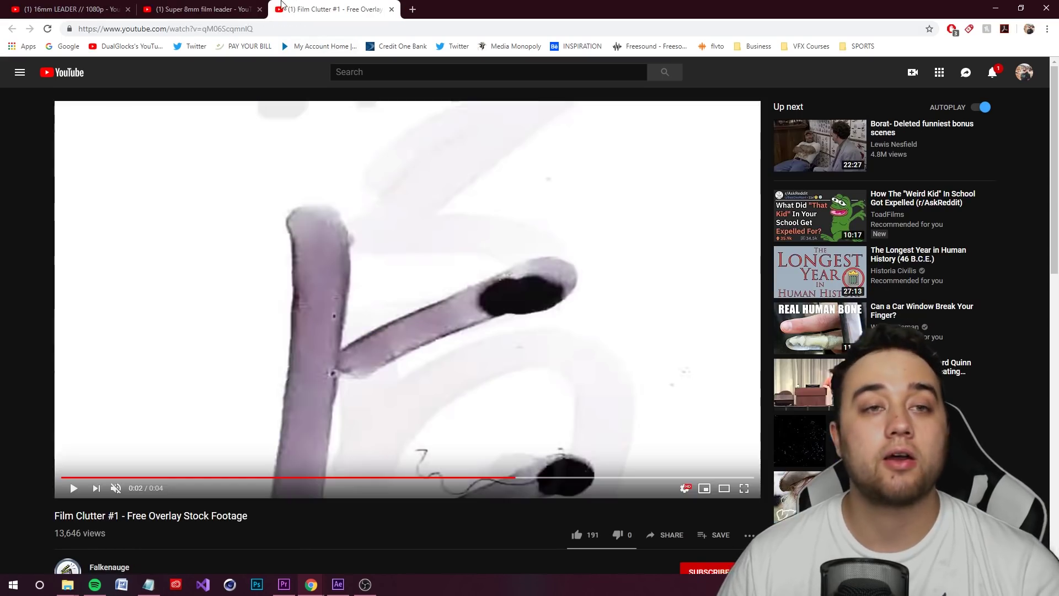
pyautogui.click(286, 477)
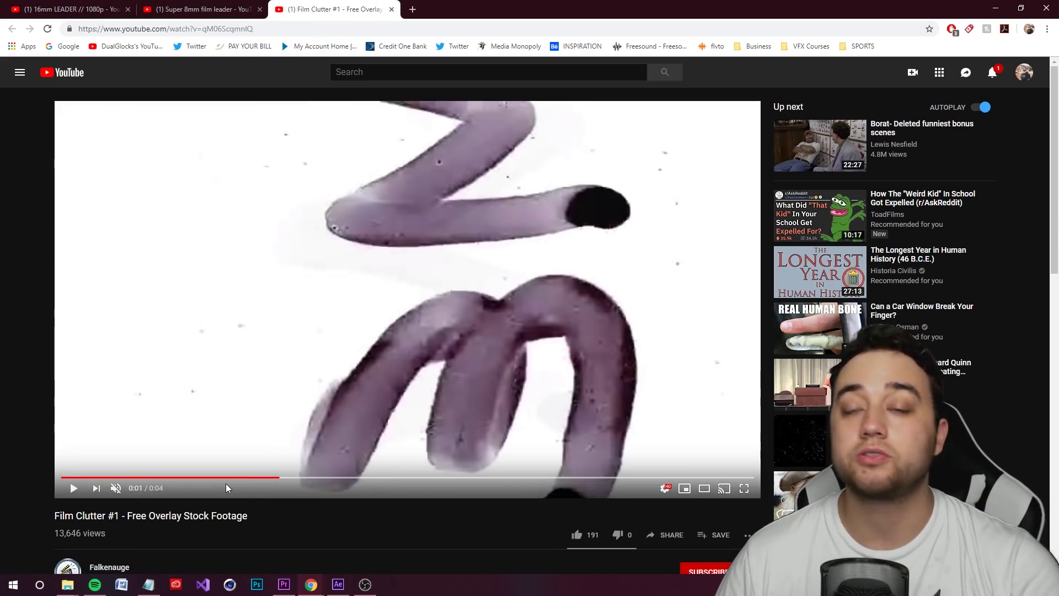
pyautogui.moveTo(216, 478); pyautogui.dragTo(317, 483)
pyautogui.click(231, 463)
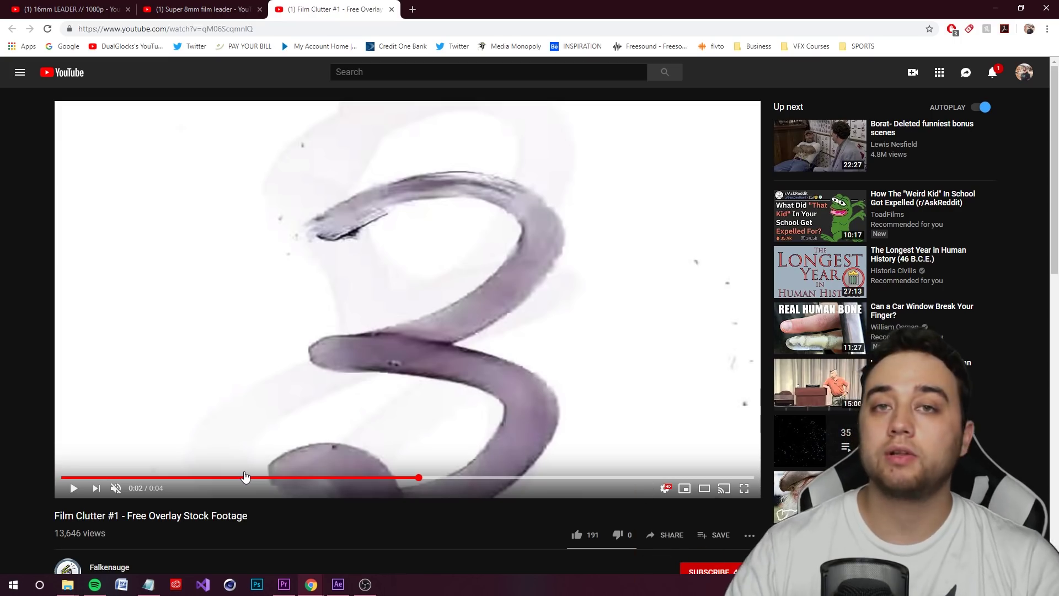
# Browse the Media Monopoly home page and its shop categories in a new browser tab, and return to the film leader videos
pyautogui.click(413, 9)
pyautogui.click(510, 47)
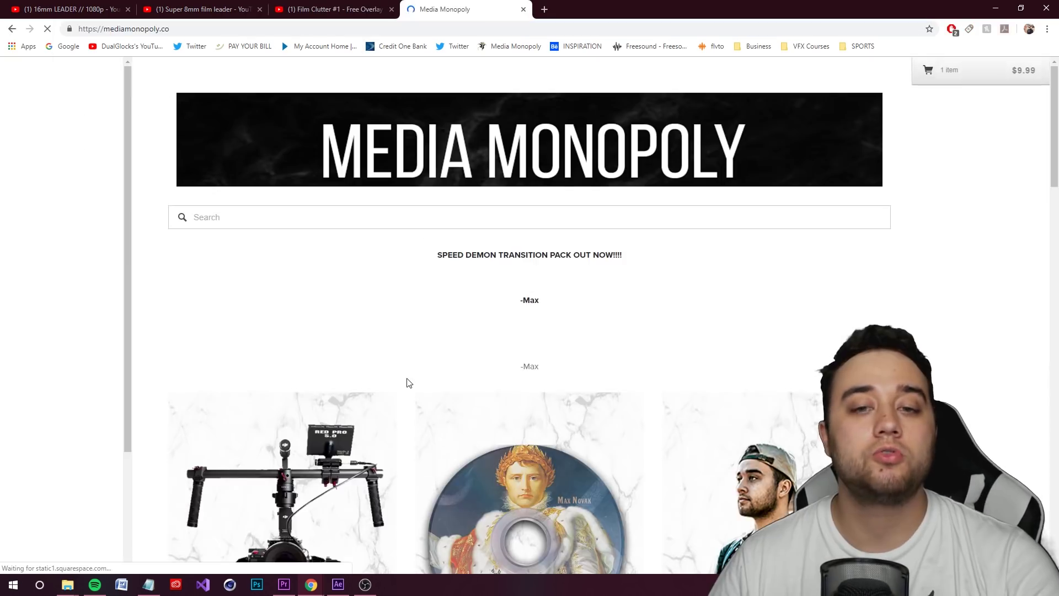
pyautogui.scroll(-10, 411, 364)
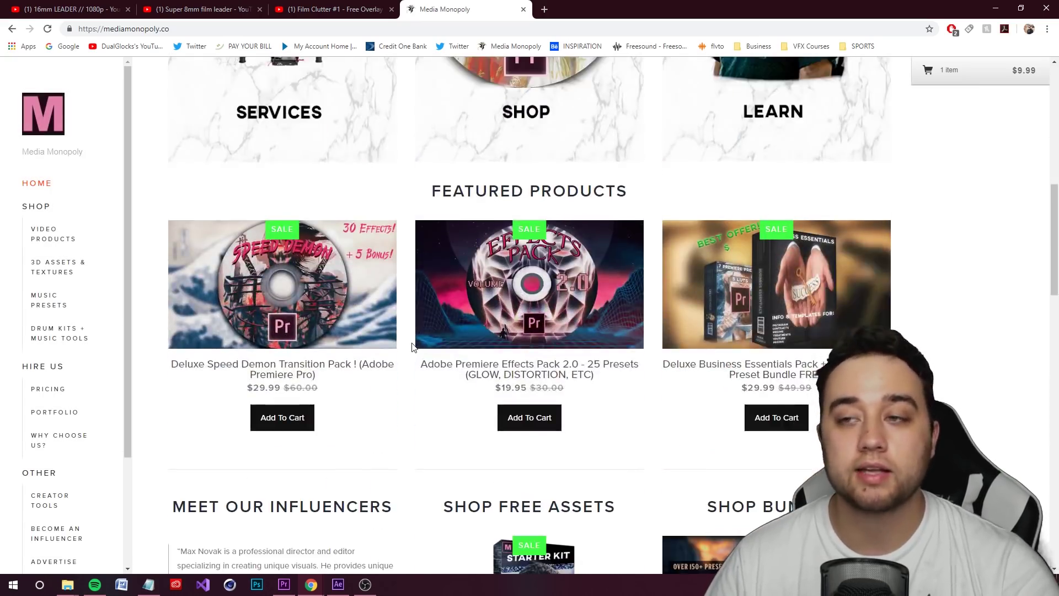
pyautogui.scroll(6, 413, 346)
pyautogui.scroll(-2, 436, 394)
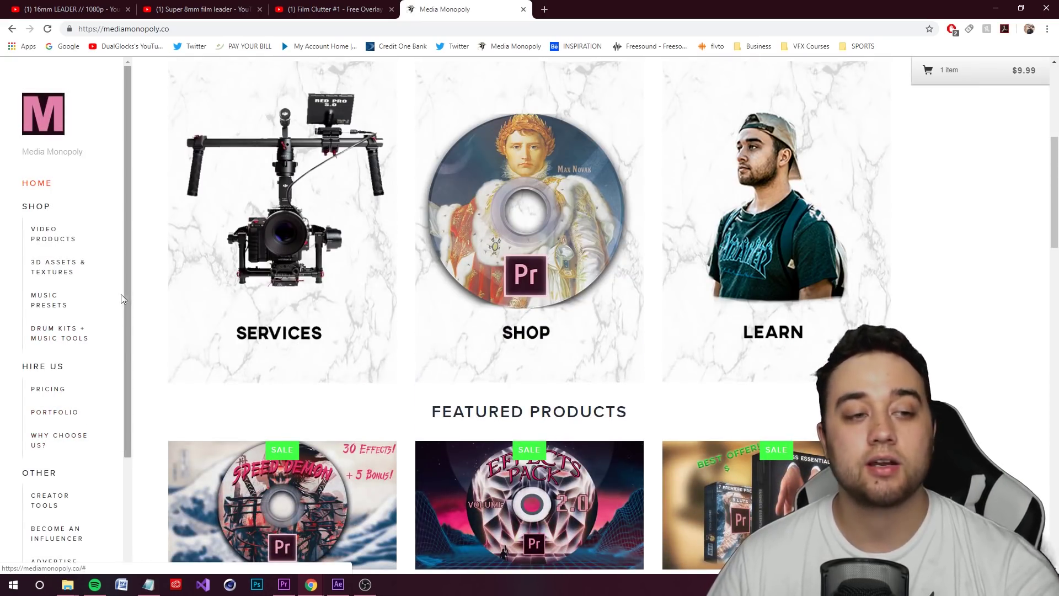
pyautogui.scroll(-3, 83, 387)
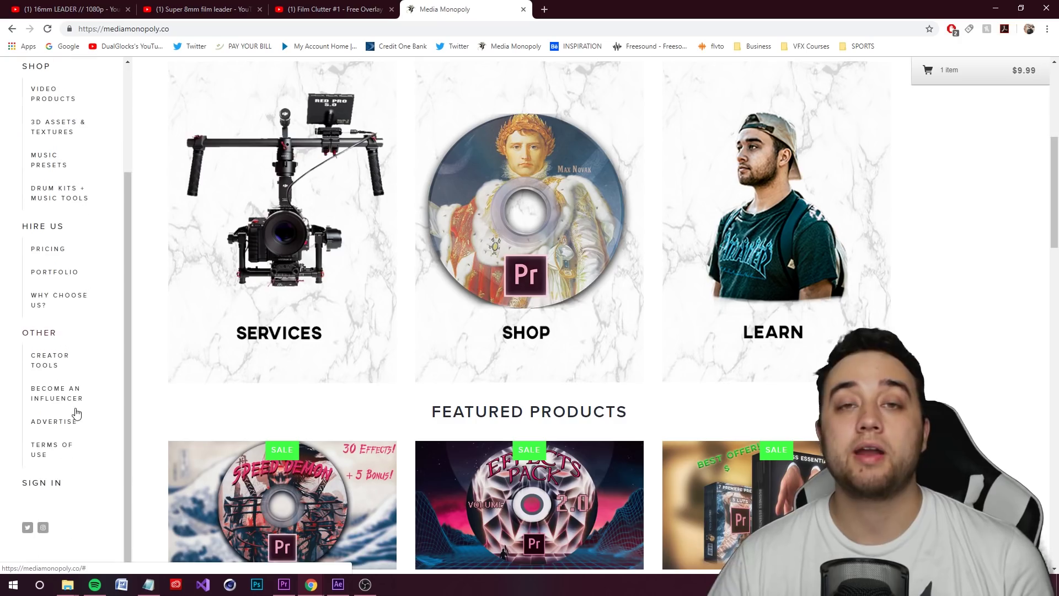
pyautogui.scroll(-3, 65, 446)
pyautogui.scroll(9, 480, 382)
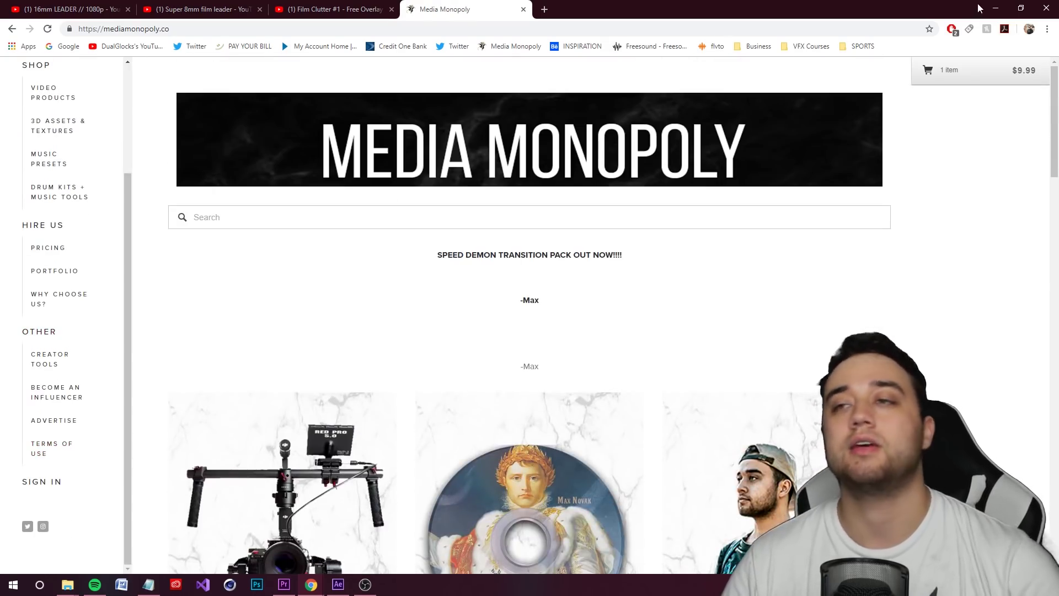
pyautogui.click(191, 14)
pyautogui.click(91, 11)
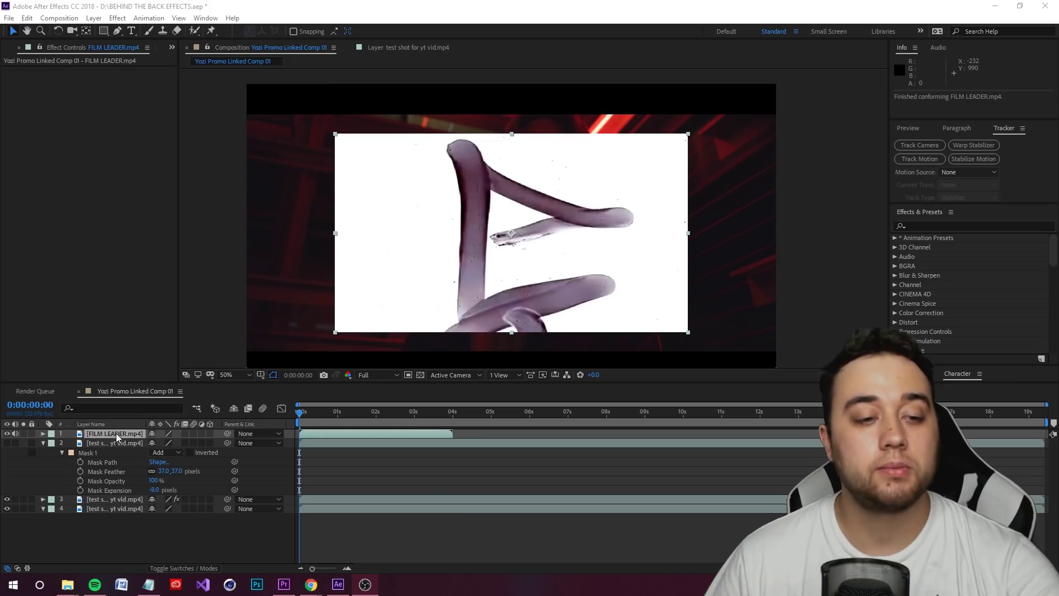
# Place the FILM LEADER.mp4 layer between the roto-brushed layer and the full test shot, and check the cutout by toggling its visibility
pyautogui.moveTo(119, 444)
pyautogui.mouseDown()
pyautogui.moveTo(146, 504)
pyautogui.moveTo(135, 500)
pyautogui.mouseUp()
pyautogui.click(121, 493)
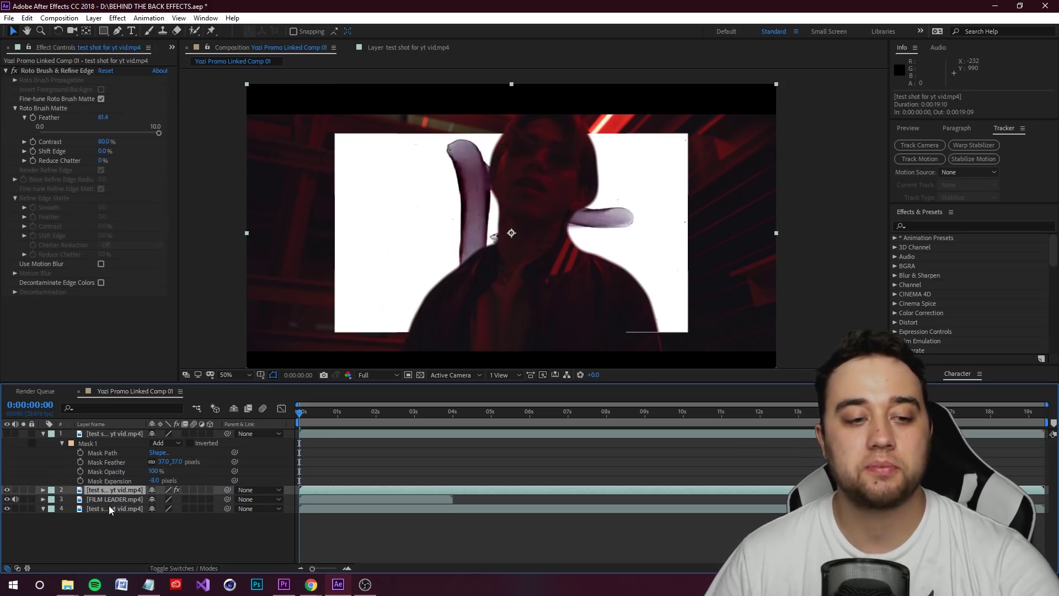
pyautogui.click(8, 490)
pyautogui.click(8, 490)
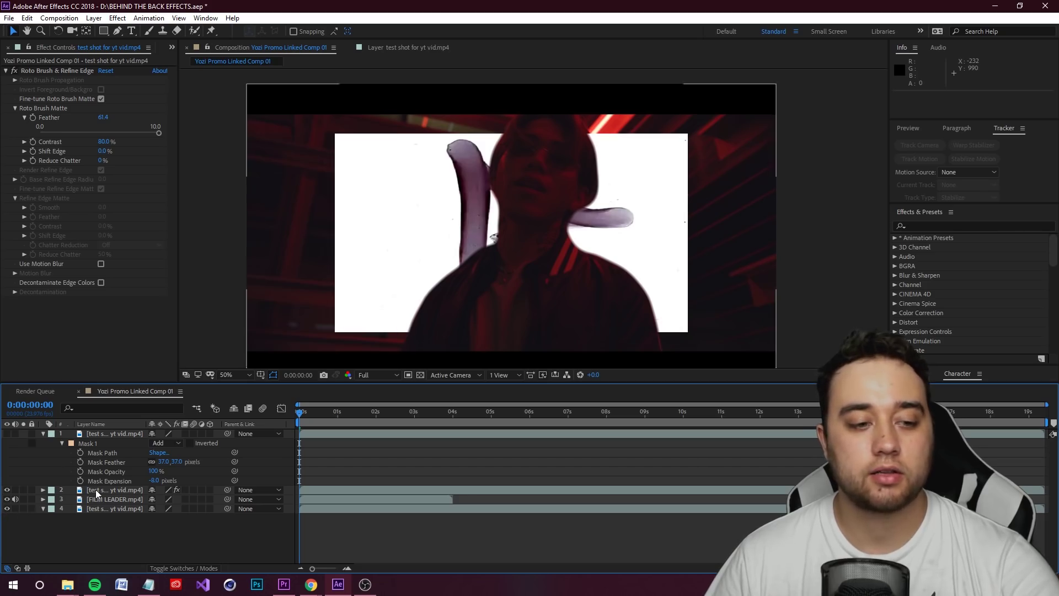
# Rename the roto-brushed test shot layer as subject mask
pyautogui.rightClick(97, 493)
pyautogui.click(126, 490)
pyautogui.write('subject mask')
pyautogui.press('Return')
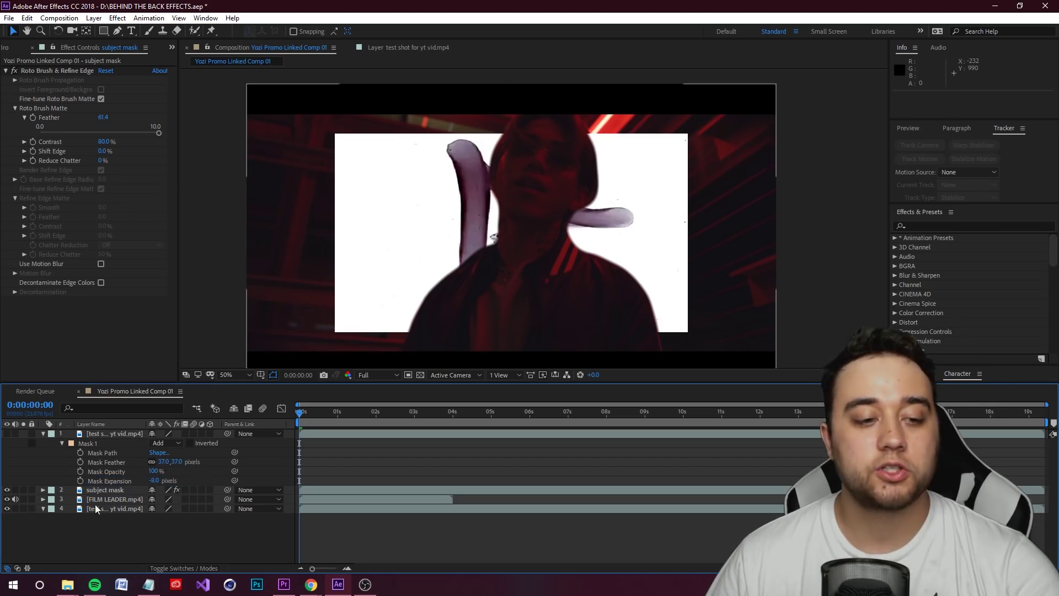
# Scale the FILM LEADER.mp4 layer to fill the whole composition with Fit to Comp
pyautogui.click(114, 505)
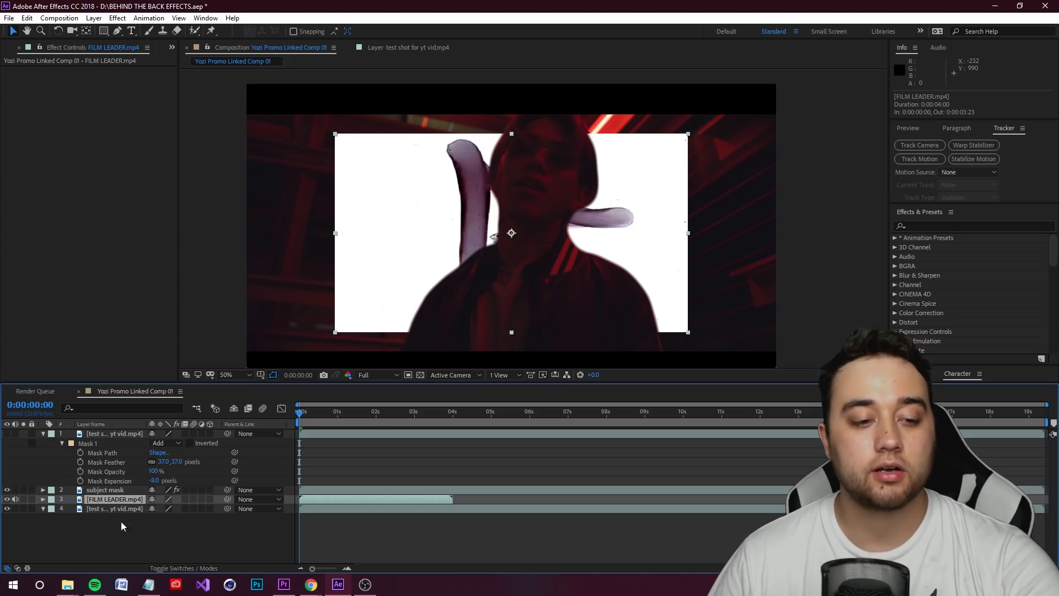
pyautogui.rightClick(101, 501)
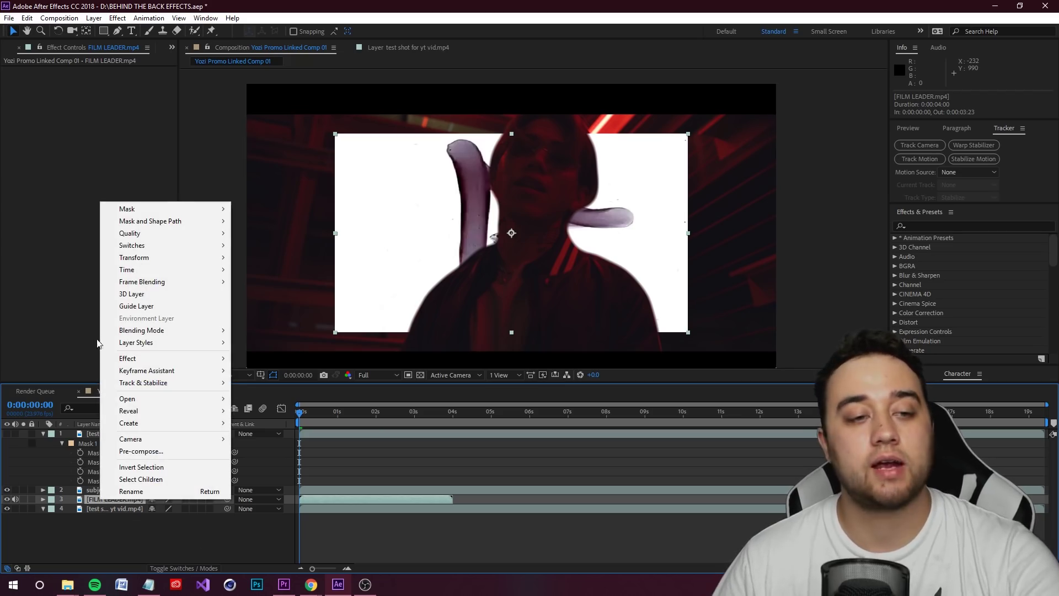
pyautogui.moveTo(172, 257)
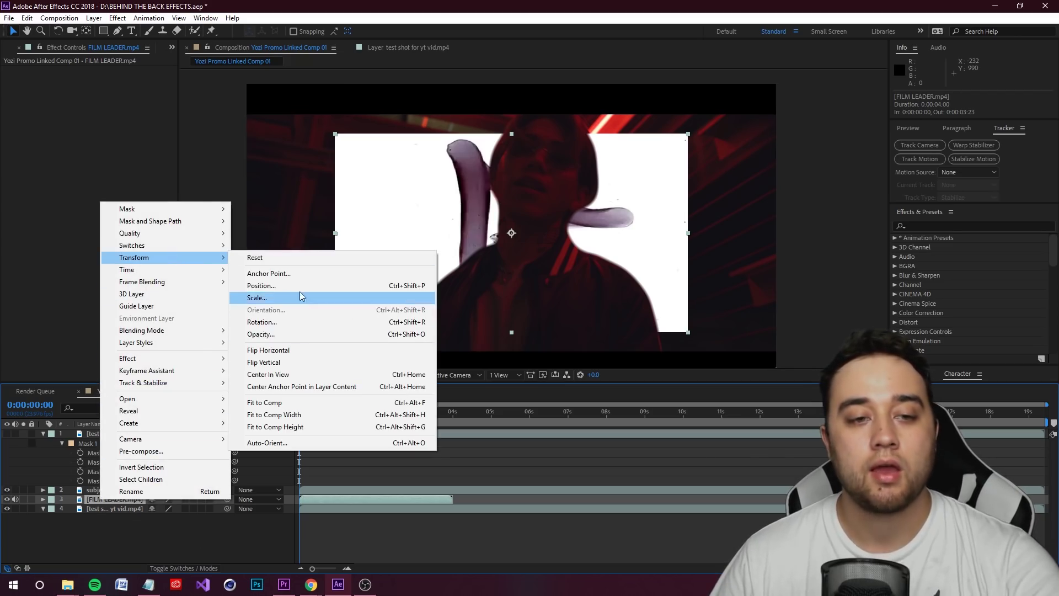
pyautogui.click(293, 402)
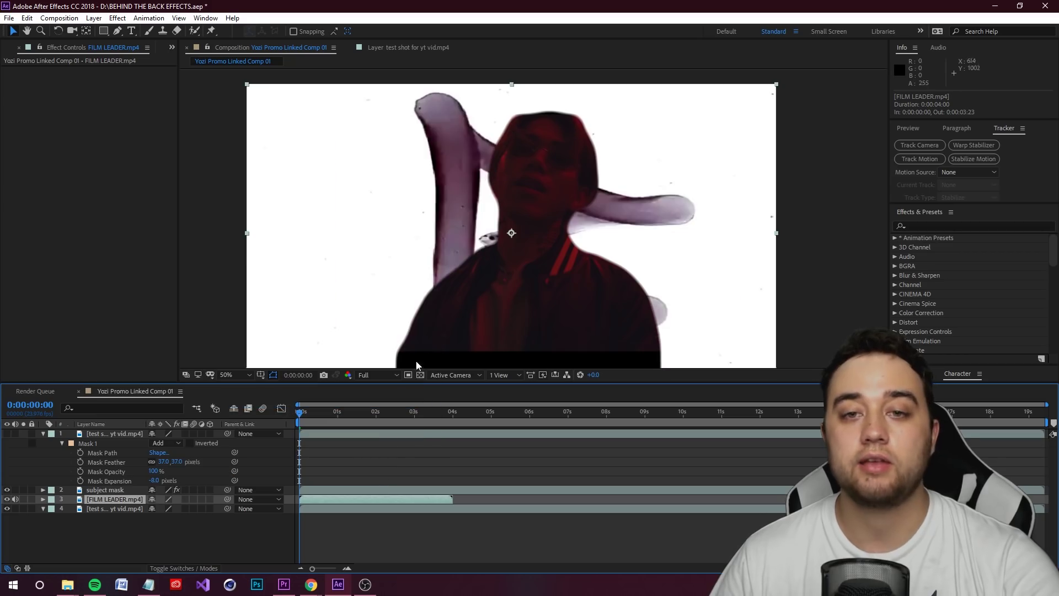
pyautogui.press(',')
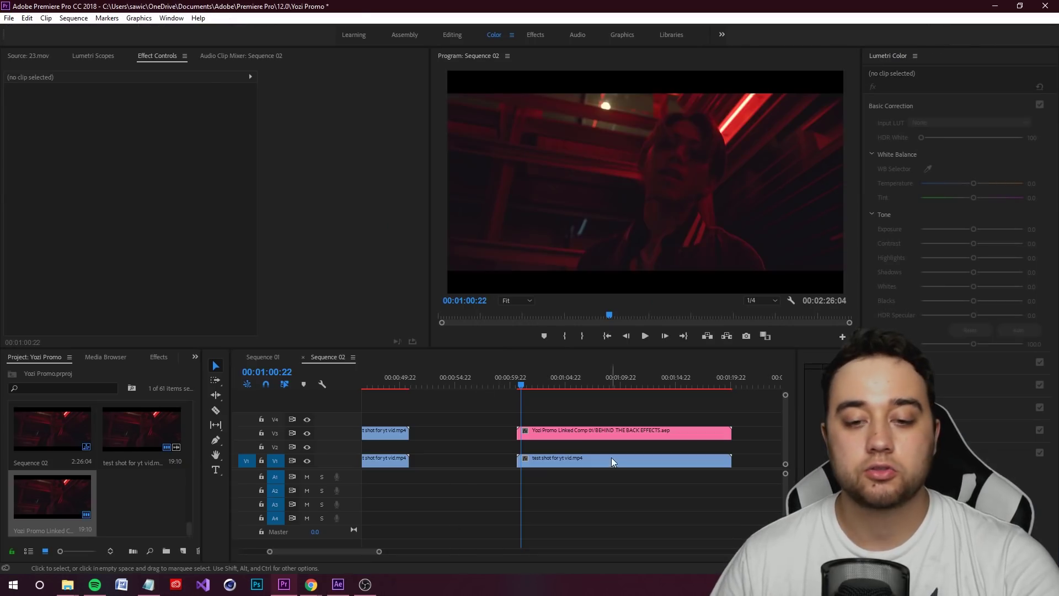
# Switch to After Effects, display the blending mode controls, and set the FILM LEADER.mp4 layer's mode to Overlay after trying Screen
pyautogui.rightClick(585, 459)
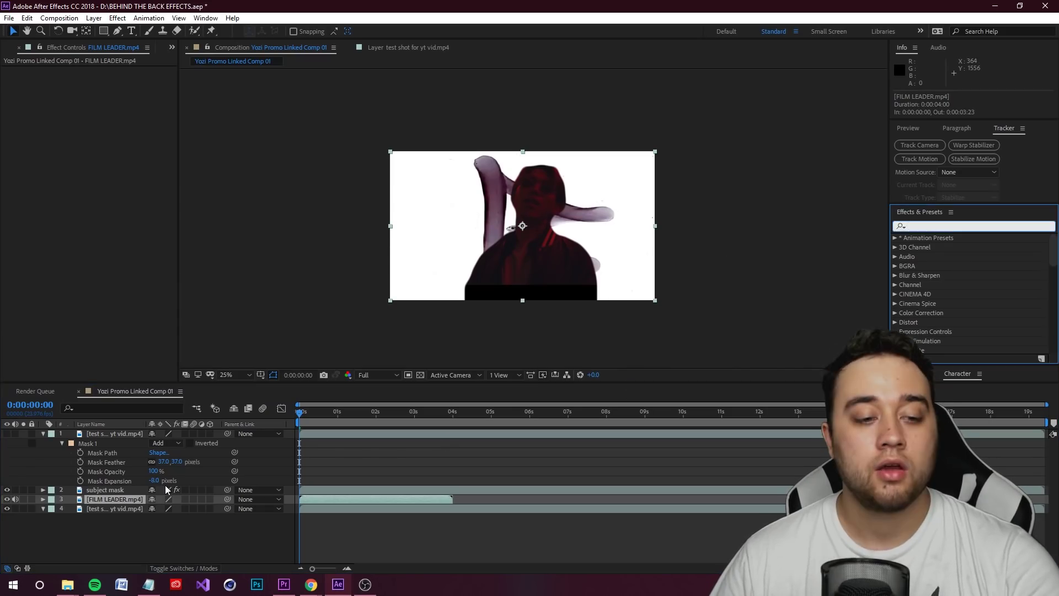
pyautogui.click(182, 569)
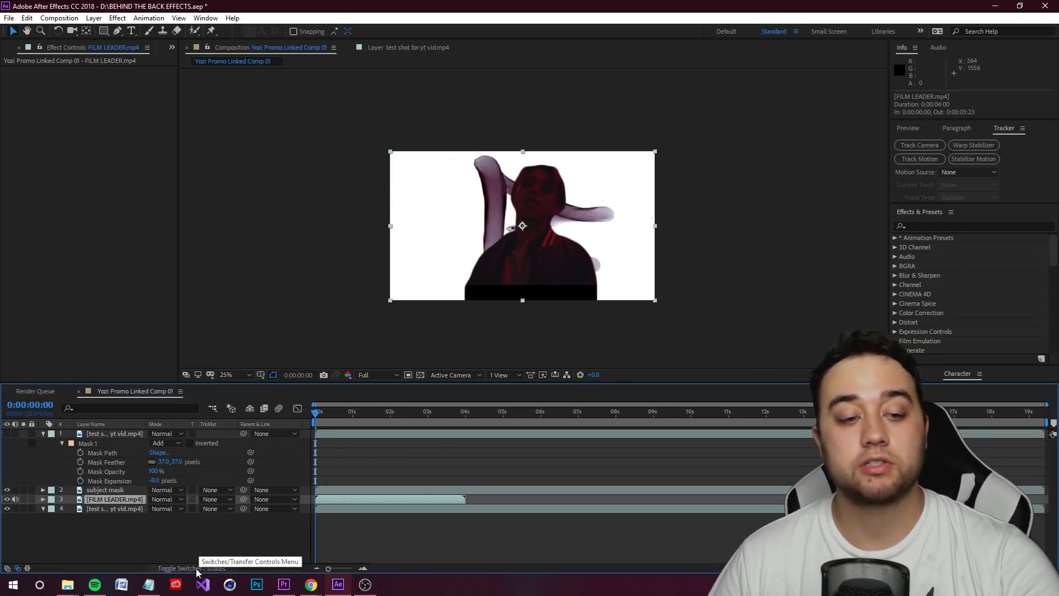
pyautogui.click(170, 500)
pyautogui.click(165, 153)
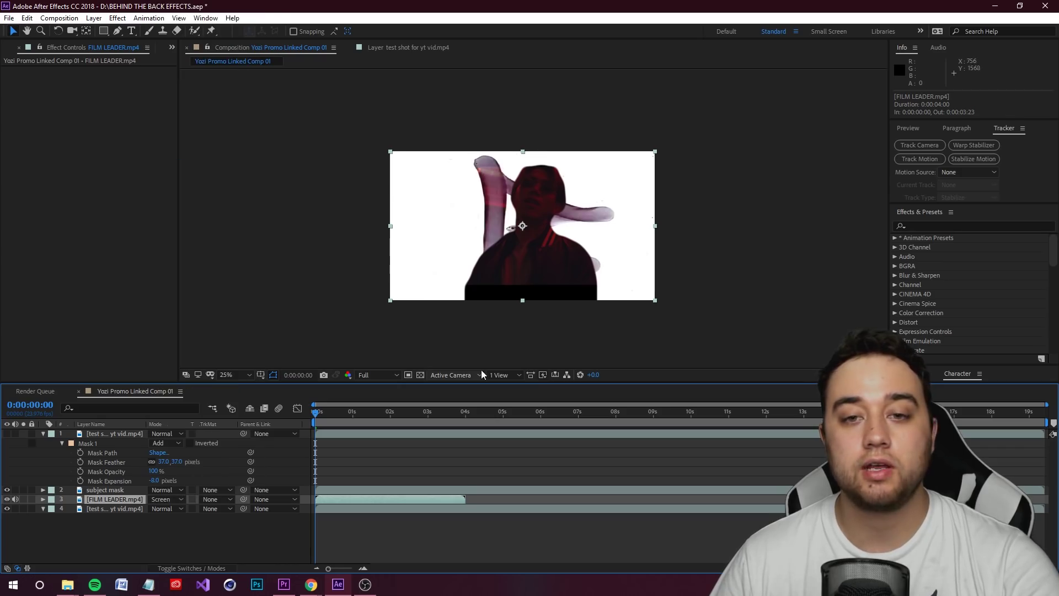
pyautogui.click(168, 499)
pyautogui.click(226, 217)
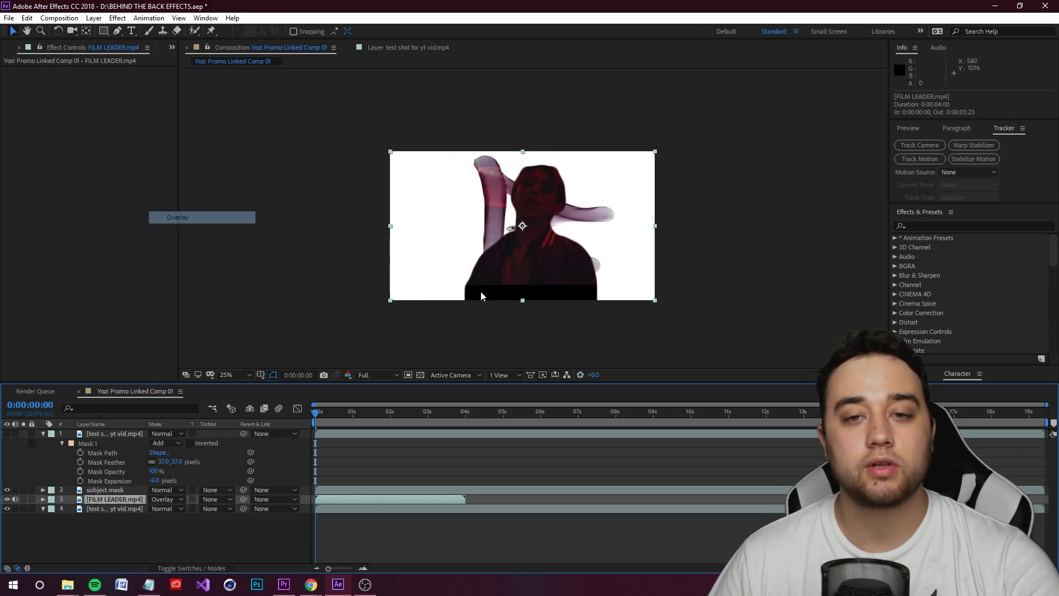
pyautogui.scroll(2, 504, 232)
pyautogui.scroll(-2, 504, 232)
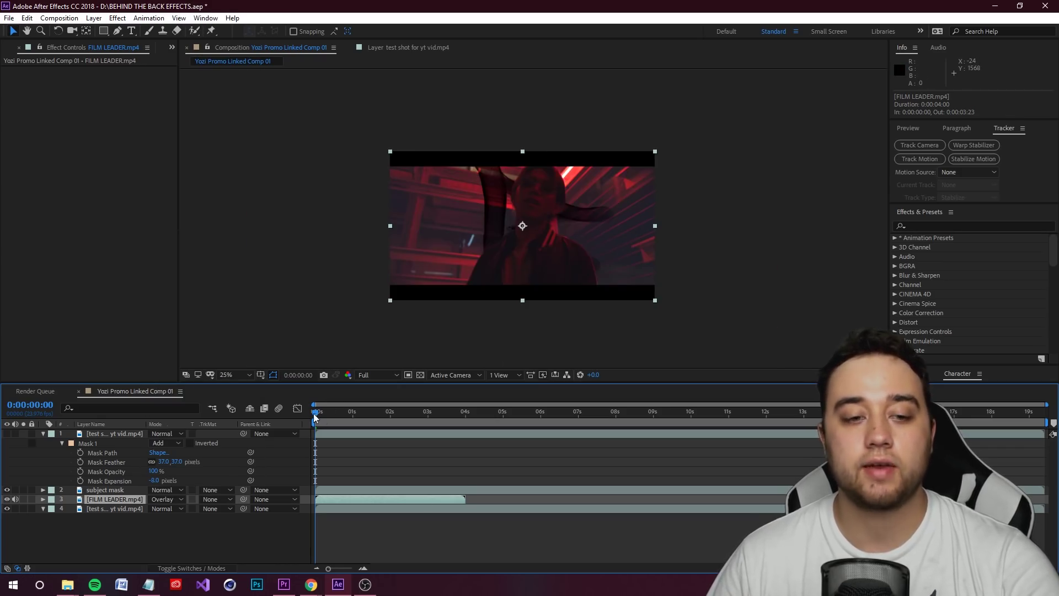
pyautogui.moveTo(319, 415)
pyautogui.mouseDown()
pyautogui.moveTo(342, 415)
pyautogui.moveTo(317, 415)
pyautogui.mouseUp()
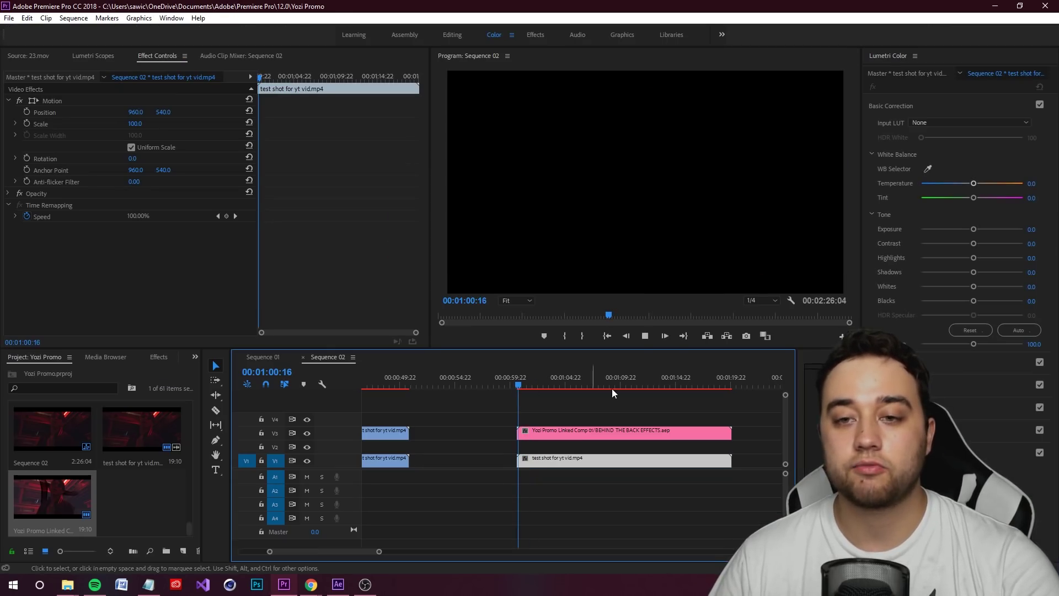
# Switch to Premiere Pro and replay the opening of the linked composition several times to review the film leader behind the performer
pyautogui.press('space')
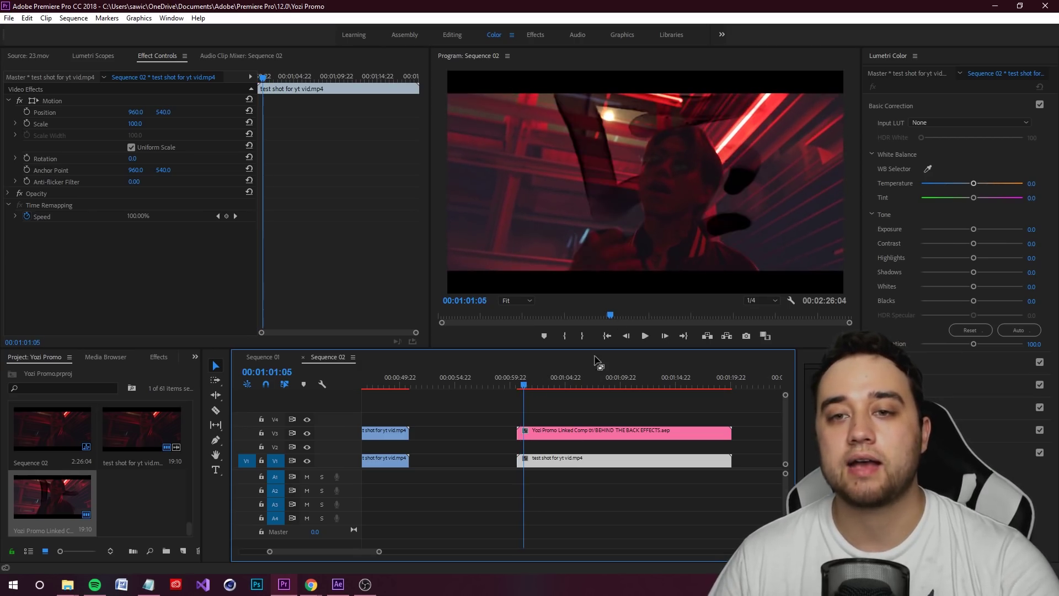
pyautogui.press('space')
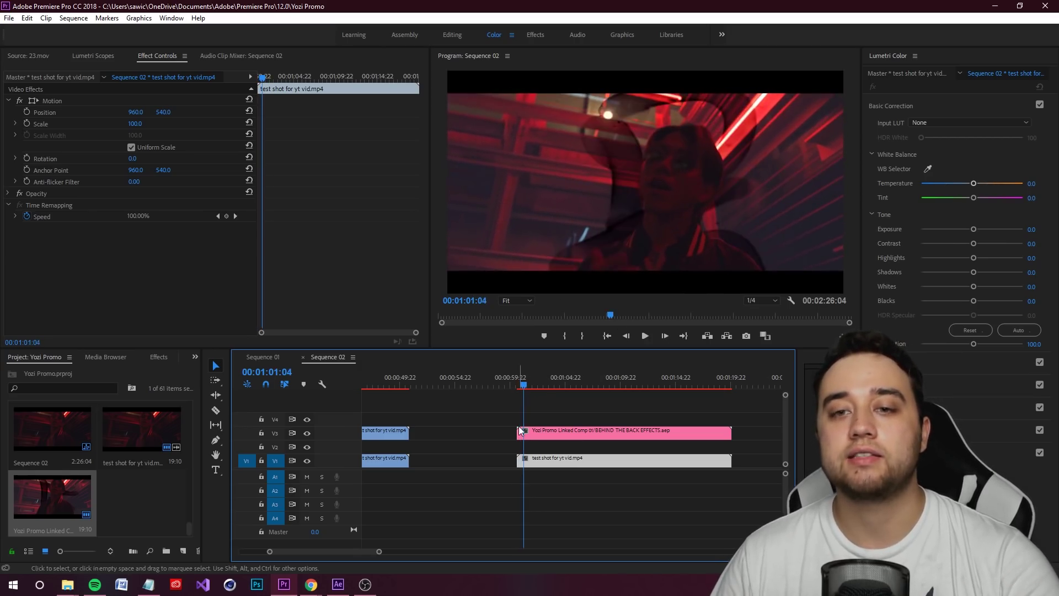
pyautogui.click(522, 387)
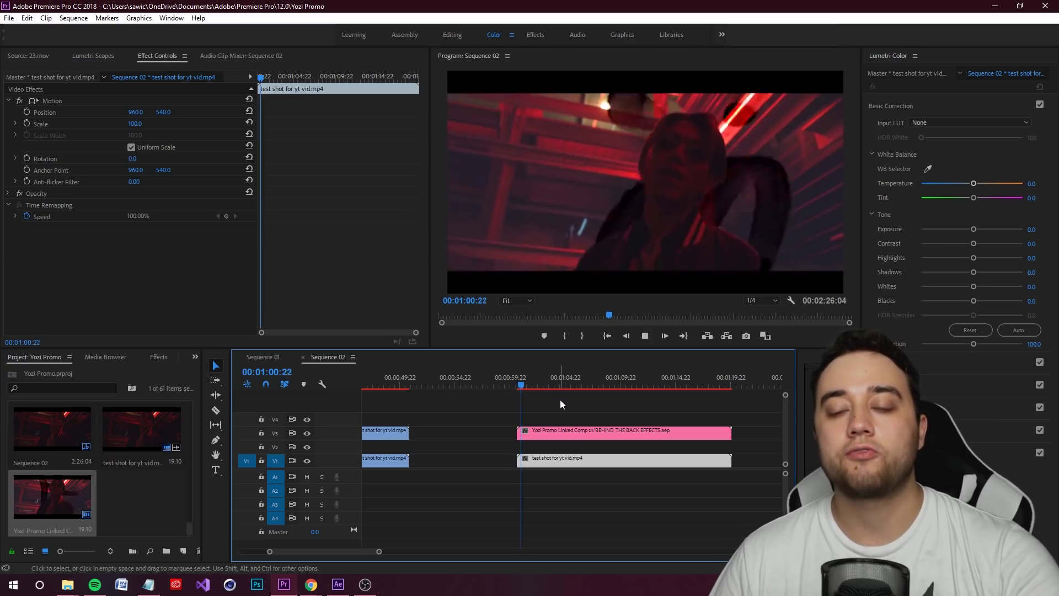
pyautogui.click(521, 386)
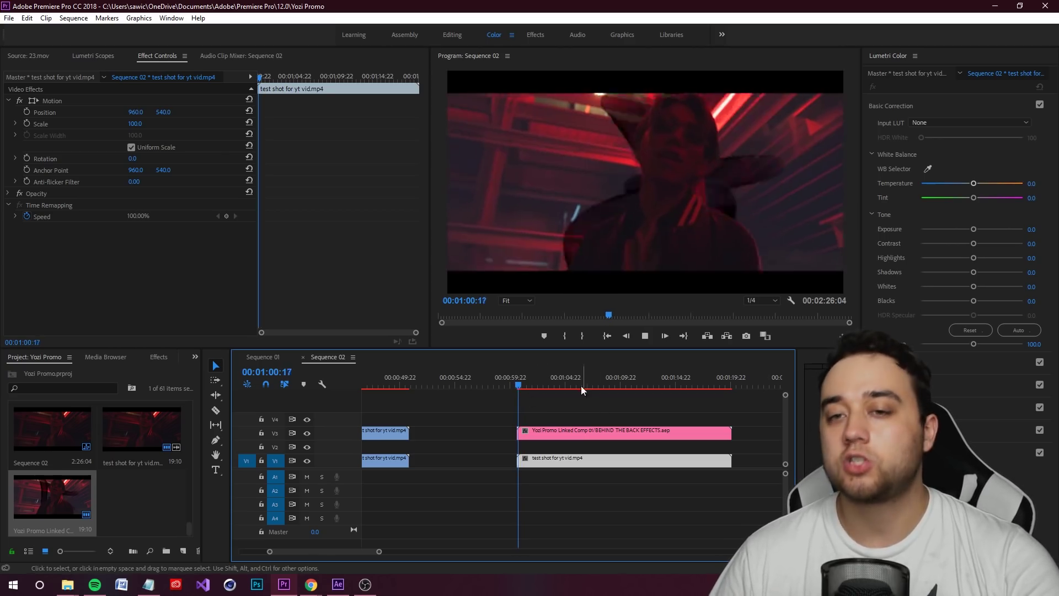
pyautogui.click(523, 387)
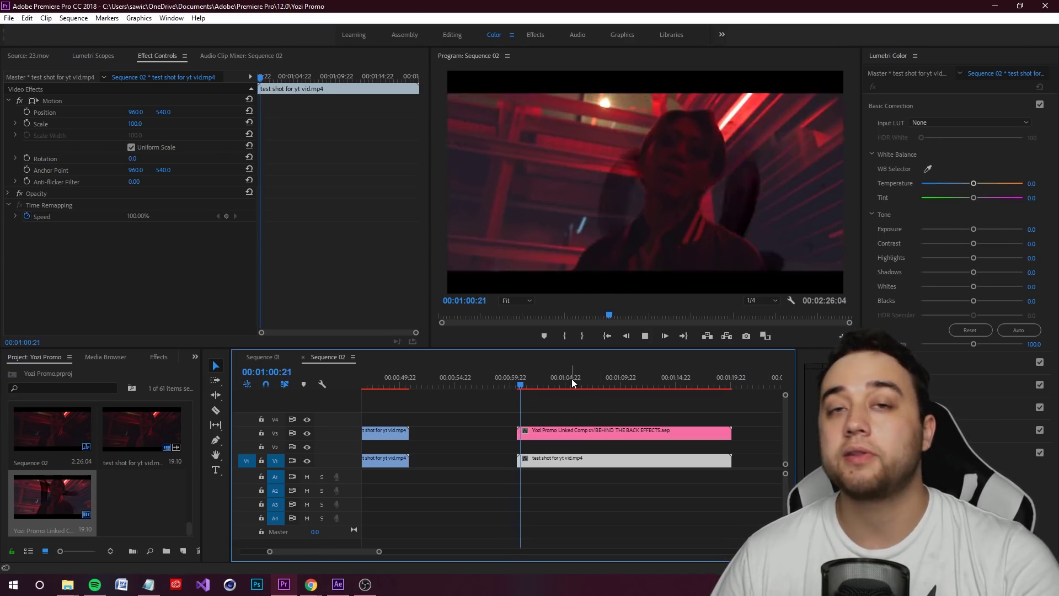
pyautogui.press('space')
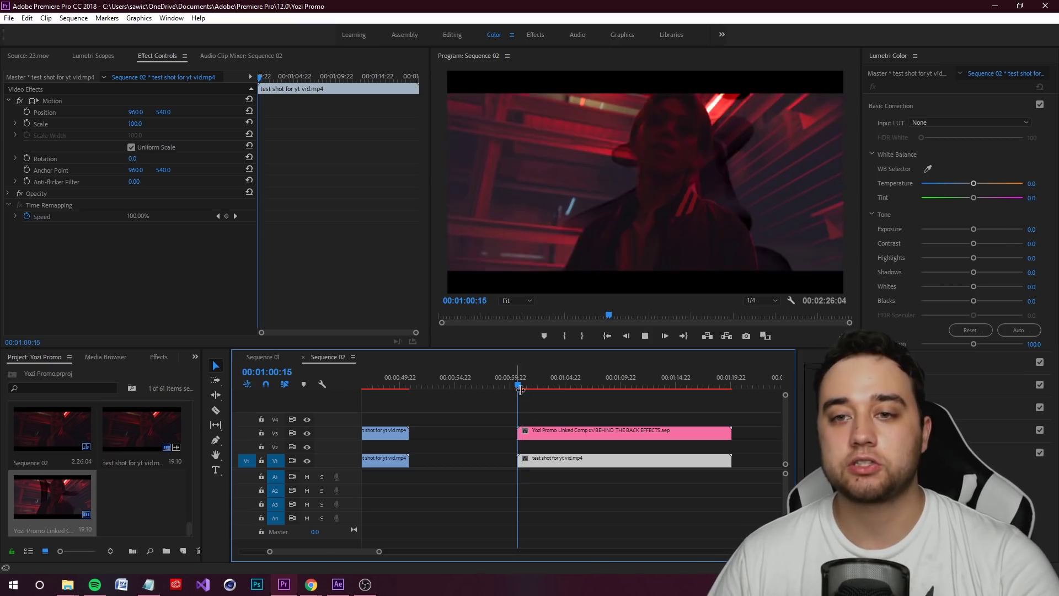
pyautogui.click(509, 387)
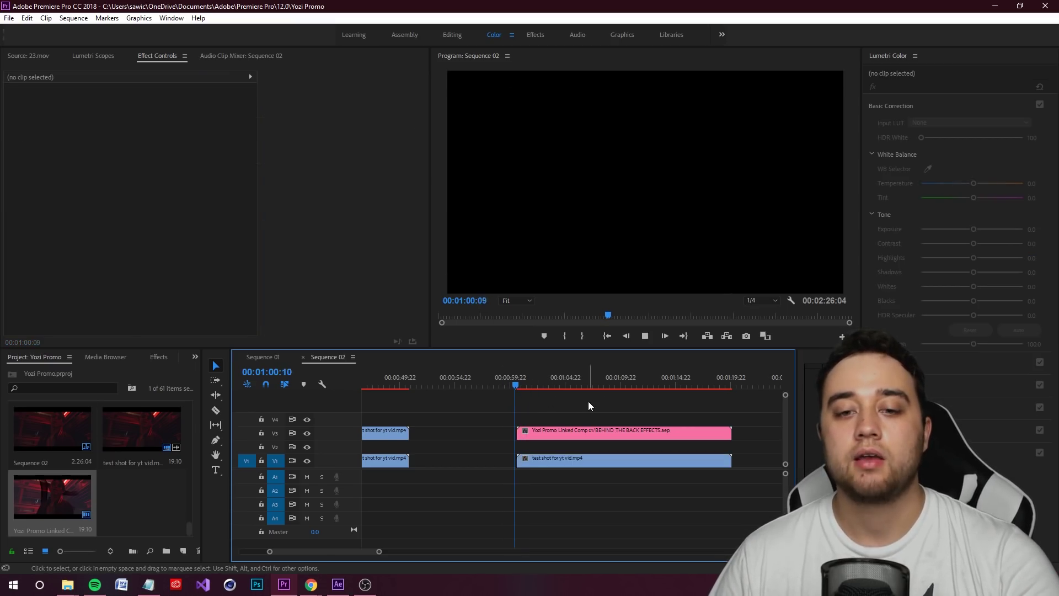
# Apply the default transition to both ends of the test shot clip under the linked composition, and save the project
pyautogui.hotkey('ctrl', 'd')
pyautogui.hotkey('ctrl', 's')
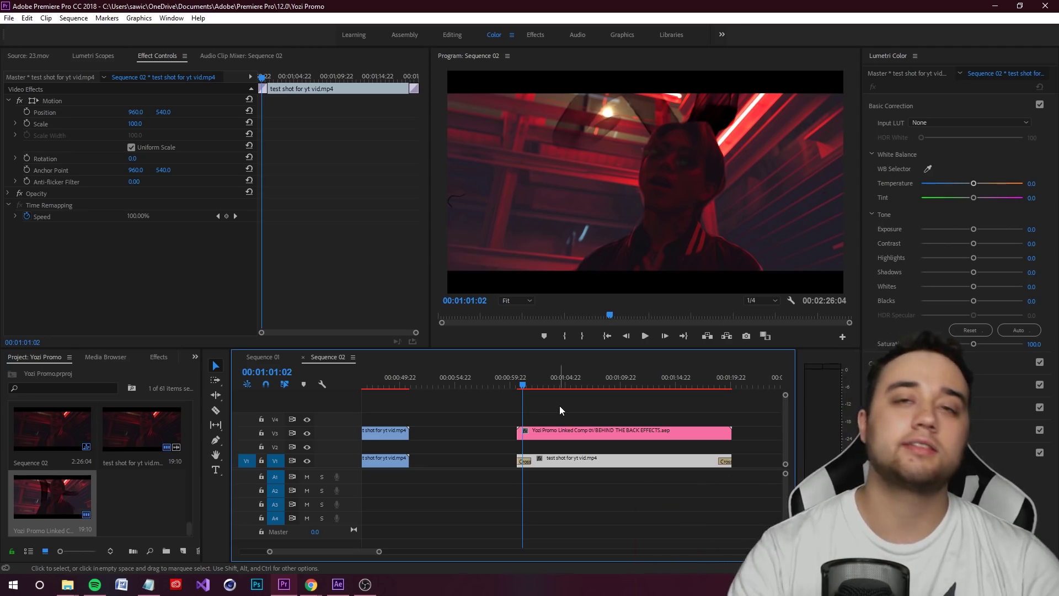
pyautogui.click(513, 384)
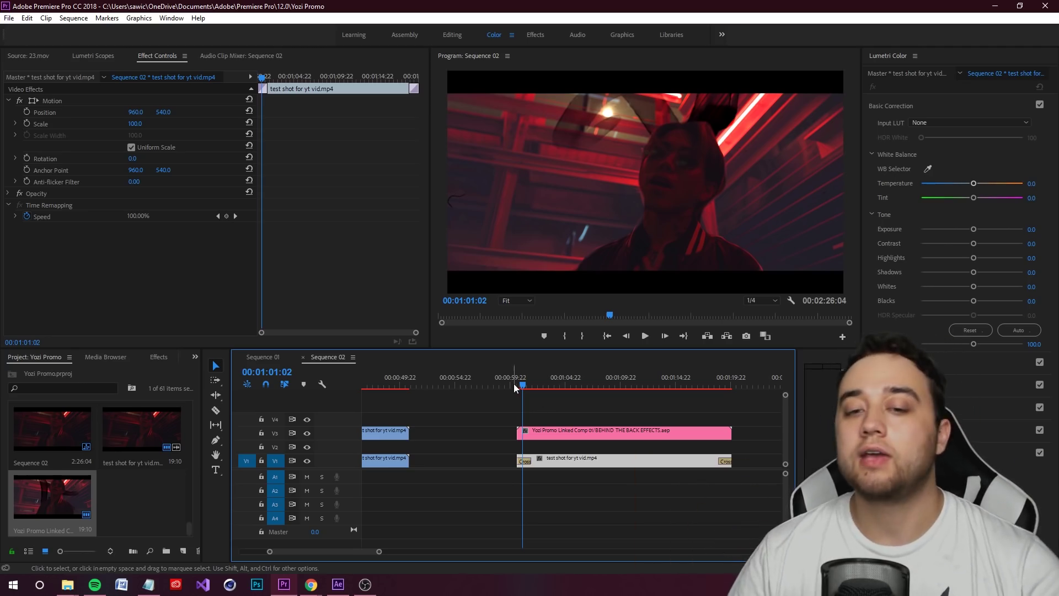
pyautogui.press('space')
pyautogui.press('space')
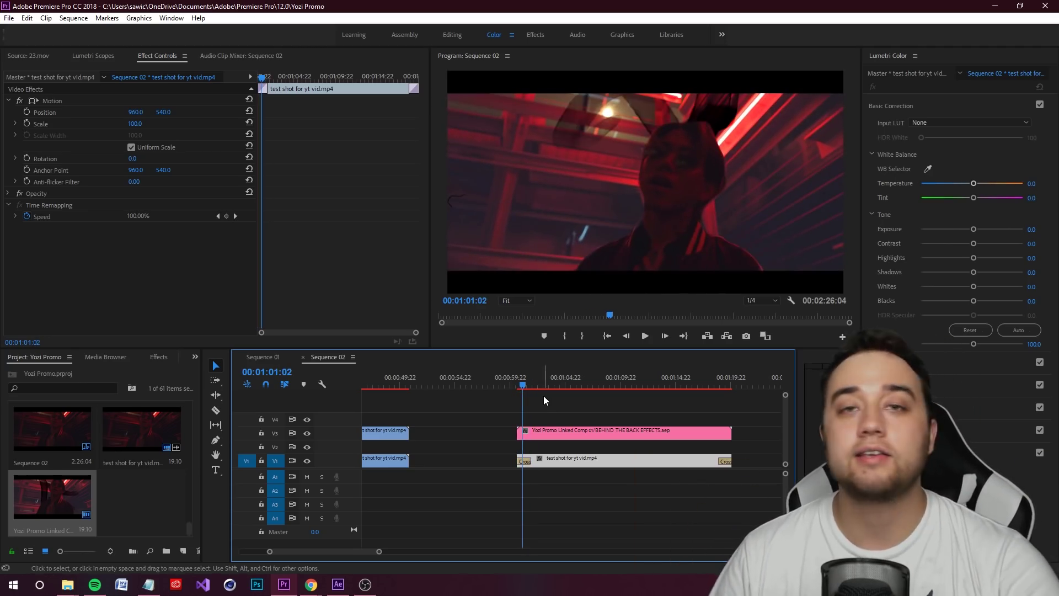
pyautogui.click(574, 422)
pyautogui.hotkey('ctrl', 's')
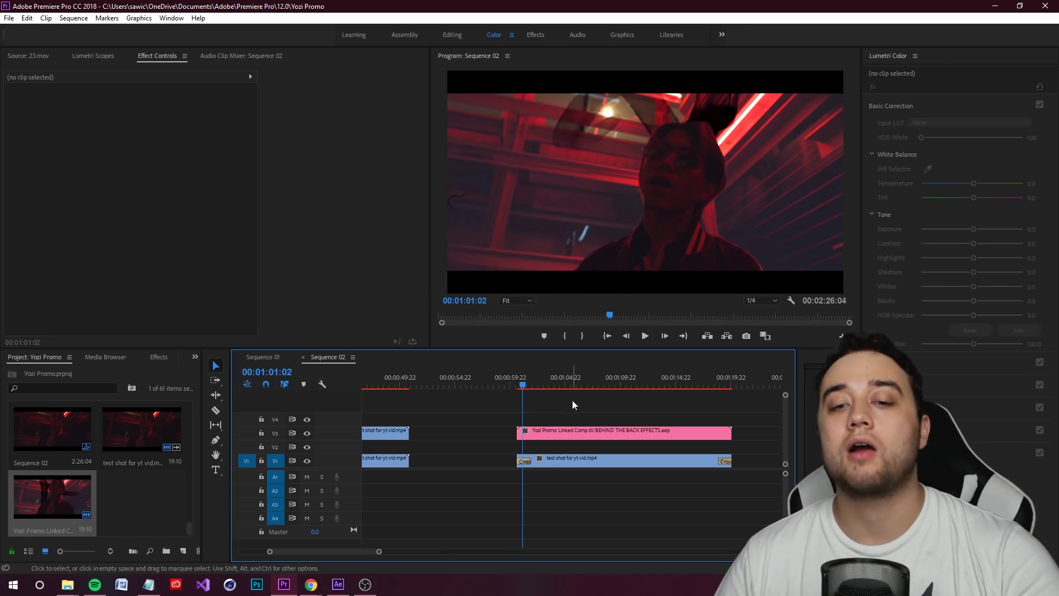
# Go to the next test shot clip in Sequence 02 and preview its beginning, around 00:01:33
pyautogui.scroll(-6, 565, 403)
pyautogui.moveTo(460, 385); pyautogui.dragTo(510, 397)
pyautogui.hotkey('ctrl', 's')
pyautogui.press('space')
pyautogui.scroll(4, 531, 409)
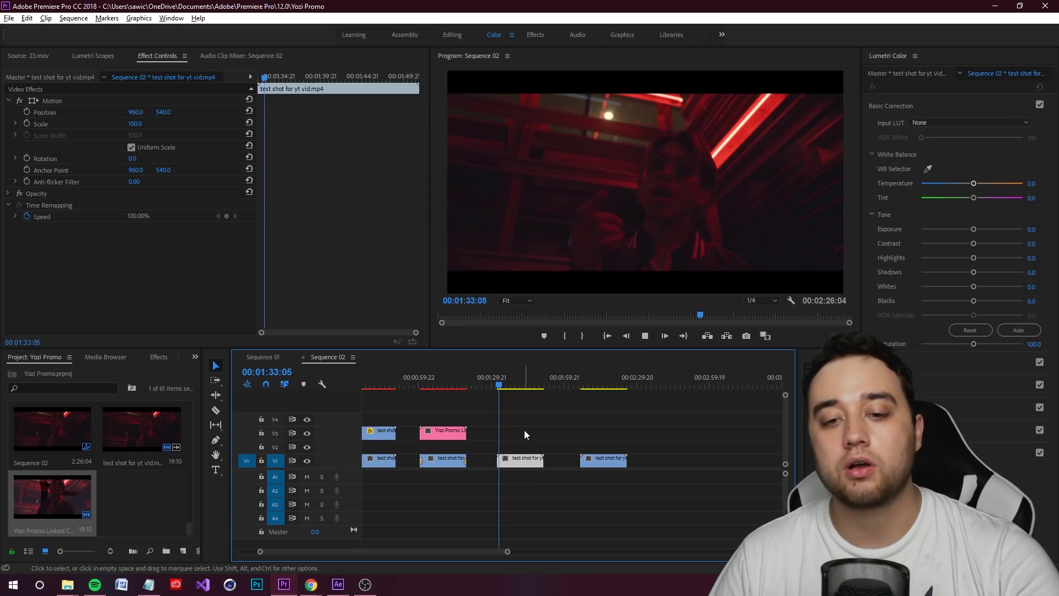
pyautogui.press('space')
pyautogui.click(527, 431)
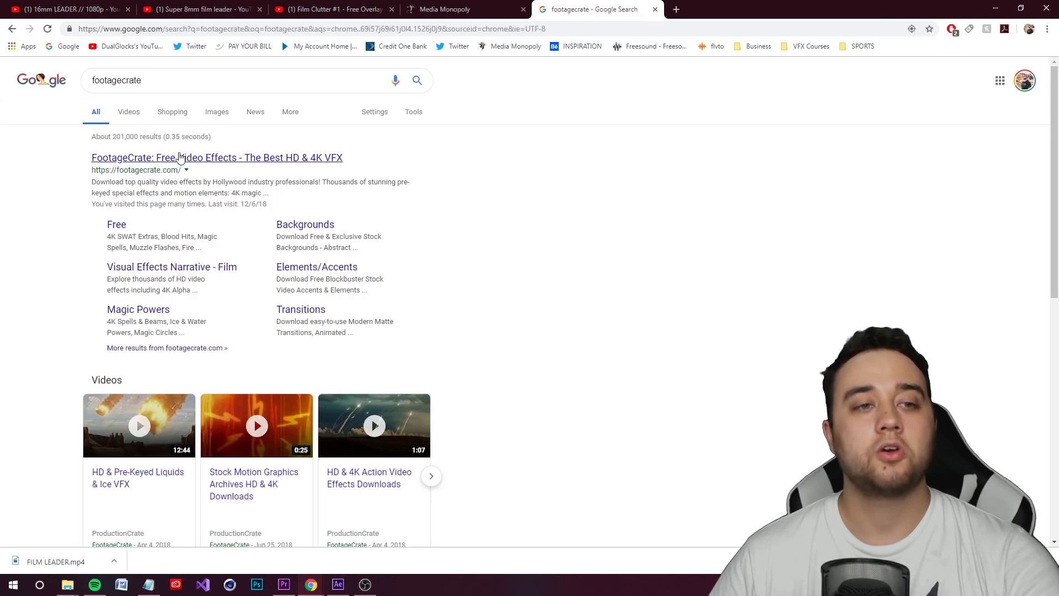
# Open the FootageCrate site in the browser from the search results and browse its VFX categories, scripts and tutorials
pyautogui.click(188, 159)
pyautogui.scroll(-6, 148, 398)
pyautogui.scroll(1, 145, 390)
pyautogui.scroll(2, 149, 389)
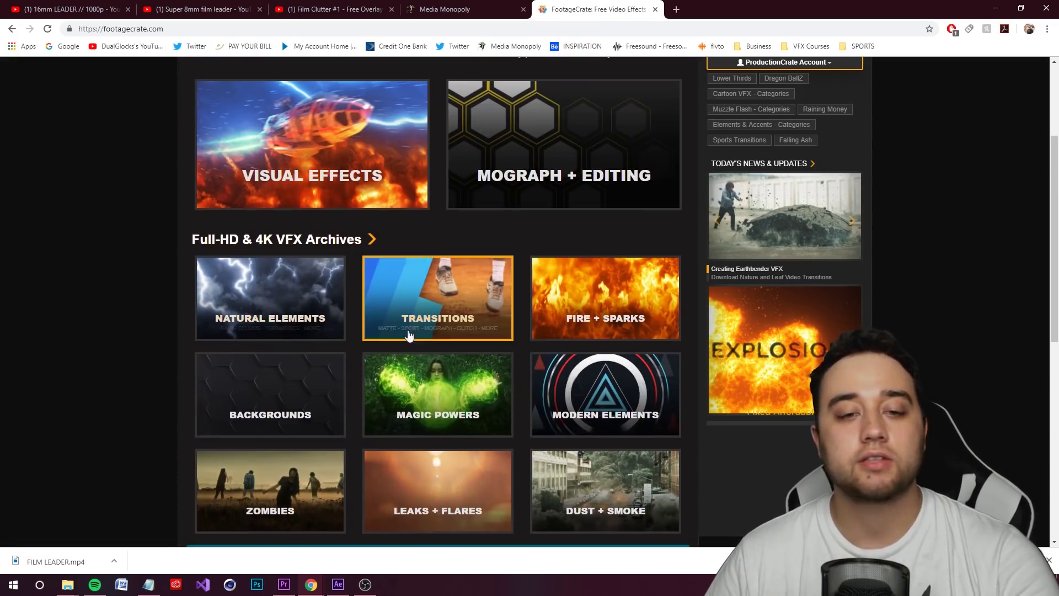
pyautogui.scroll(-3, 160, 436)
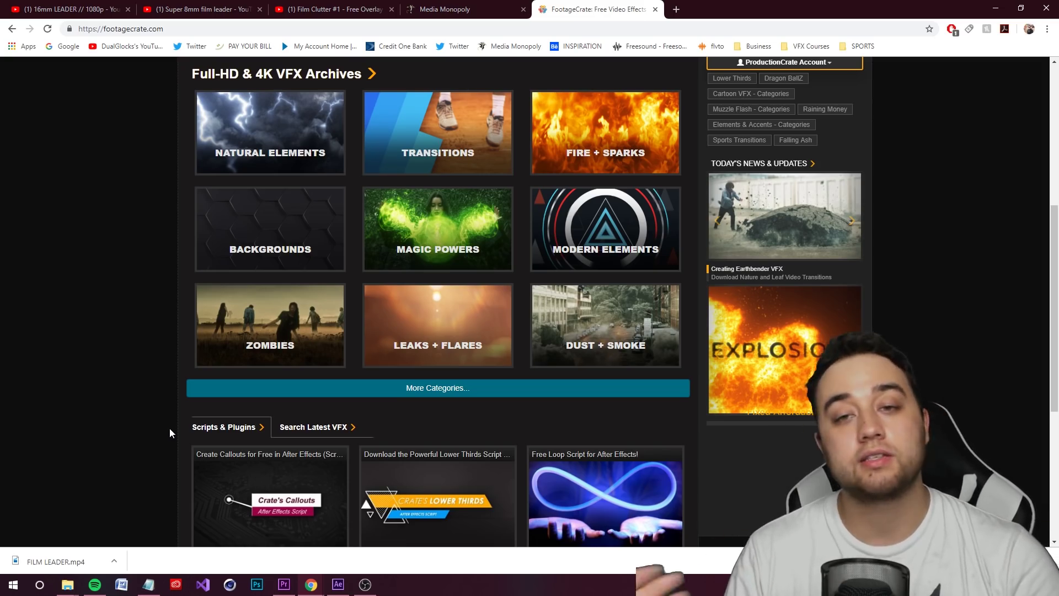
pyautogui.scroll(-3, 182, 398)
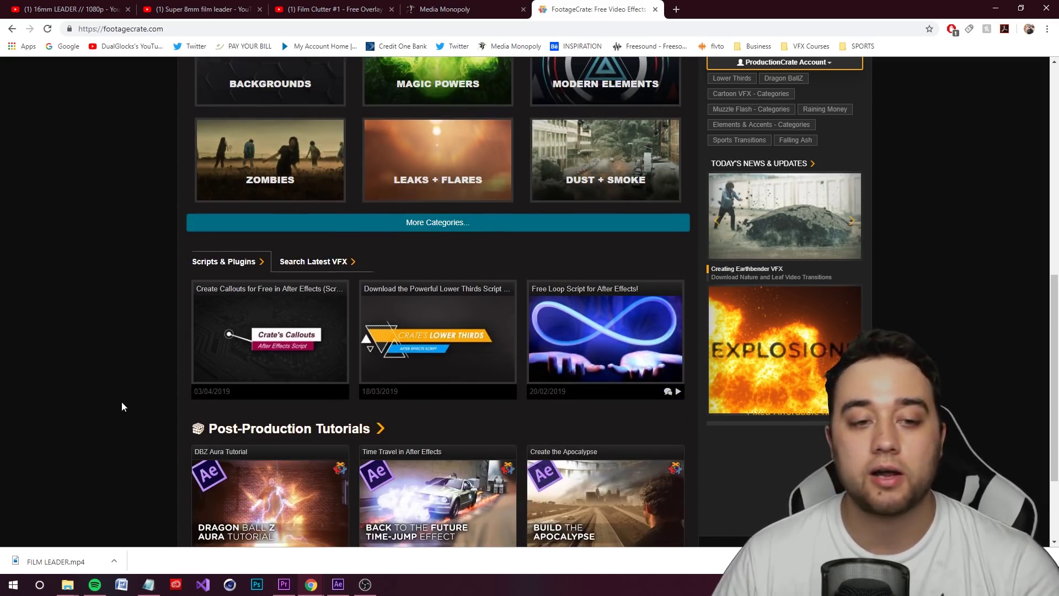
pyautogui.scroll(-1, 119, 402)
pyautogui.scroll(-1, 248, 371)
pyautogui.scroll(7, 284, 350)
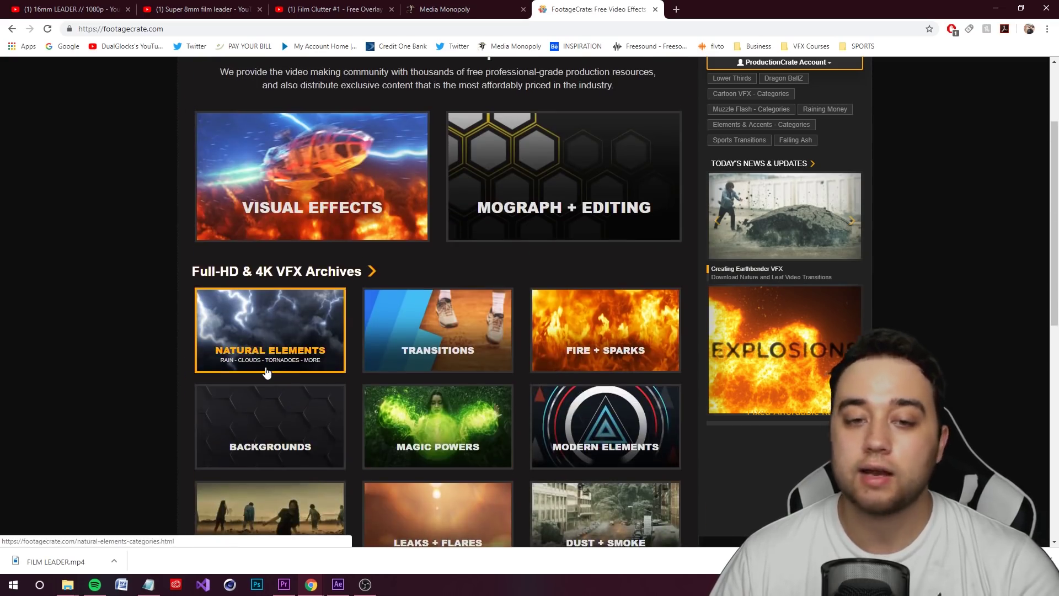
pyautogui.scroll(2, 500, 281)
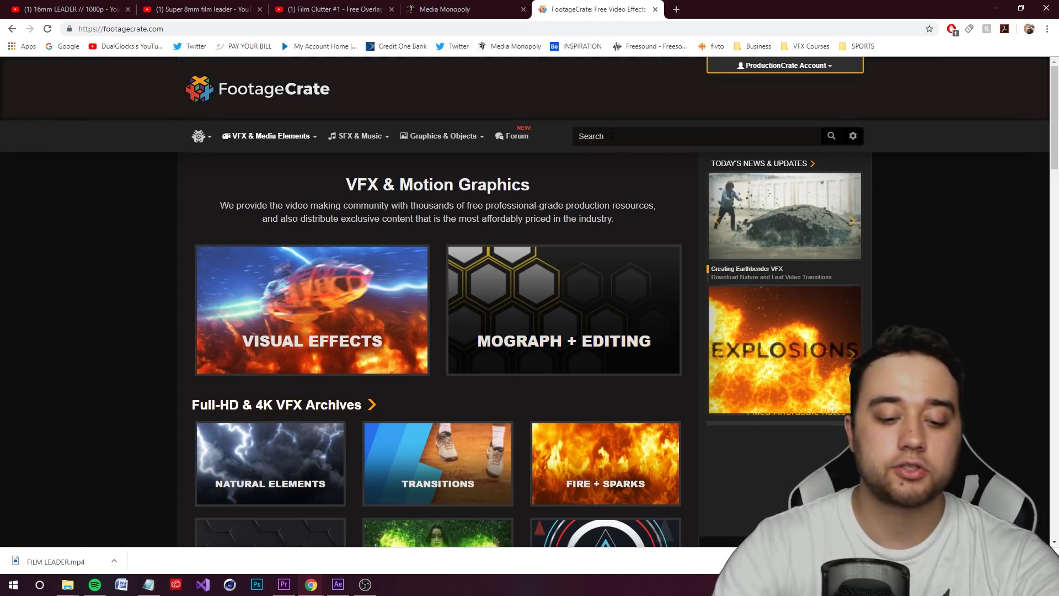
# Search FootageCrate for animation and look through the VFX and mograph results for usable elements
pyautogui.click(611, 135)
pyautogui.write('animation')
pyautogui.press('Return')
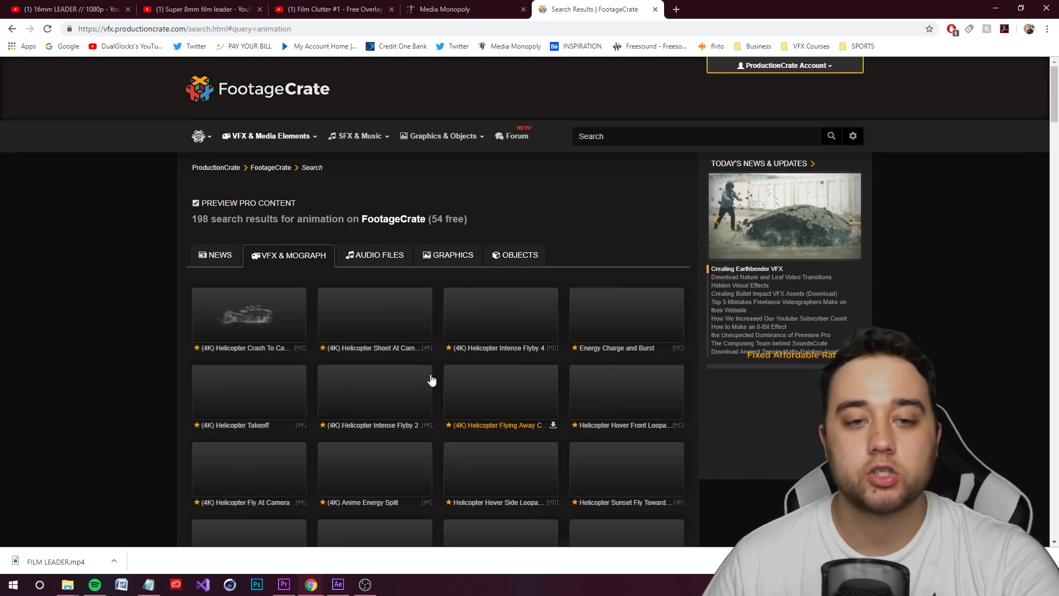
pyautogui.scroll(-1, 431, 380)
pyautogui.scroll(-2, 147, 277)
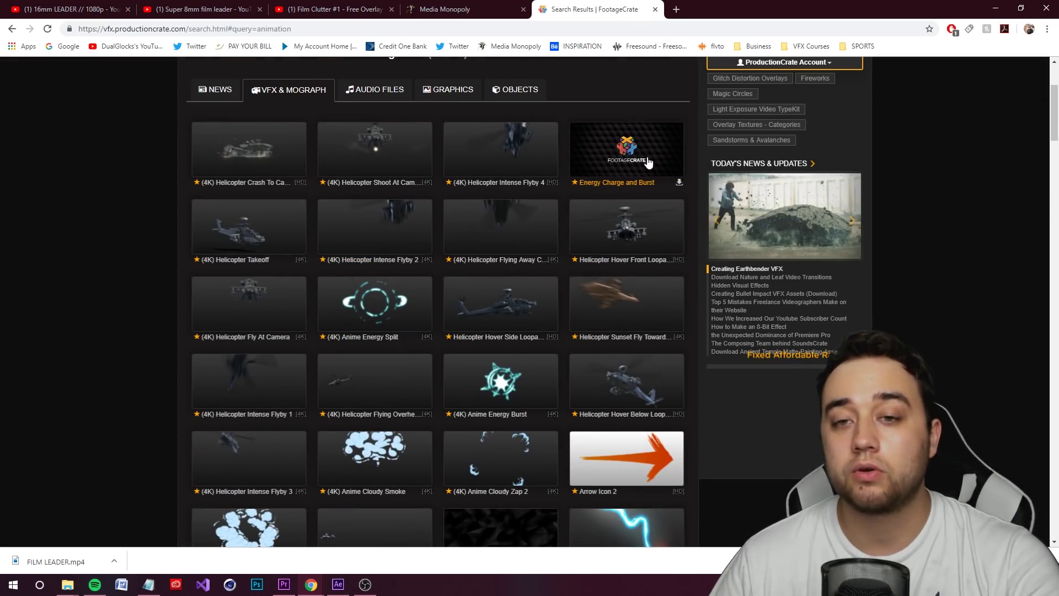
pyautogui.scroll(-6, 185, 300)
pyautogui.scroll(1, 350, 239)
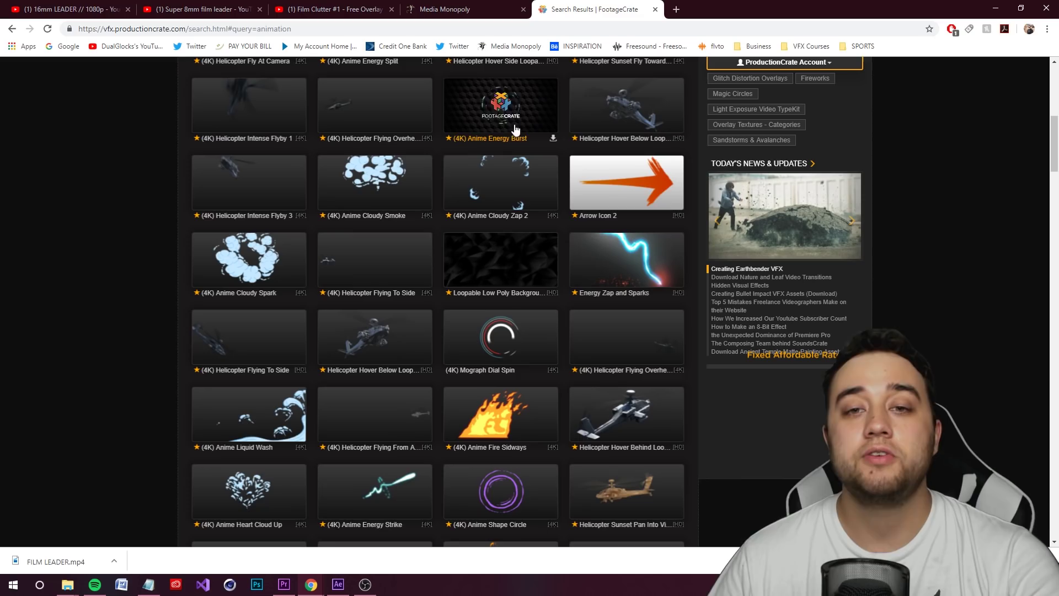
pyautogui.scroll(2, 465, 214)
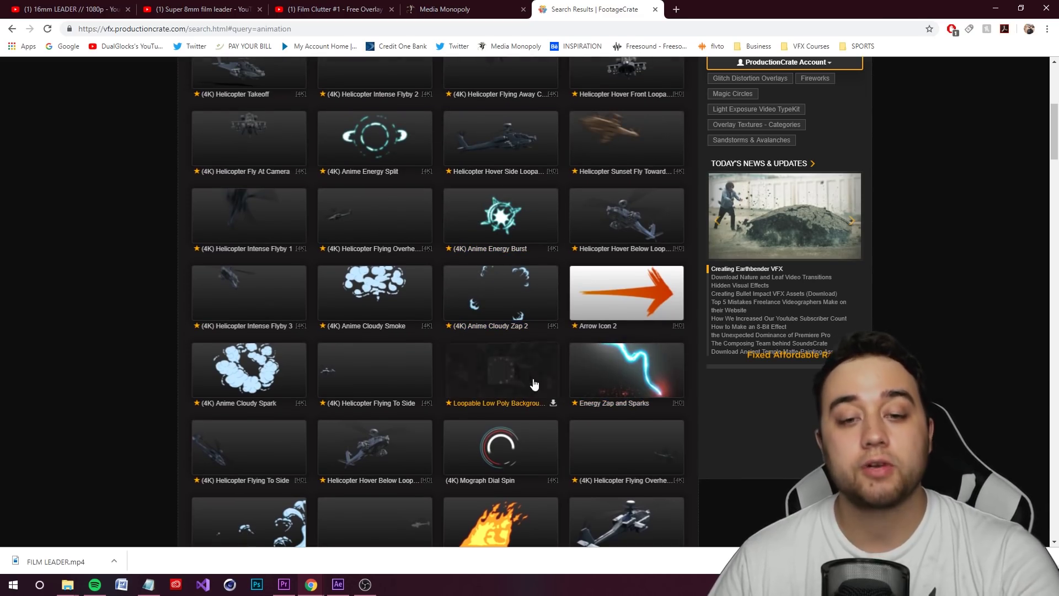
pyautogui.scroll(-6, 497, 385)
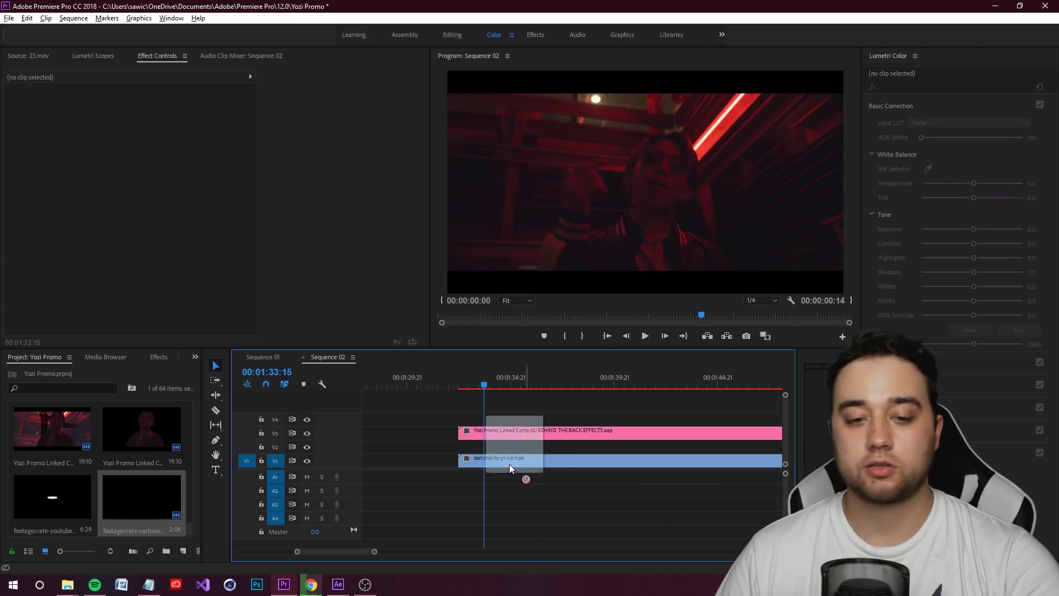
# In Premiere Pro, place the FootageCrate star animation on V2 between the linked composition and the test shot, and scrub through it
pyautogui.moveTo(516, 466); pyautogui.dragTo(465, 452)
pyautogui.moveTo(472, 380)
pyautogui.mouseDown()
pyautogui.moveTo(450, 393)
pyautogui.moveTo(465, 390)
pyautogui.mouseUp()
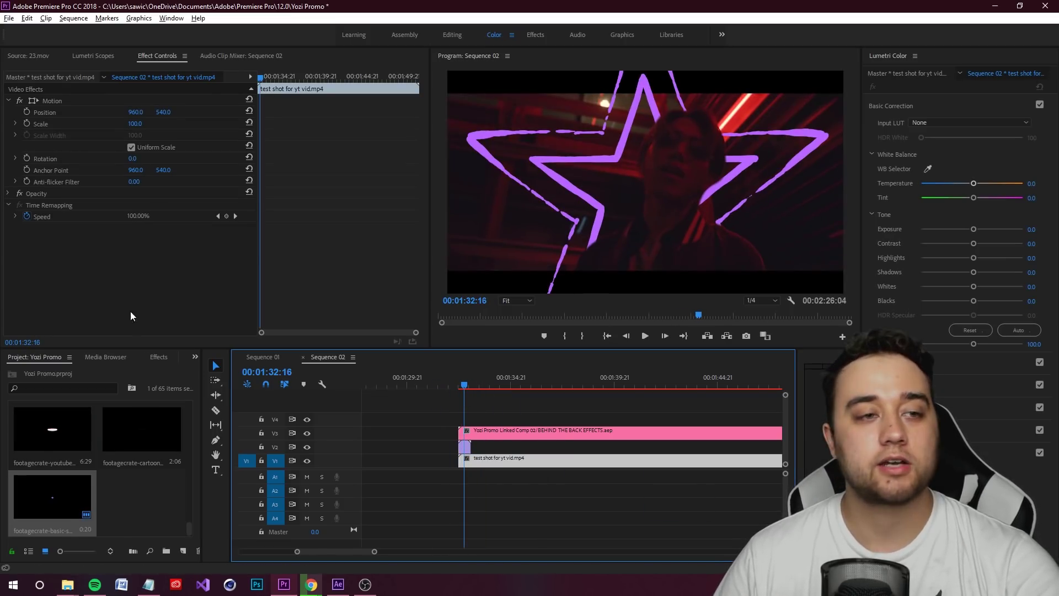
pyautogui.click(464, 447)
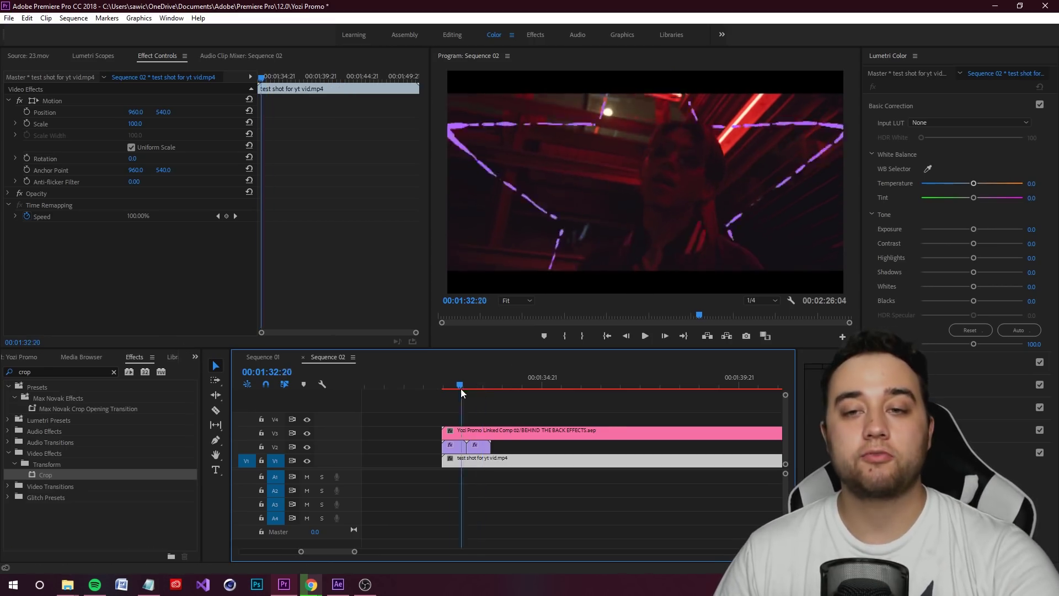
pyautogui.moveTo(461, 388)
pyautogui.mouseDown()
pyautogui.moveTo(471, 389)
pyautogui.moveTo(442, 389)
pyautogui.moveTo(465, 382)
pyautogui.moveTo(453, 382)
pyautogui.mouseUp()
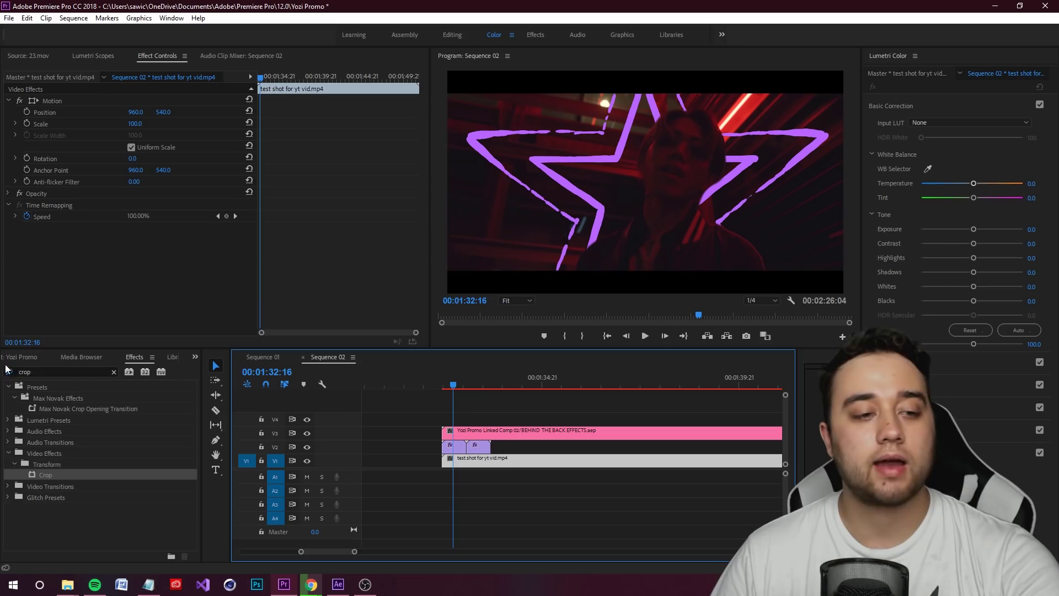
# Find the Max Novak Glow adjustment layer preset, place its glow above the star animation, and set its exposure to 2.8
pyautogui.click(36, 374)
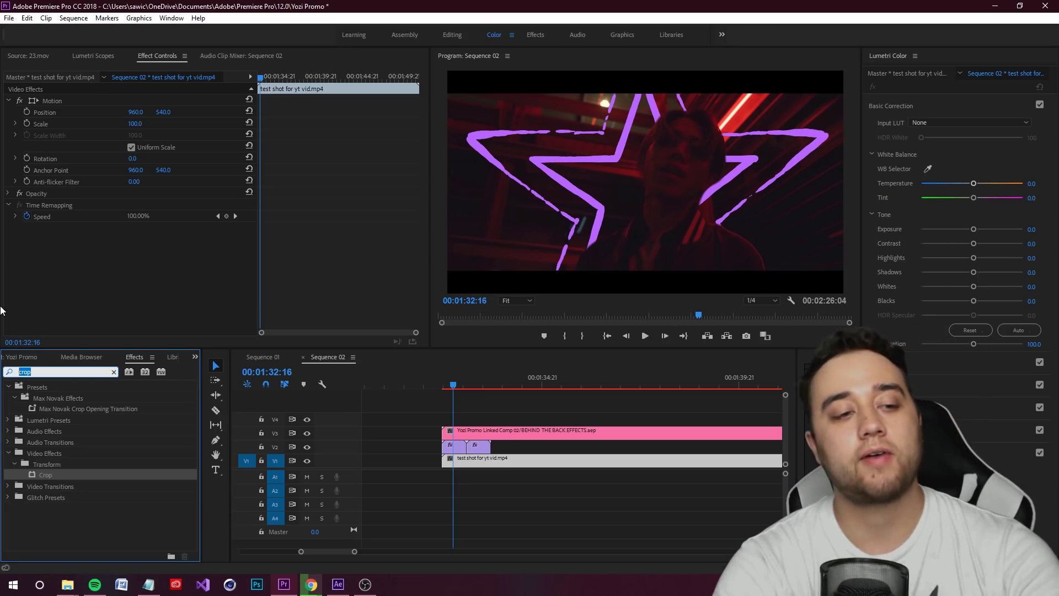
pyautogui.write('glow')
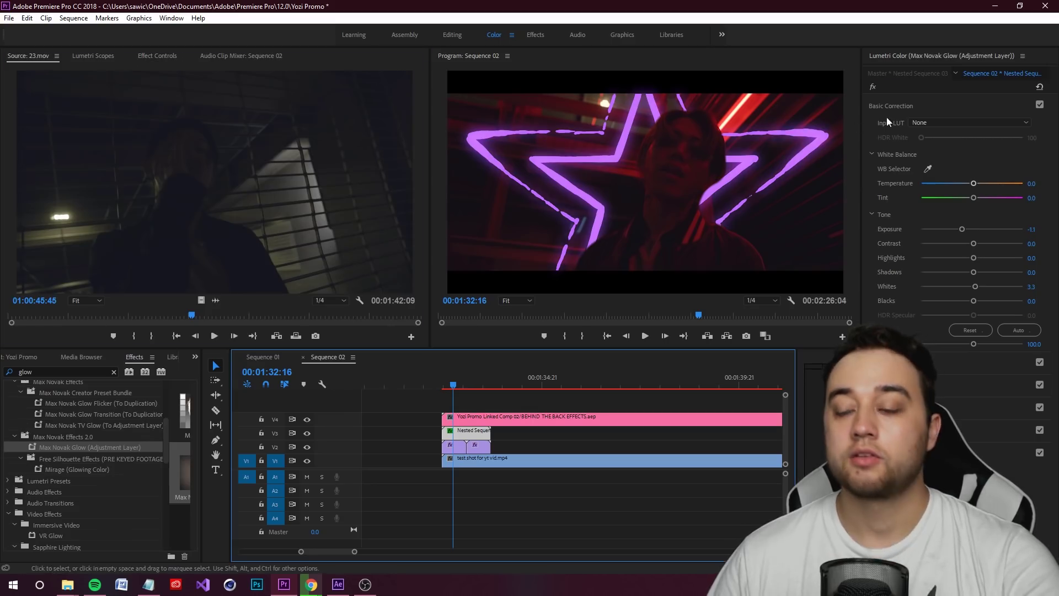
pyautogui.moveTo(970, 230); pyautogui.dragTo(992, 230)
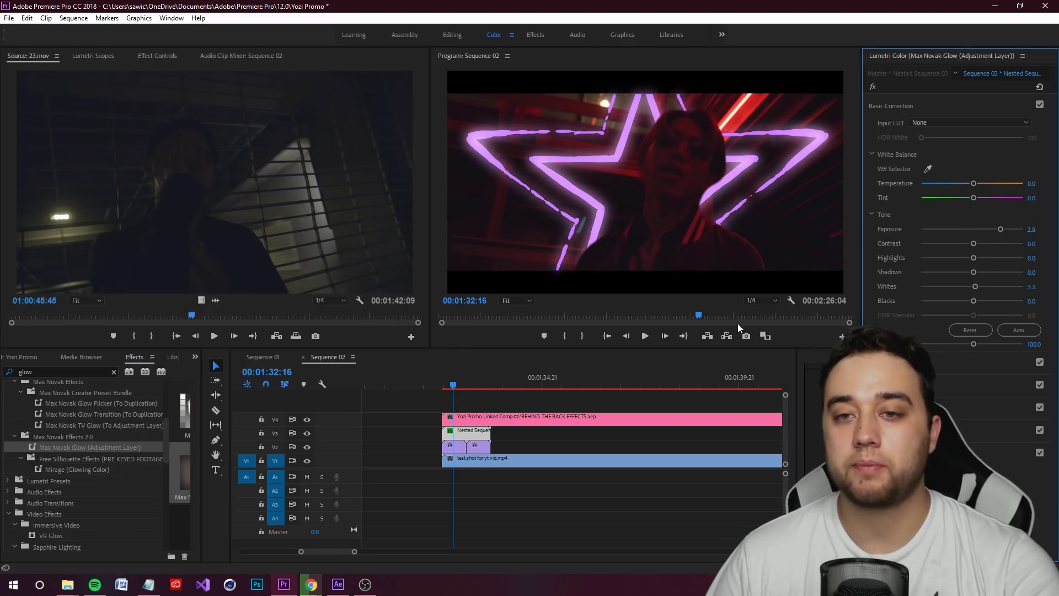
# Scrub back to the start of the glowing star clip in the sequence and play it
pyautogui.click(455, 387)
pyautogui.moveTo(476, 391); pyautogui.dragTo(445, 396)
pyautogui.press('space')
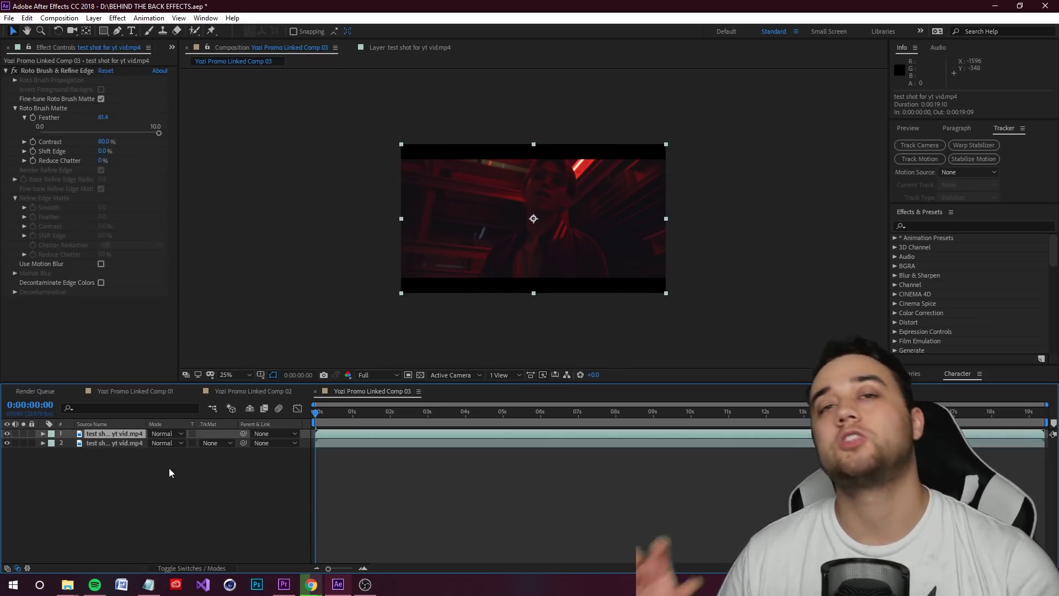
# In After Effects, create a 1920 x 1080 black solid named SKULL in Yozi Promo Linked Comp 03
pyautogui.click(180, 478)
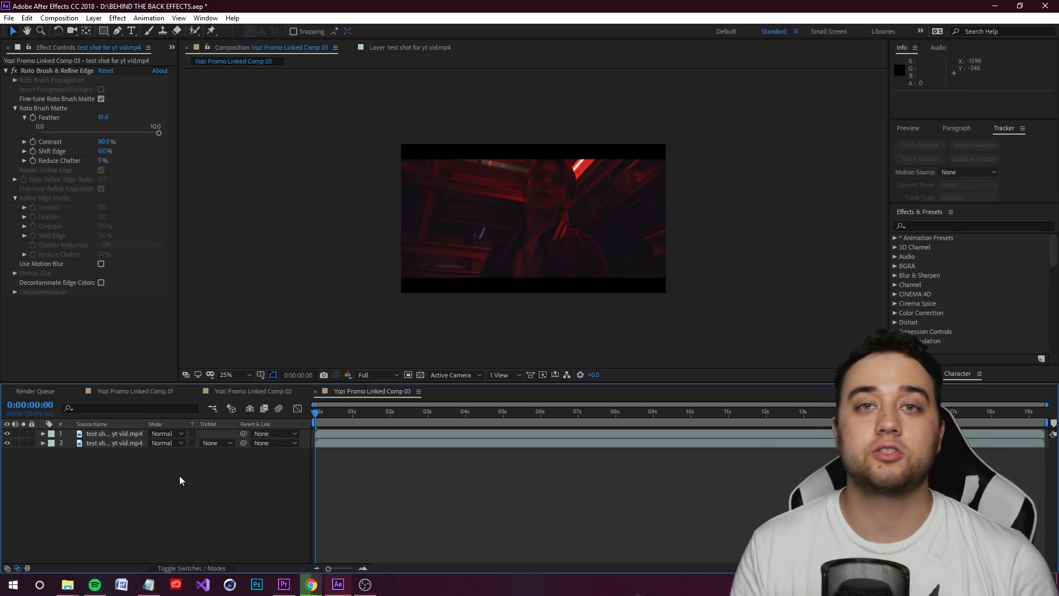
pyautogui.rightClick(142, 502)
pyautogui.moveTo(265, 378)
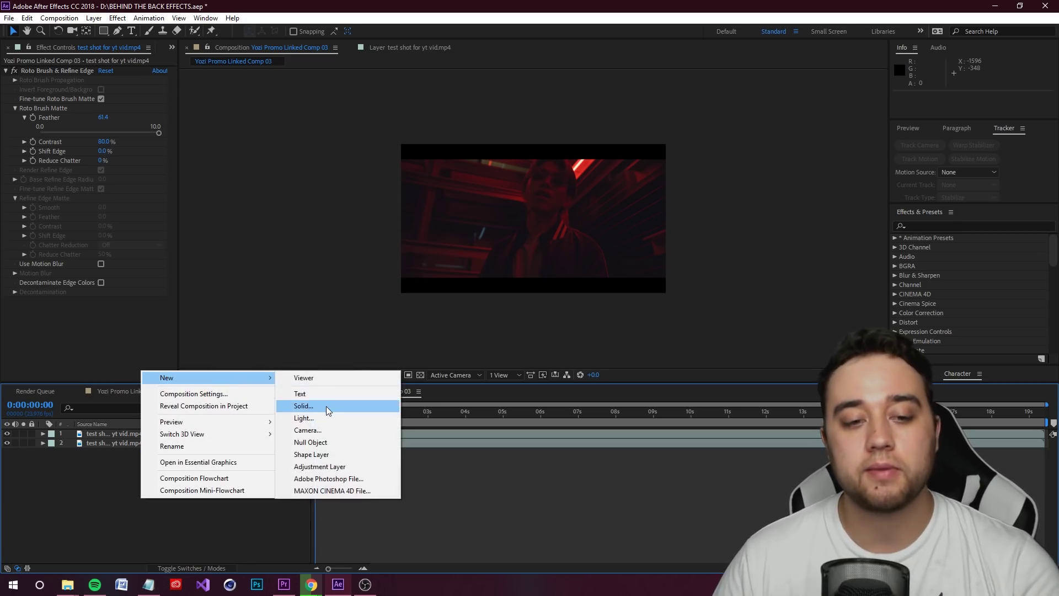
pyautogui.click(327, 407)
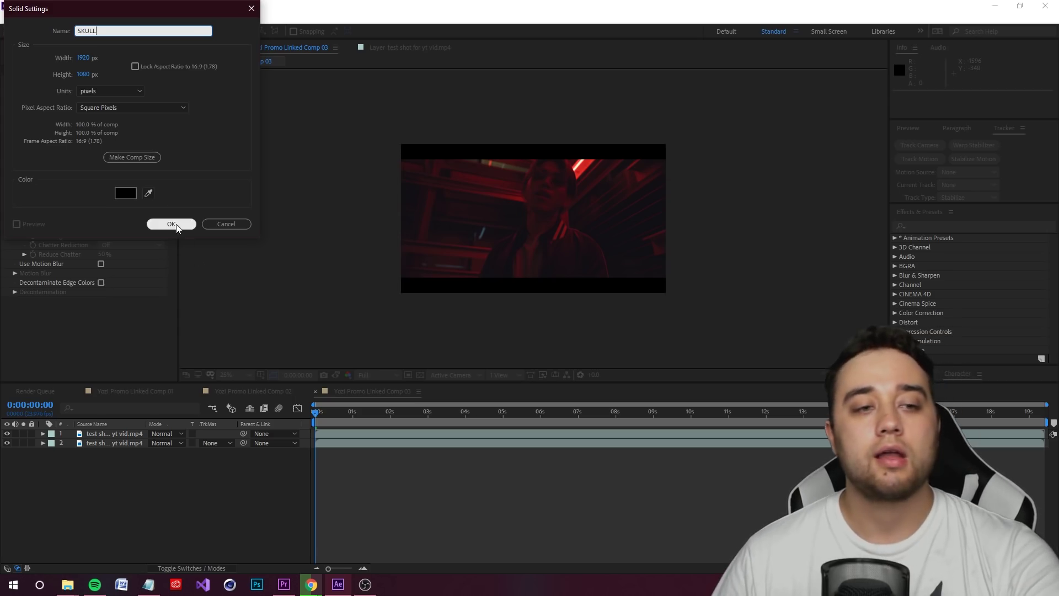
pyautogui.click(178, 225)
# Find the Video Copilot Element effect and apply it to the SKULL solid
pyautogui.click(923, 226)
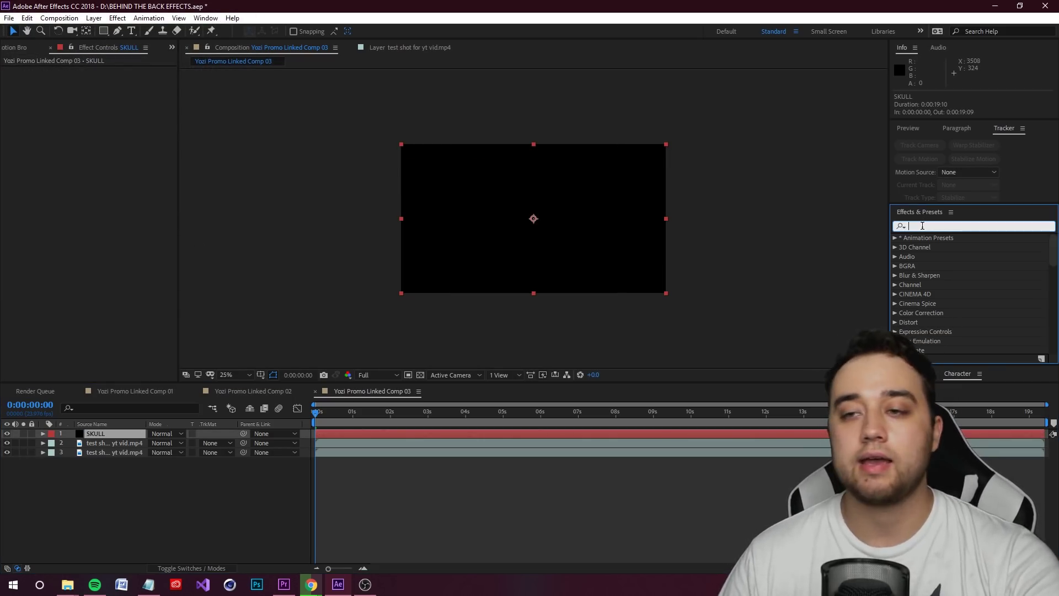
pyautogui.write('element')
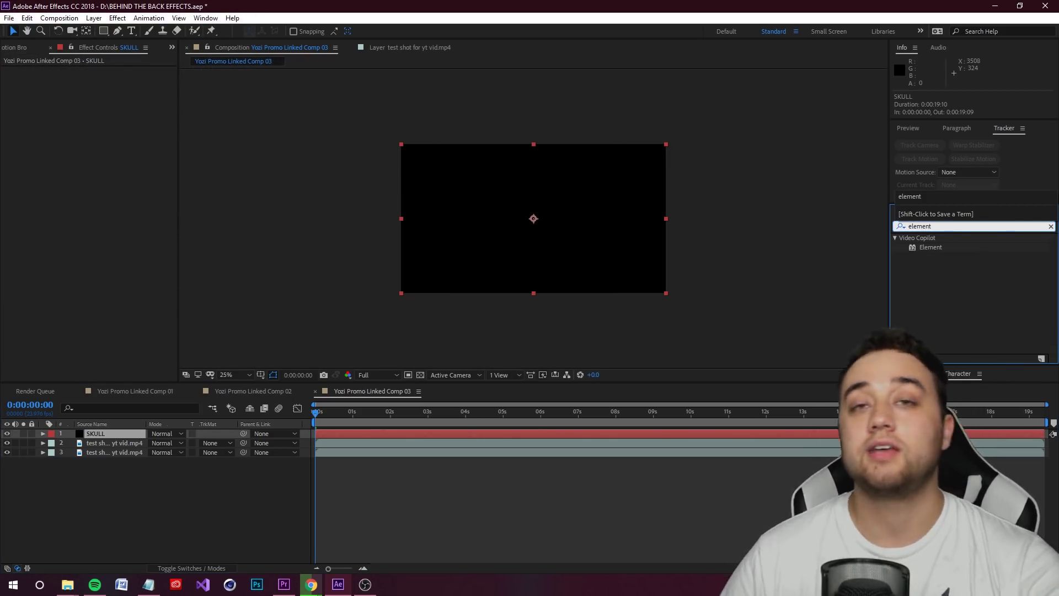
pyautogui.moveTo(940, 247); pyautogui.dragTo(112, 435)
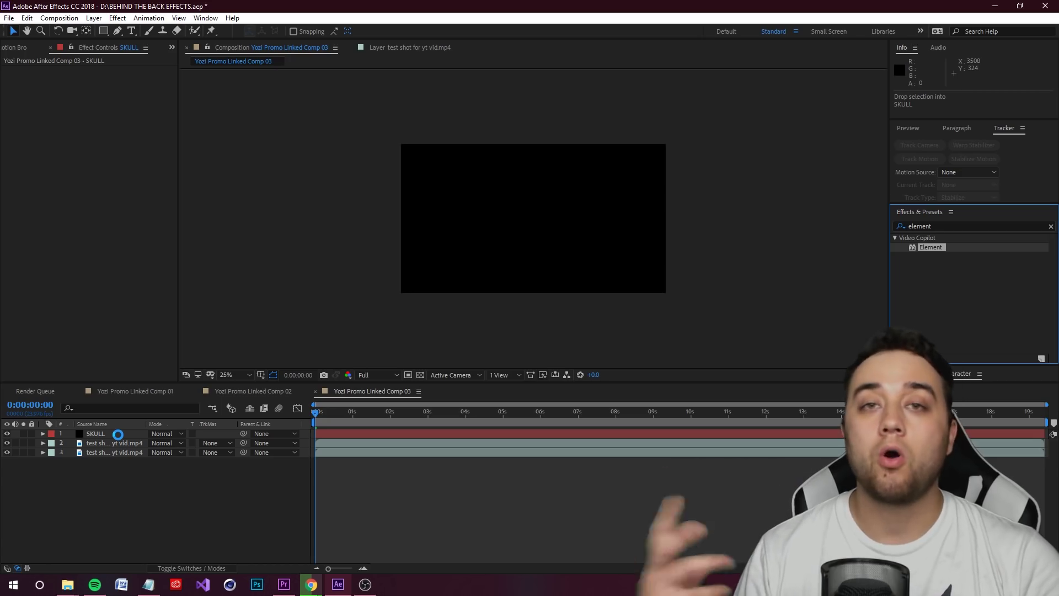
# In Element's Scene Setup, import 12. SKULL.obj from the 3D MODEL OBJs folder of the Max Novak 3D Starter Pack
pyautogui.click(55, 94)
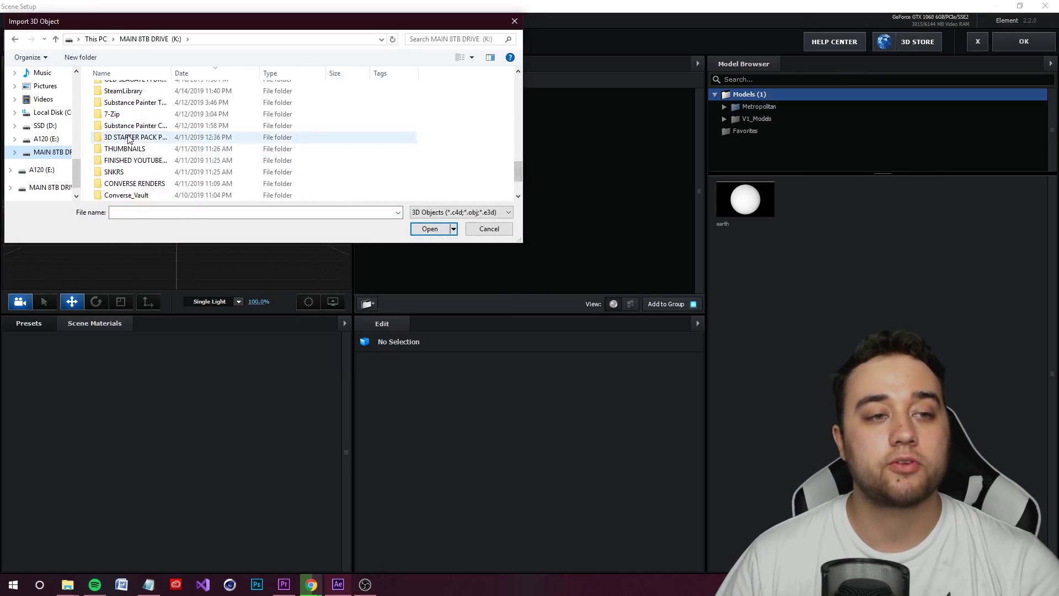
pyautogui.doubleClick(128, 138)
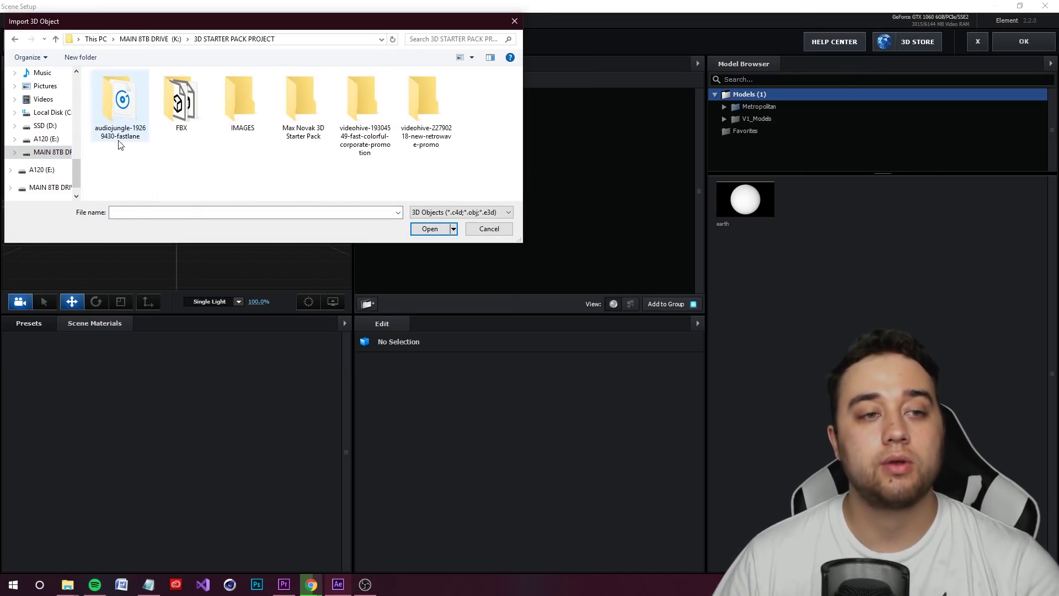
pyautogui.doubleClick(304, 102)
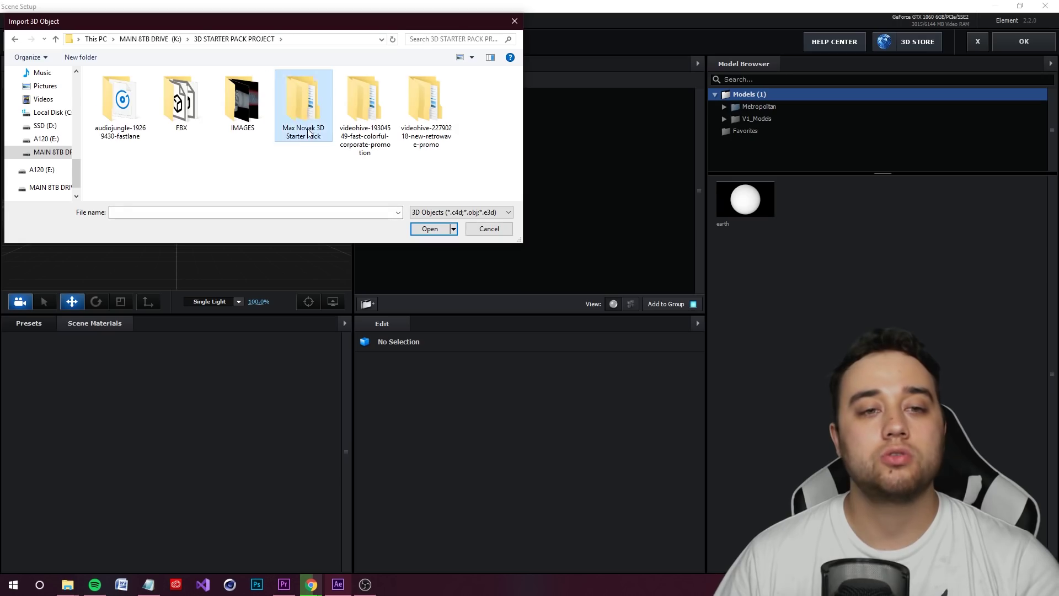
pyautogui.doubleClick(150, 89)
pyautogui.scroll(-5, 359, 160)
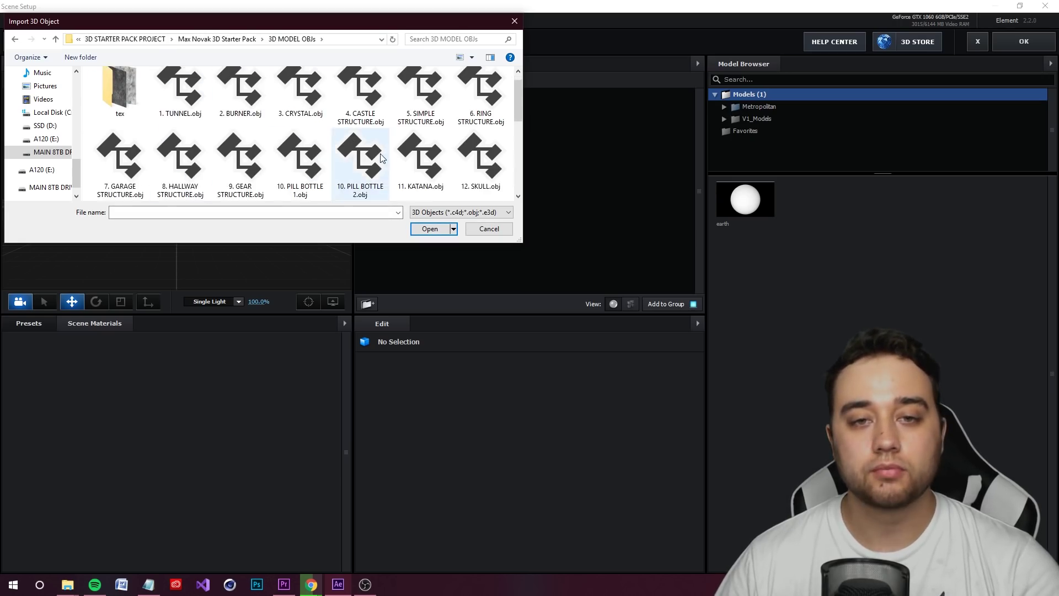
pyautogui.scroll(2, 480, 131)
pyautogui.doubleClick(480, 102)
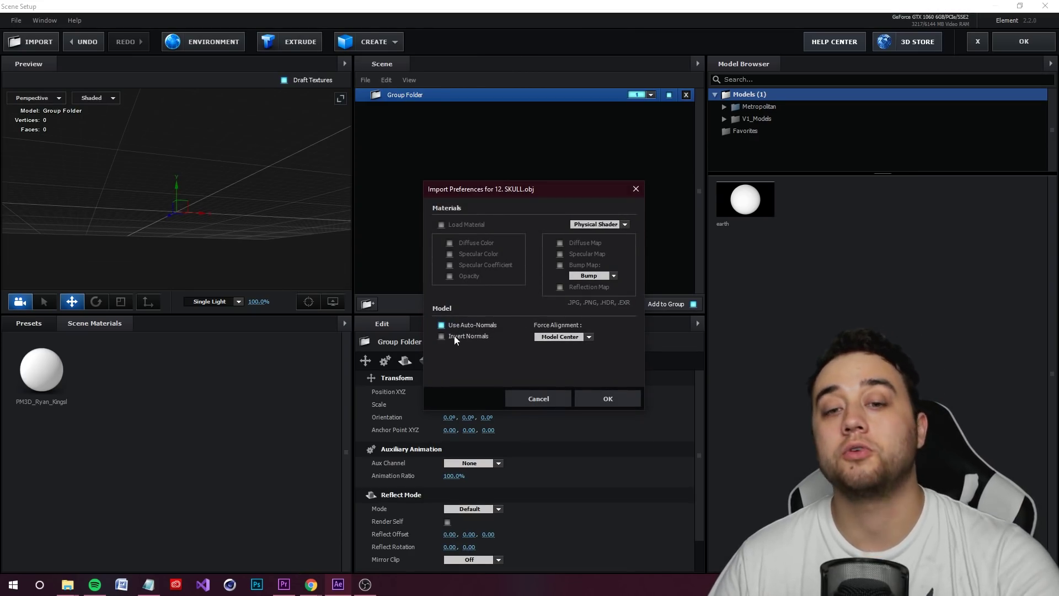
pyautogui.click(608, 399)
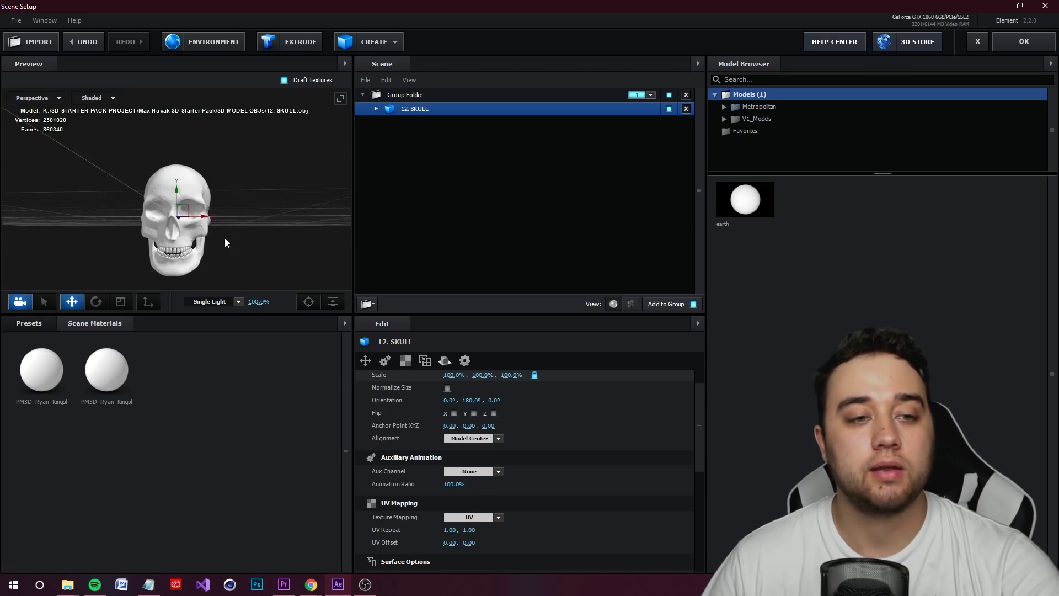
# Try V1_Materials presets on the skull model, undo the rejected ones, and give it a material from that folder
pyautogui.click(32, 318)
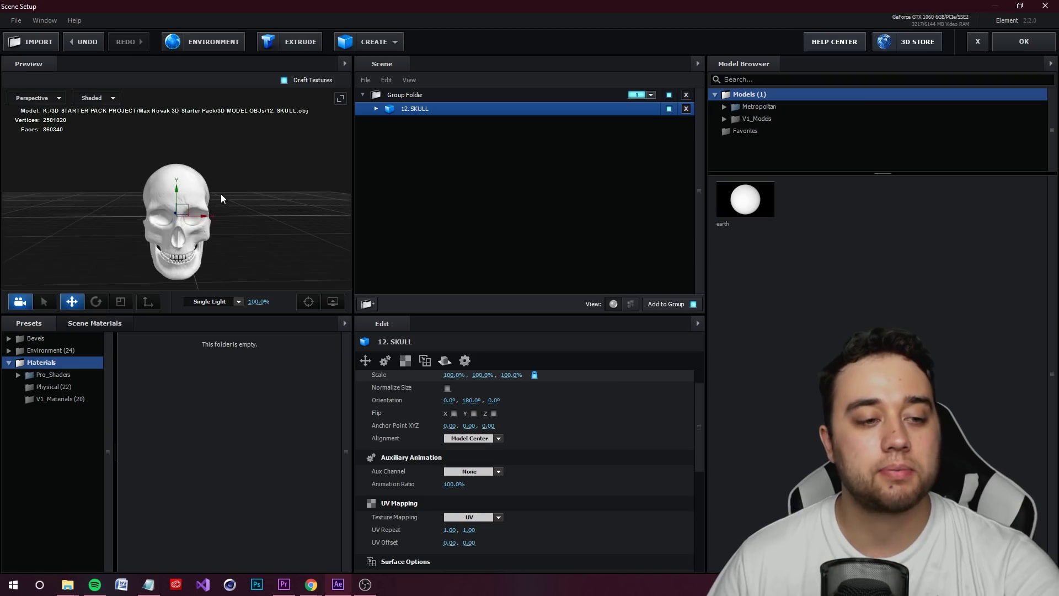
pyautogui.click(59, 399)
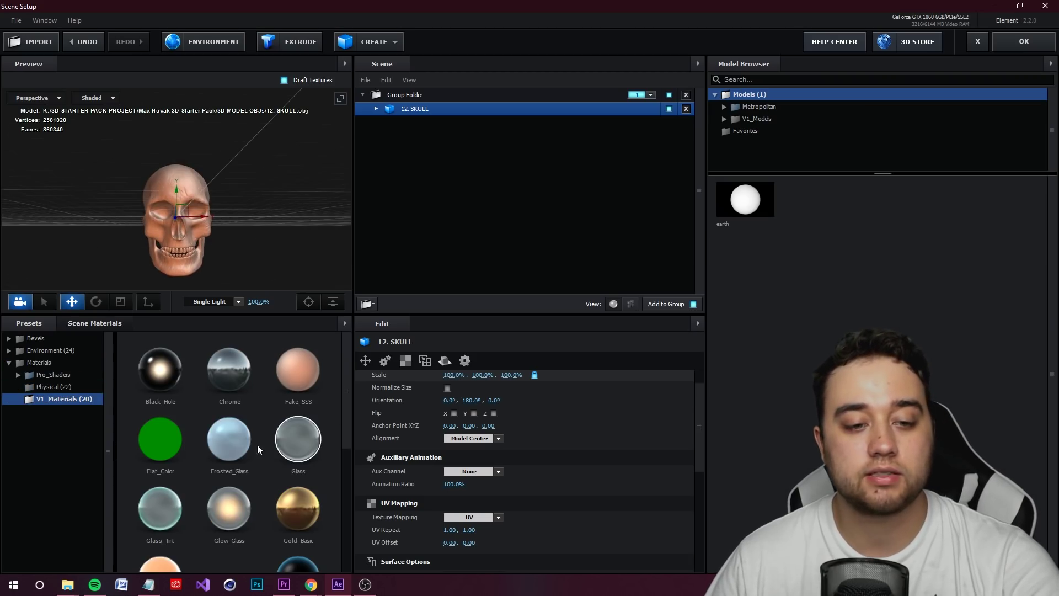
pyautogui.hotkey('ctrl', 'z')
pyautogui.doubleClick(228, 441)
pyautogui.moveTo(294, 223); pyautogui.dragTo(285, 224)
pyautogui.hotkey('ctrl', 'z')
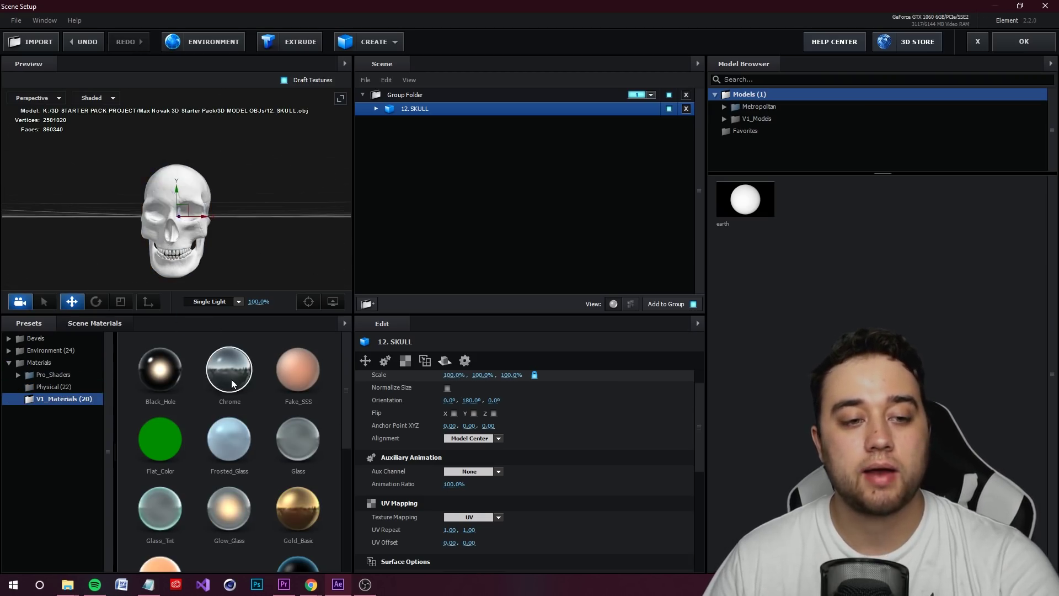
pyautogui.moveTo(209, 373); pyautogui.dragTo(160, 214)
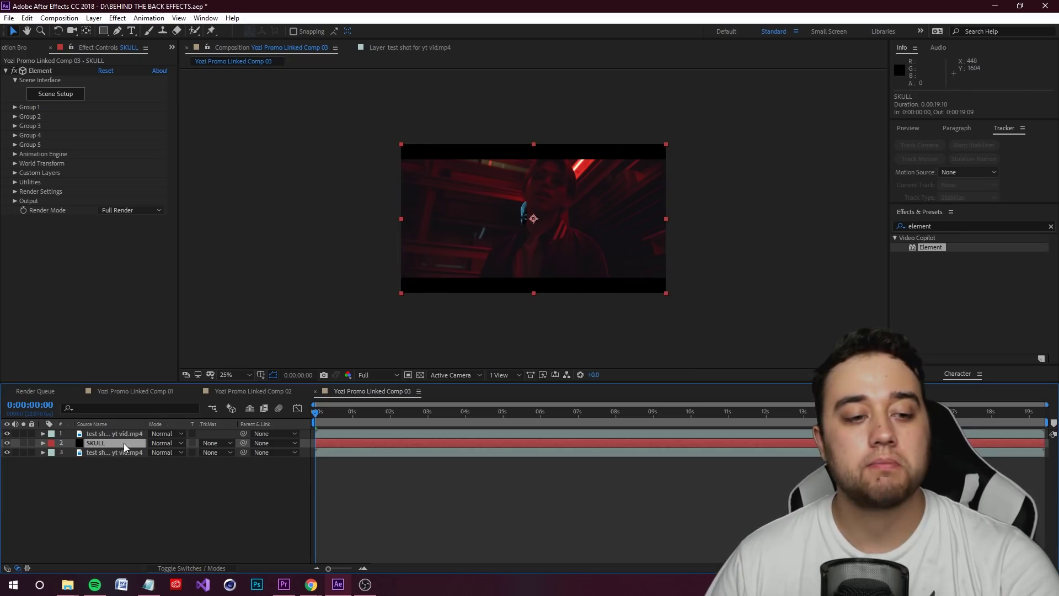
# With SKULL between the two test shot layers, set World Scale to 3.28, World Position XY to -264, 0 and Y Rotation World to -23°
pyautogui.moveTo(124, 444)
pyautogui.mouseDown()
pyautogui.moveTo(115, 429)
pyautogui.moveTo(108, 446)
pyautogui.mouseUp()
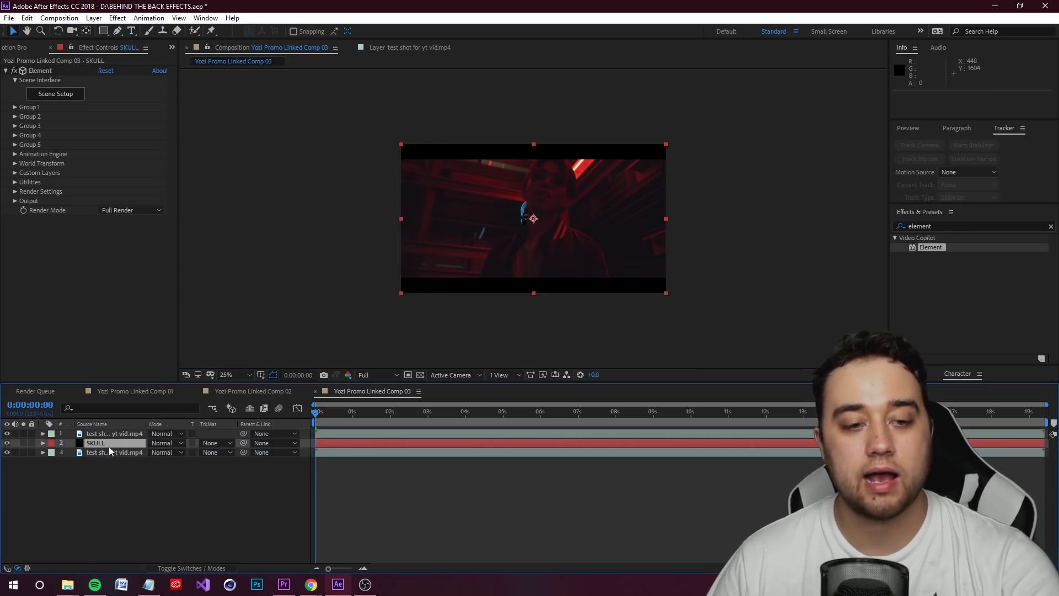
pyautogui.click(15, 164)
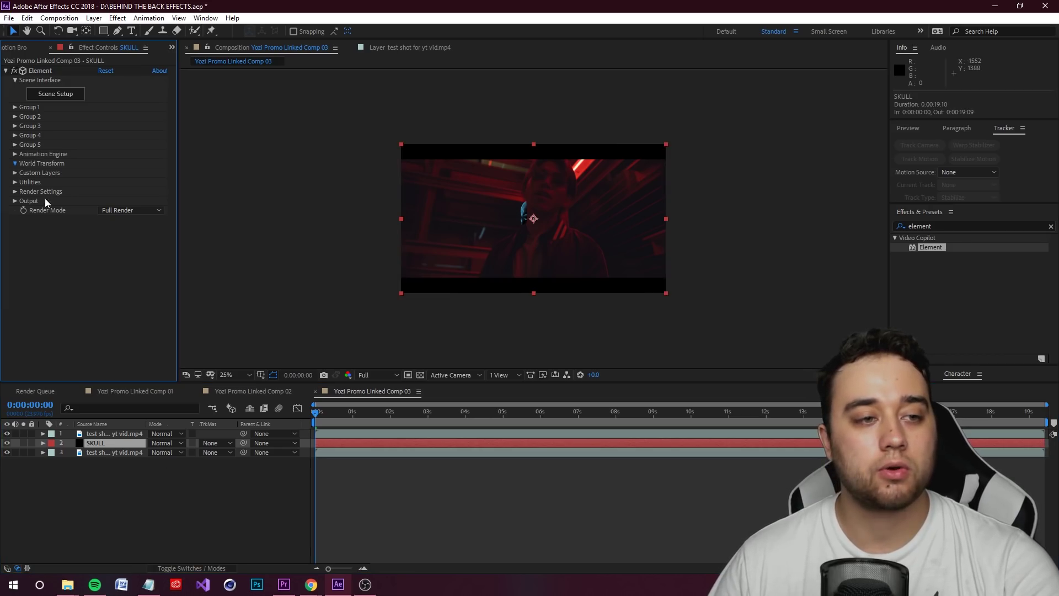
pyautogui.moveTo(186, 204); pyautogui.dragTo(261, 198)
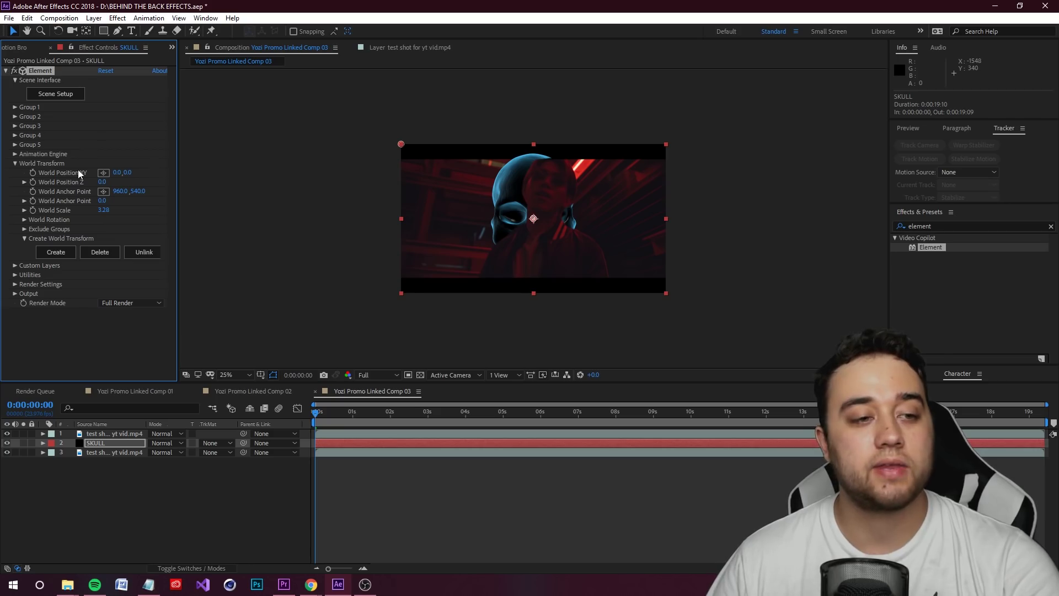
pyautogui.moveTo(110, 172); pyautogui.dragTo(60, 229)
# Apply Color Balance (HLS) to the SKULL layer, animate its Hue from 0° at the start, and preview the color shift
pyautogui.moveTo(947, 247); pyautogui.dragTo(122, 444)
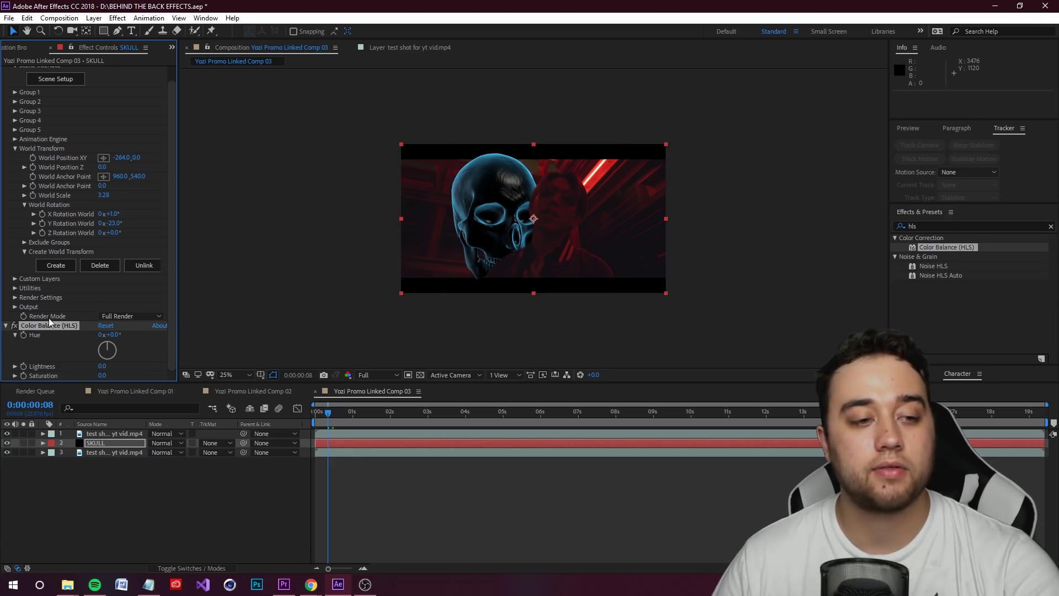
pyautogui.moveTo(330, 412); pyautogui.dragTo(312, 417)
pyautogui.hotkey('ctrl', 'z')
pyautogui.press('space')
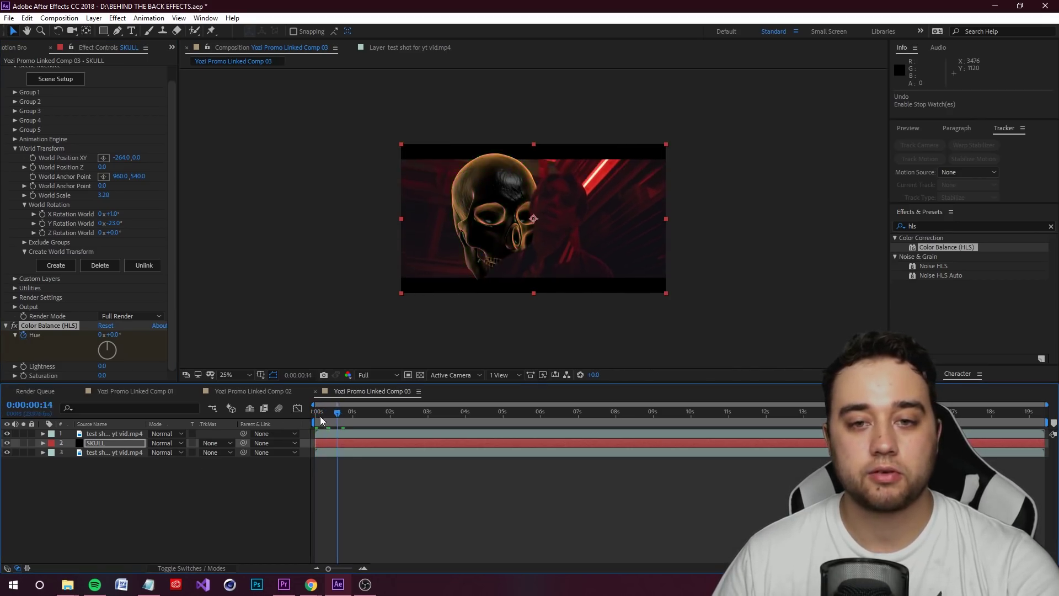
pyautogui.press('space')
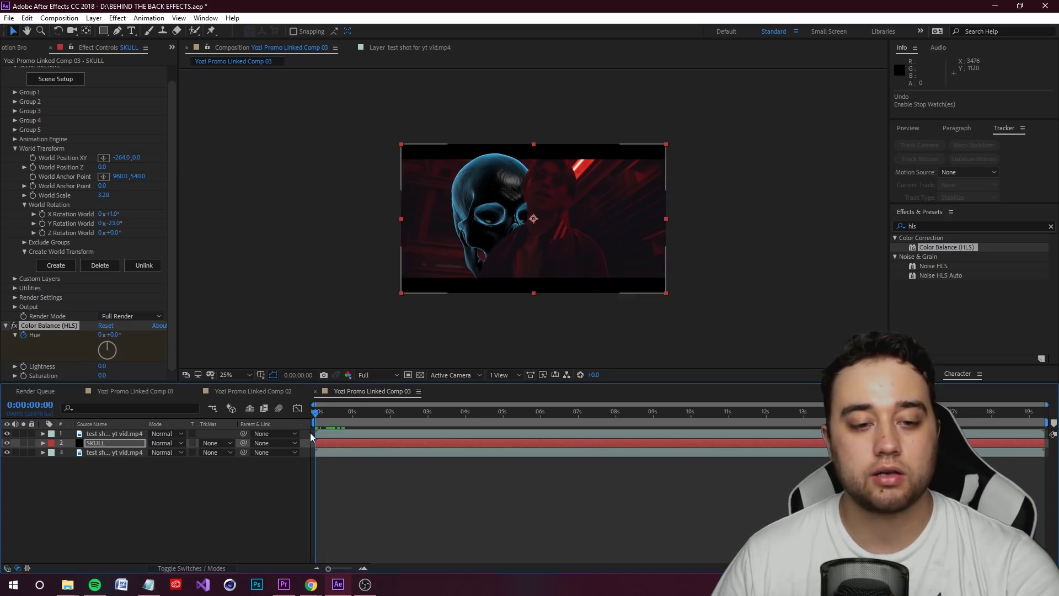
# Enable keyframing for the skull's X, Y and Z World Rotation at the start of the composition
pyautogui.click(105, 443)
pyautogui.moveTo(42, 215); pyautogui.dragTo(45, 239)
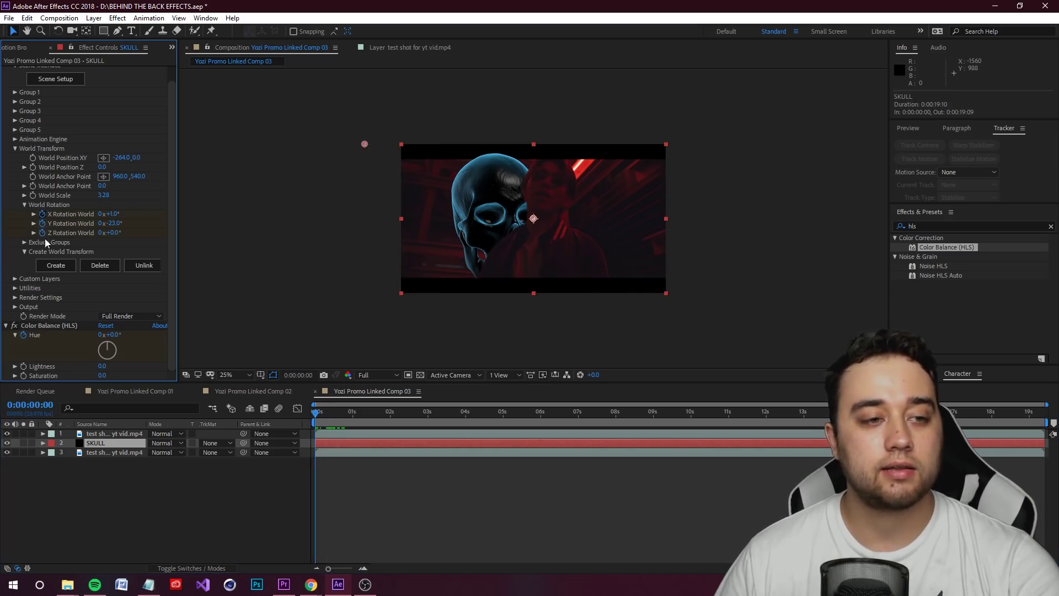
pyautogui.click(317, 418)
pyautogui.press('space')
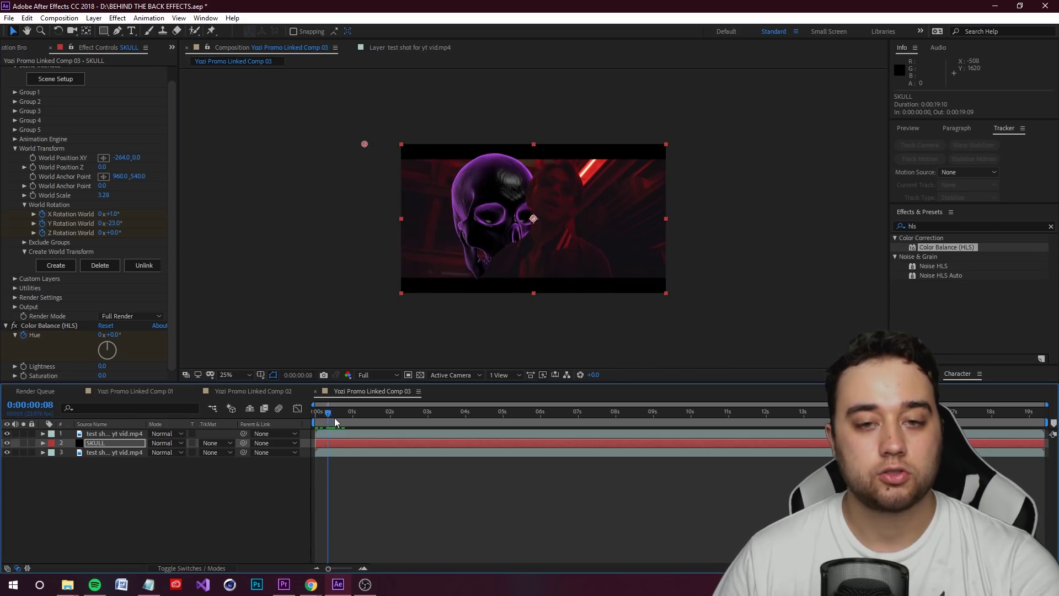
# Set the skull's X Rotation World to -57° at 0:00:00:20 and preview the composition at Third resolution
pyautogui.moveTo(123, 214); pyautogui.dragTo(83, 214)
pyautogui.click(341, 395)
pyautogui.press('space')
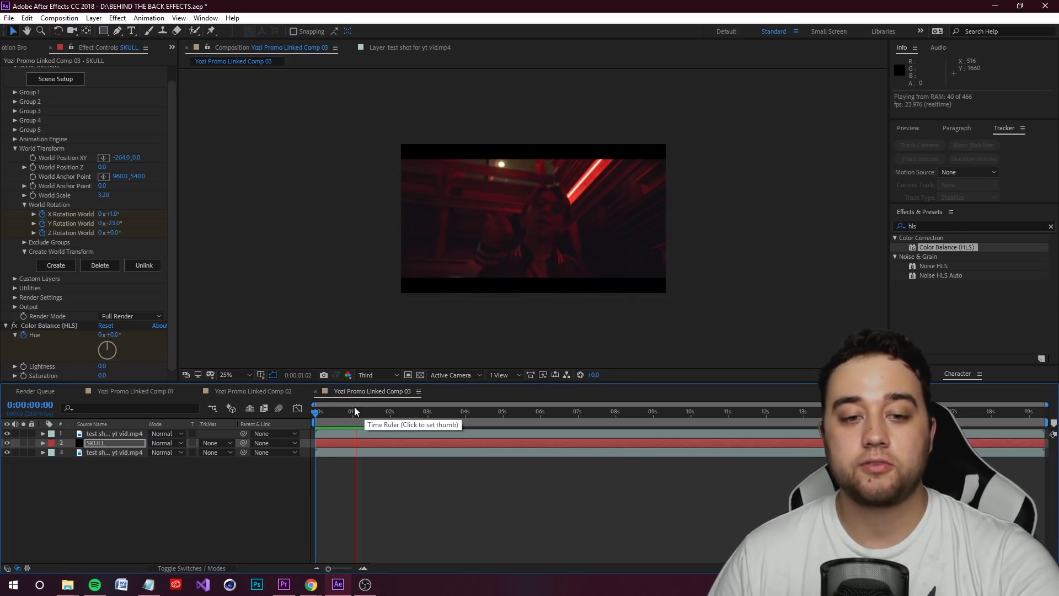
pyautogui.press('space')
pyautogui.press('space')
pyautogui.press('space')
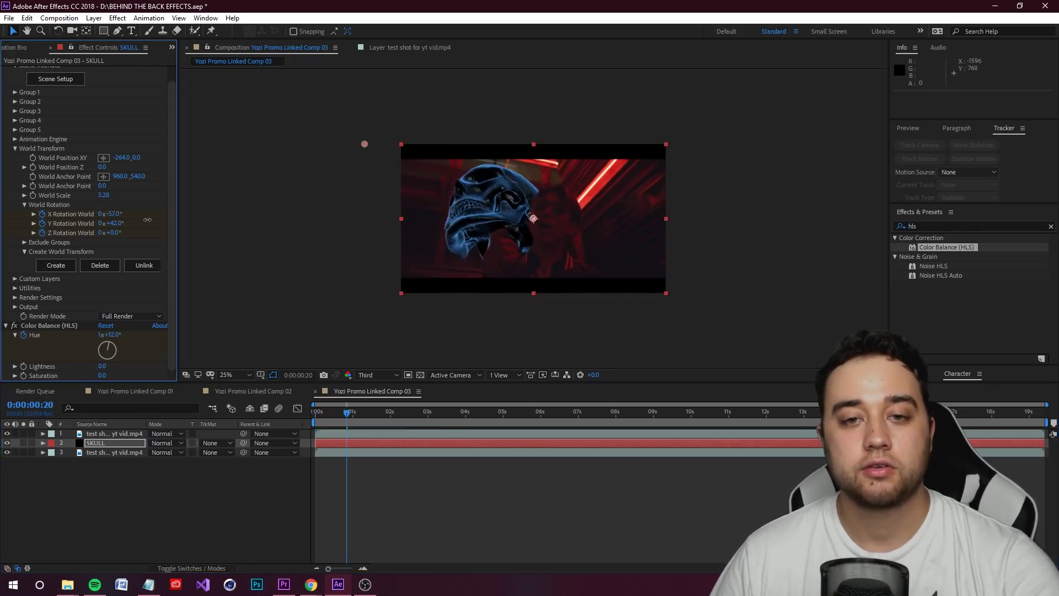
# Set the skull's Y Rotation World to -5° at 0:00:00:20 and play the animation from the start
pyautogui.moveTo(146, 221)
pyautogui.mouseDown()
pyautogui.moveTo(97, 229)
pyautogui.moveTo(127, 225)
pyautogui.mouseUp()
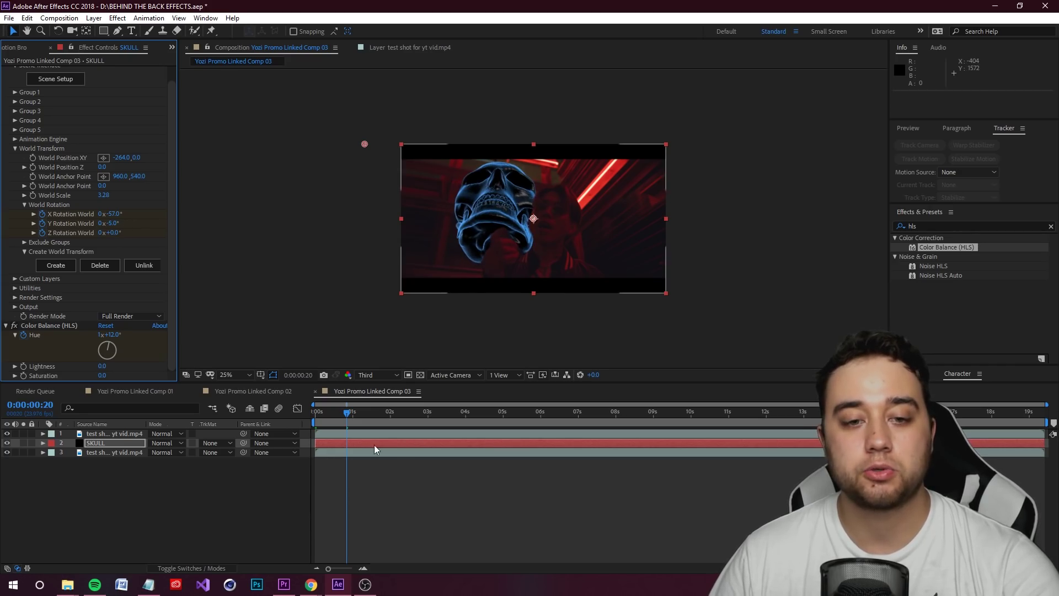
pyautogui.moveTo(347, 413); pyautogui.dragTo(215, 426)
pyautogui.press('space')
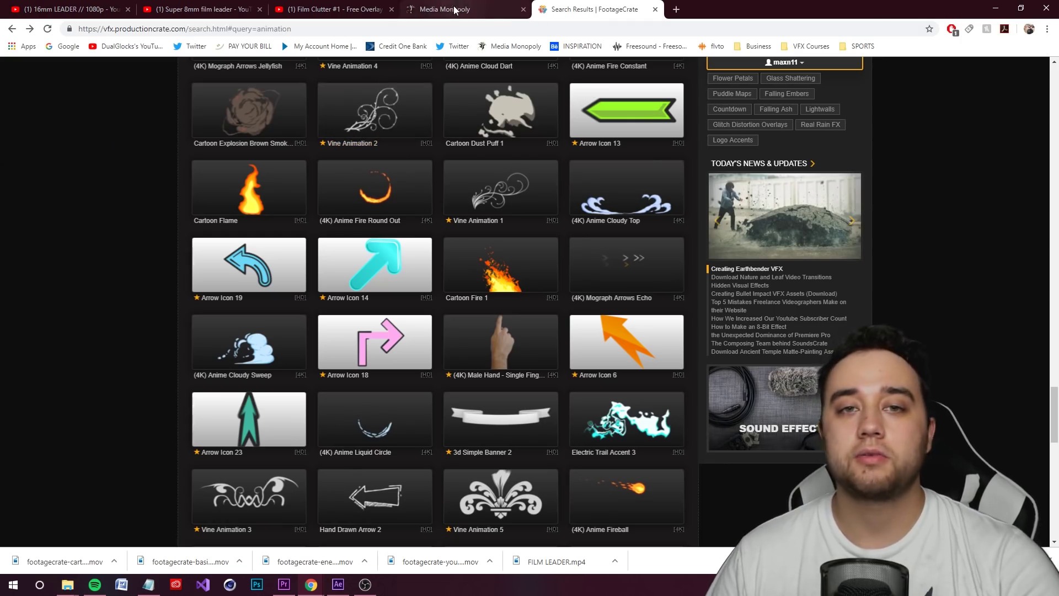
# In the browser, look through Media Monopoly's video products and open the Green Screen Pack
pyautogui.click(455, 10)
pyautogui.scroll(3, 53, 190)
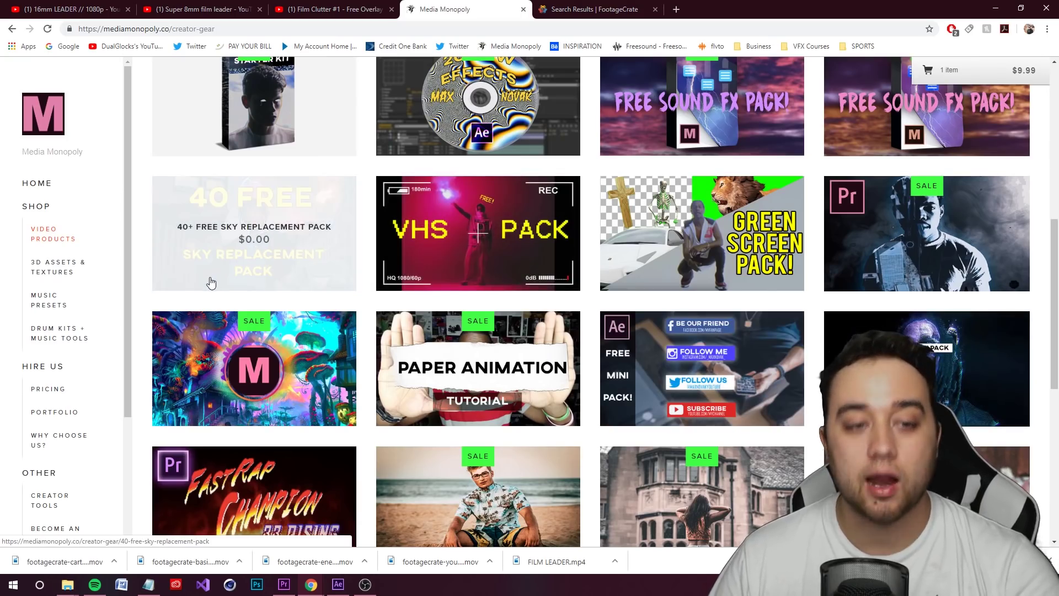
pyautogui.click(701, 259)
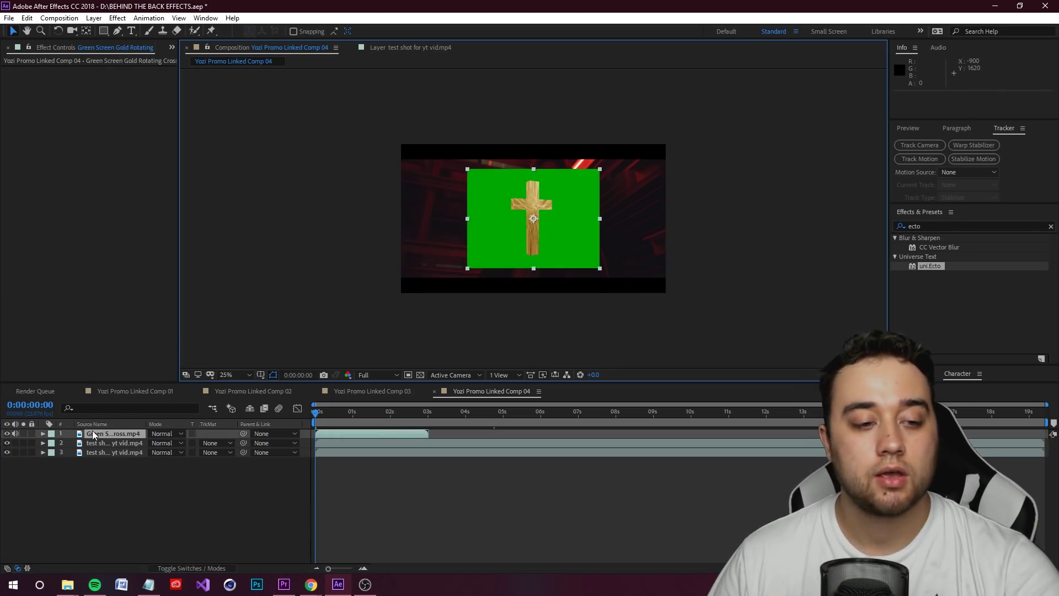
# In After Effects, place the green screen cross between the two test shot layers and remove its green background with Color Key
pyautogui.moveTo(92, 435); pyautogui.dragTo(111, 449)
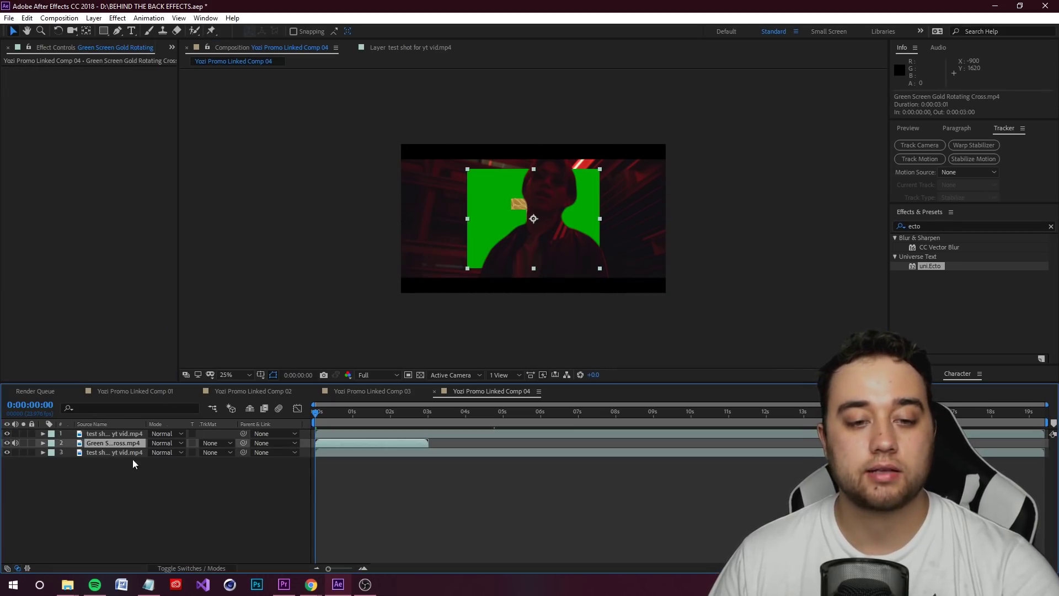
pyautogui.click(938, 226)
pyautogui.write('ico')
pyautogui.press('BackSpace')
pyautogui.press('BackSpace')
pyautogui.press('BackSpace')
pyautogui.write('color')
pyautogui.scroll(-8, 984, 305)
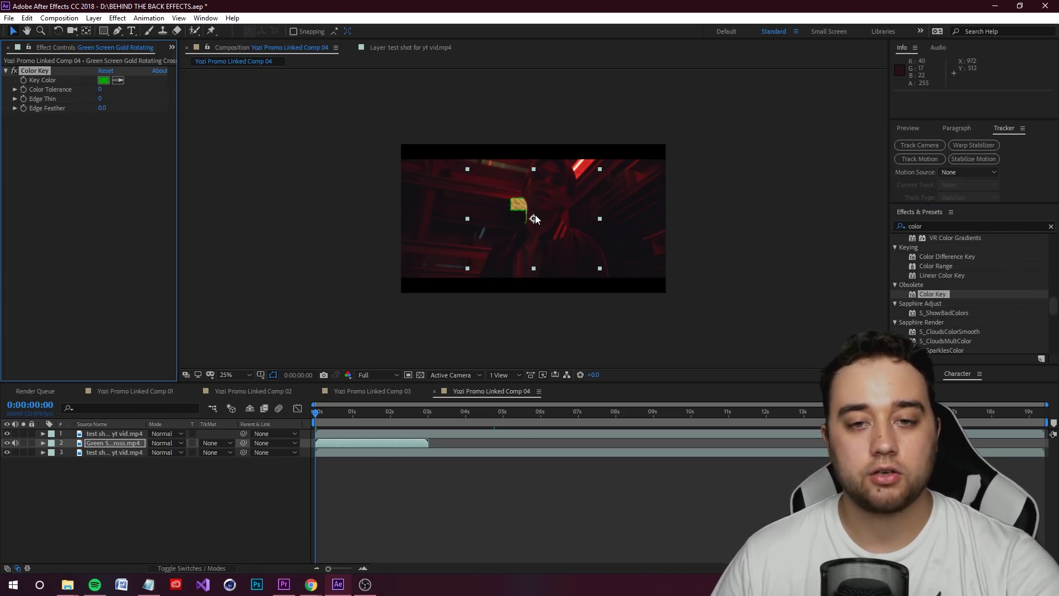
# Move the cross to position 740, 492 and set its Color Key tolerance to 52
pyautogui.moveTo(528, 219); pyautogui.dragTo(500, 214)
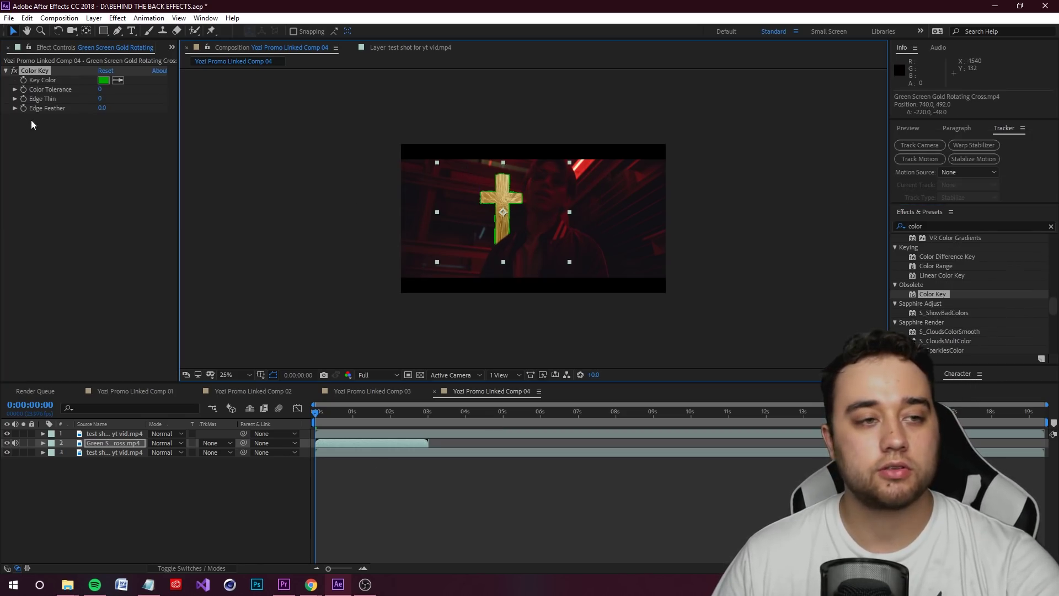
pyautogui.click(16, 89)
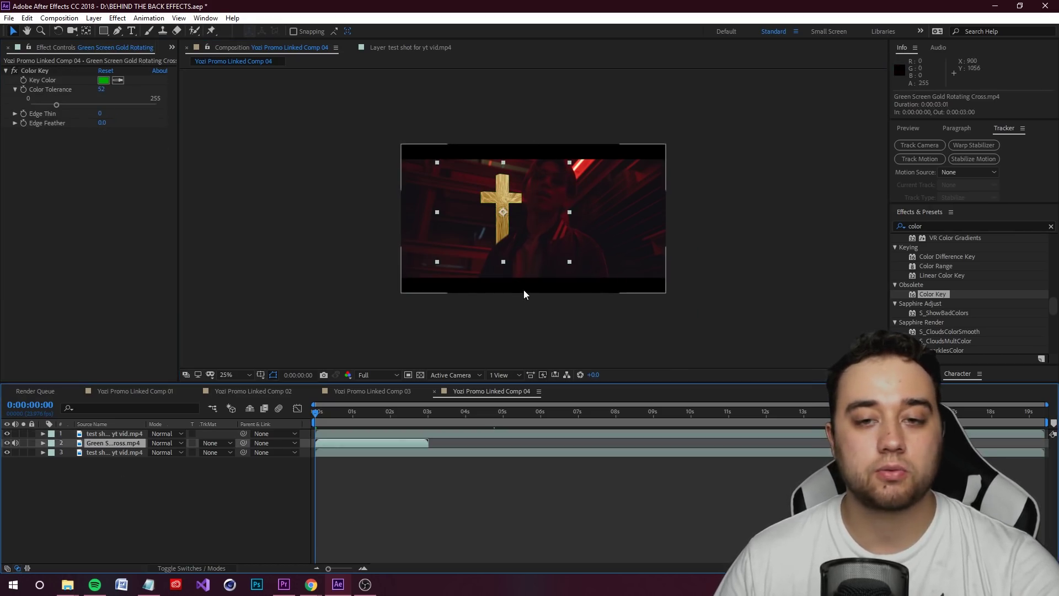
# Scale up the keyed gold cross slightly in the composition
pyautogui.moveTo(571, 263); pyautogui.dragTo(595, 286)
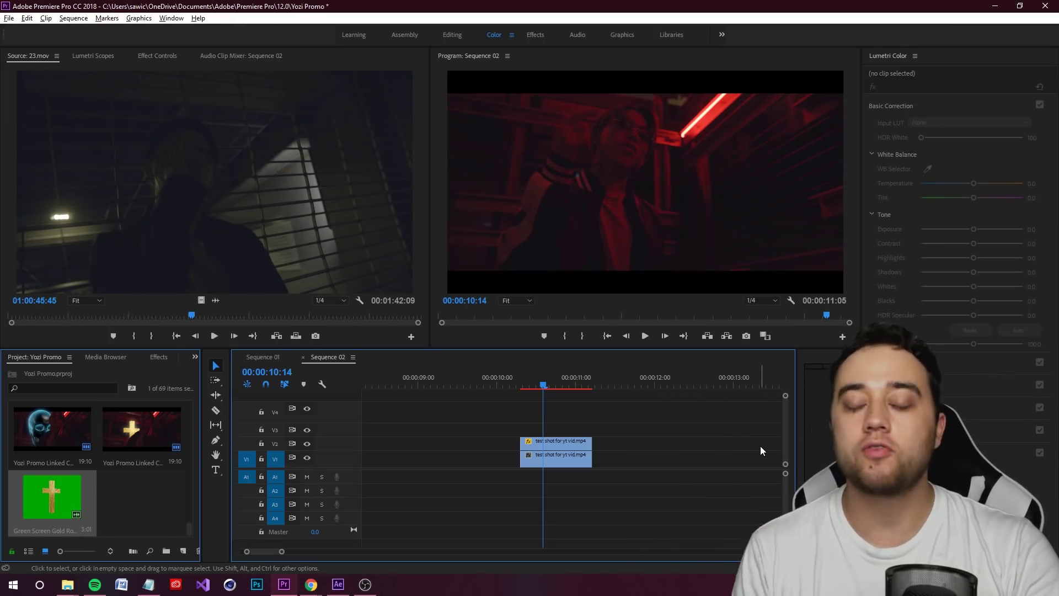
# In Premiere Pro, move the cutout up to track V4 and stack copies of the test shot between it and the background, offsetting one in time
pyautogui.moveTo(560, 447); pyautogui.dragTo(560, 433)
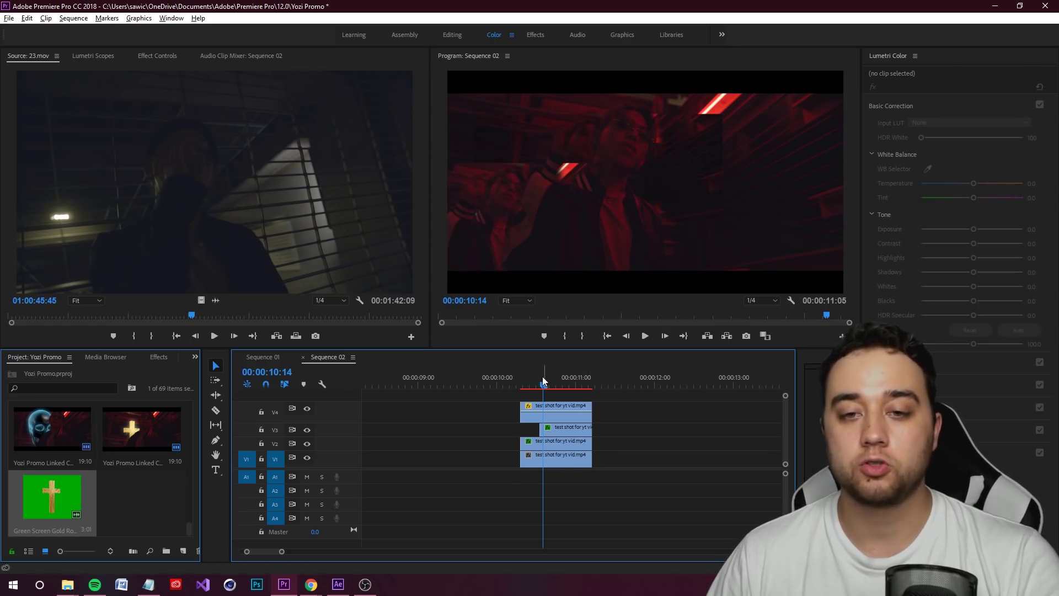
pyautogui.moveTo(543, 380); pyautogui.dragTo(556, 380)
pyautogui.click(568, 458)
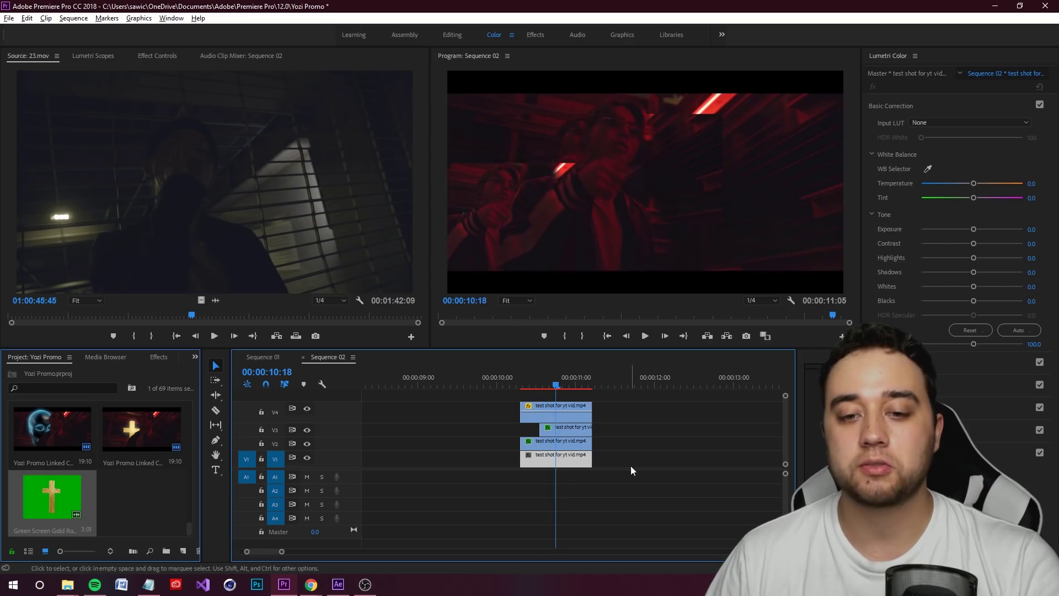
# Try shortening the test shot copy on V2, just above the background clip, and undo the trim
pyautogui.moveTo(695, 452); pyautogui.dragTo(550, 444)
pyautogui.click(696, 449)
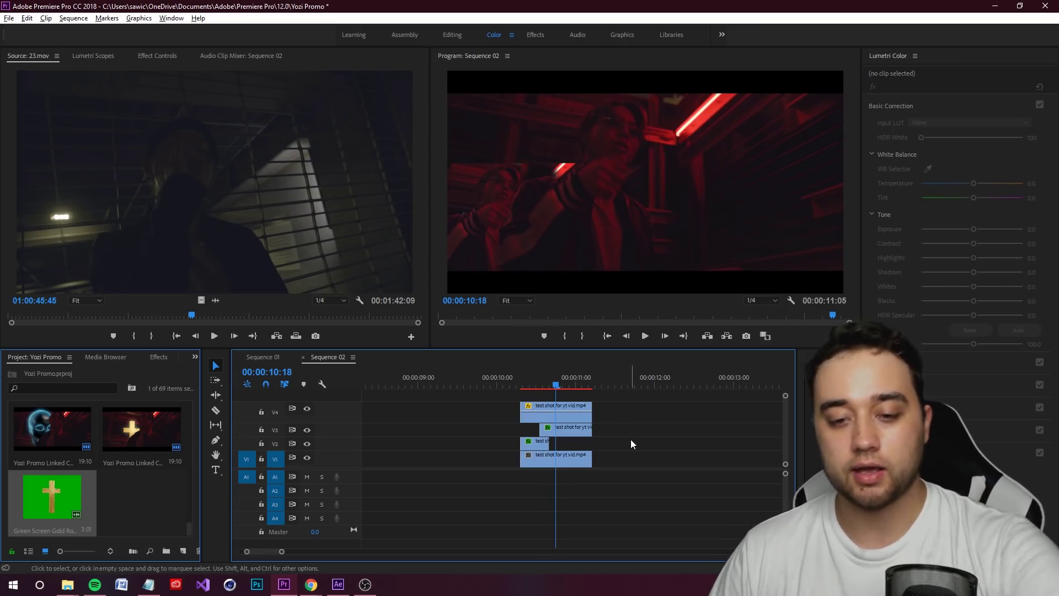
pyautogui.hotkey('ctrl', 'z')
pyautogui.doubleClick(592, 443)
pyautogui.click(680, 436)
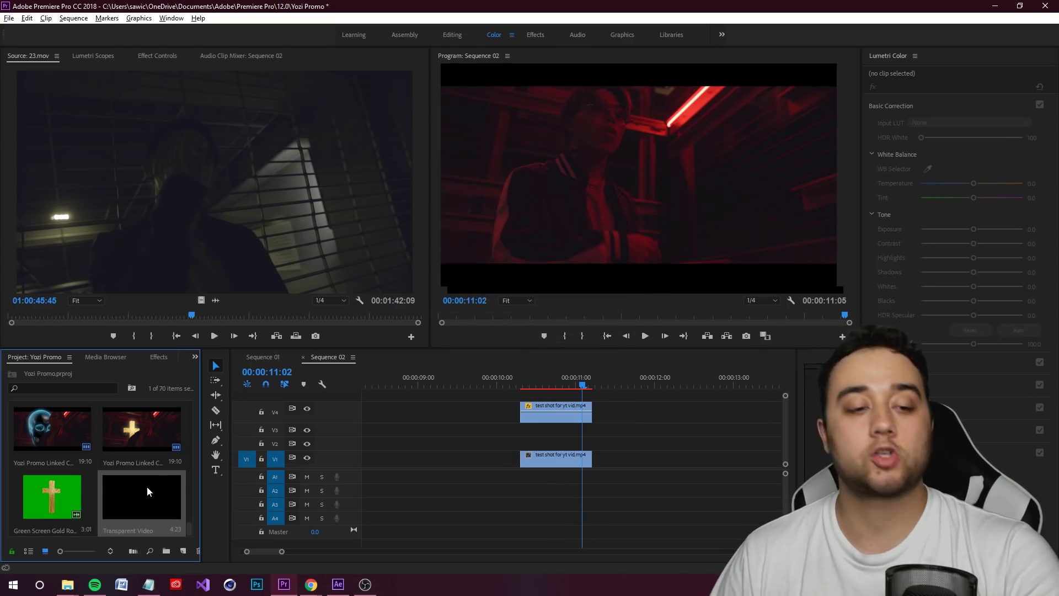
# Place the Transparent Video on V2 between the background and cutout clips, trim it to their length and apply the uni.VHS effect
pyautogui.moveTo(148, 491); pyautogui.dragTo(598, 439)
pyautogui.press('Delete')
pyautogui.moveTo(571, 381); pyautogui.dragTo(537, 388)
pyautogui.click(561, 445)
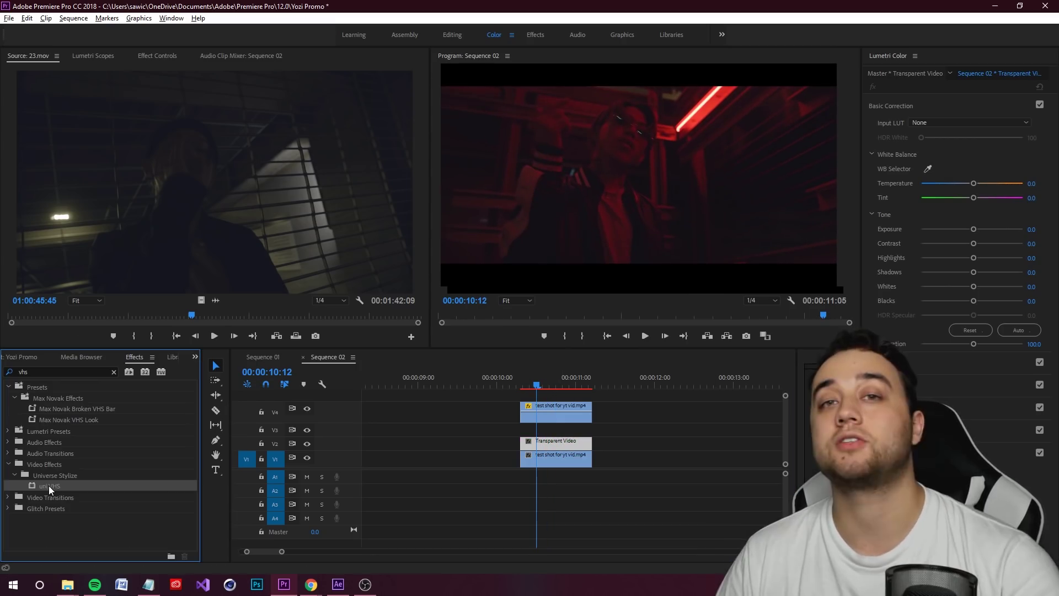
pyautogui.moveTo(527, 444); pyautogui.dragTo(528, 444)
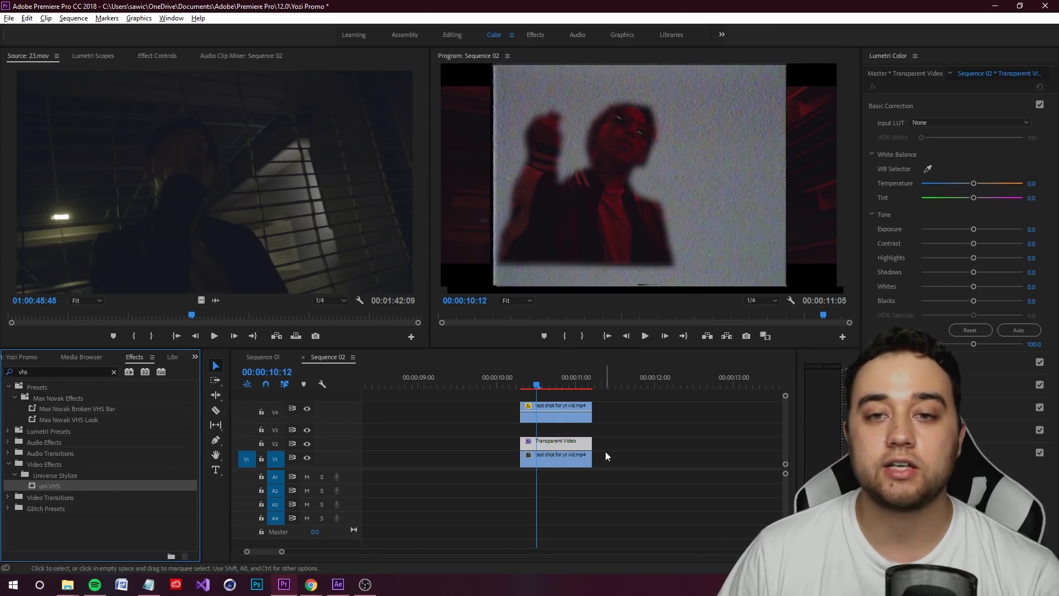
# Set the Transparent Video's scale to 62 and its position to 521.4, 630.9, and play the result from the clip's start
pyautogui.click(562, 444)
pyautogui.click(156, 57)
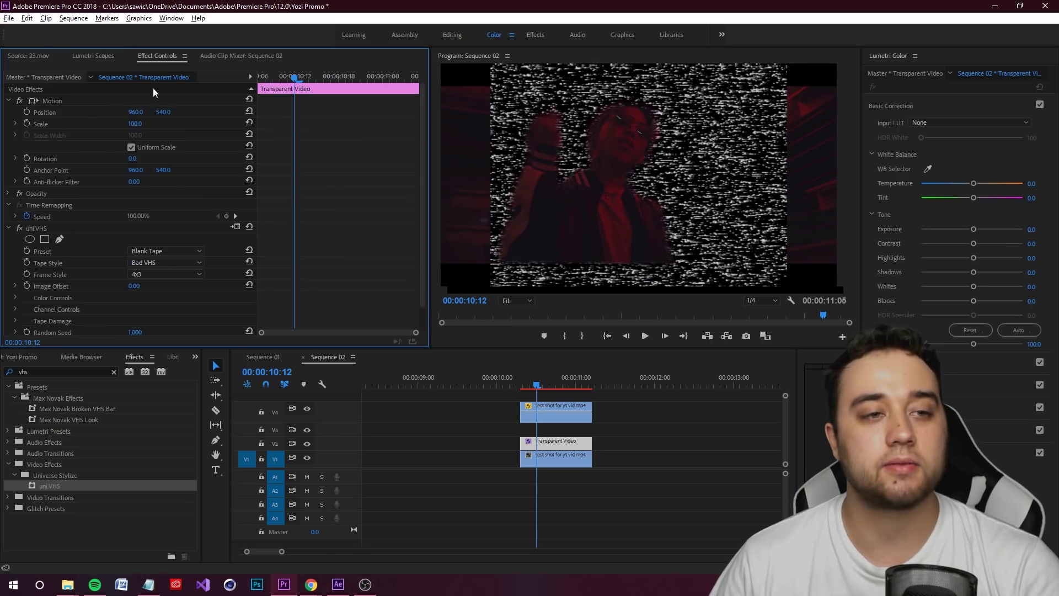
pyautogui.moveTo(135, 124); pyautogui.dragTo(167, 123)
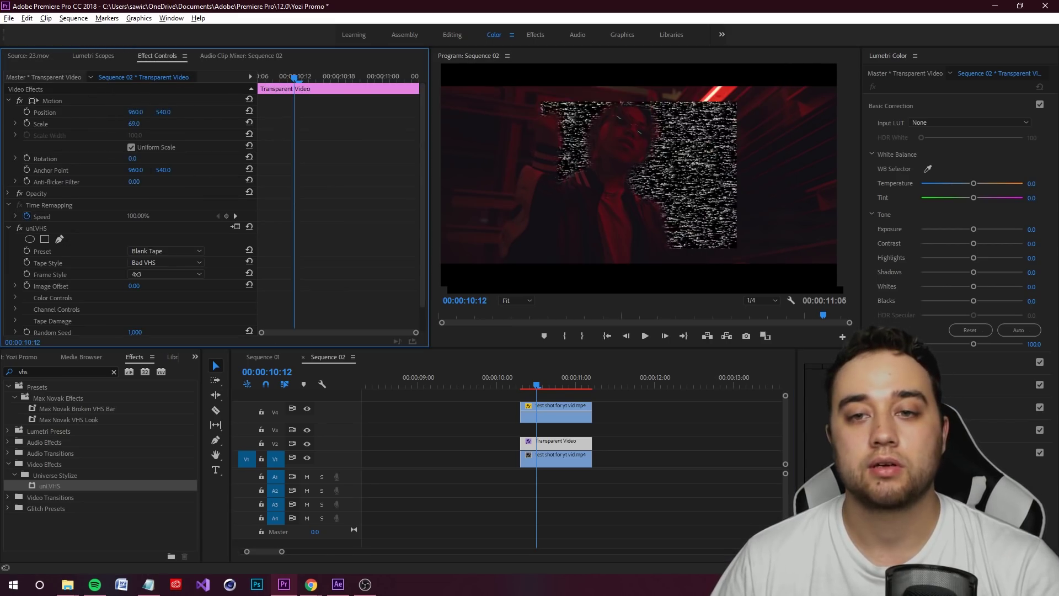
pyautogui.click(45, 101)
pyautogui.moveTo(682, 200); pyautogui.dragTo(595, 217)
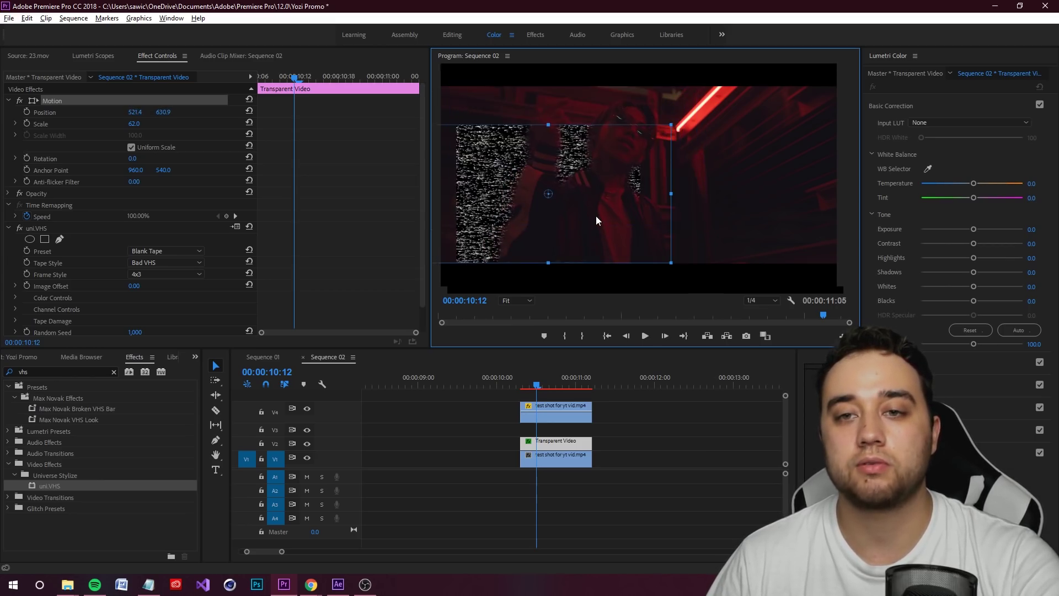
pyautogui.moveTo(531, 385); pyautogui.dragTo(520, 385)
pyautogui.press('space')
pyautogui.press('space')
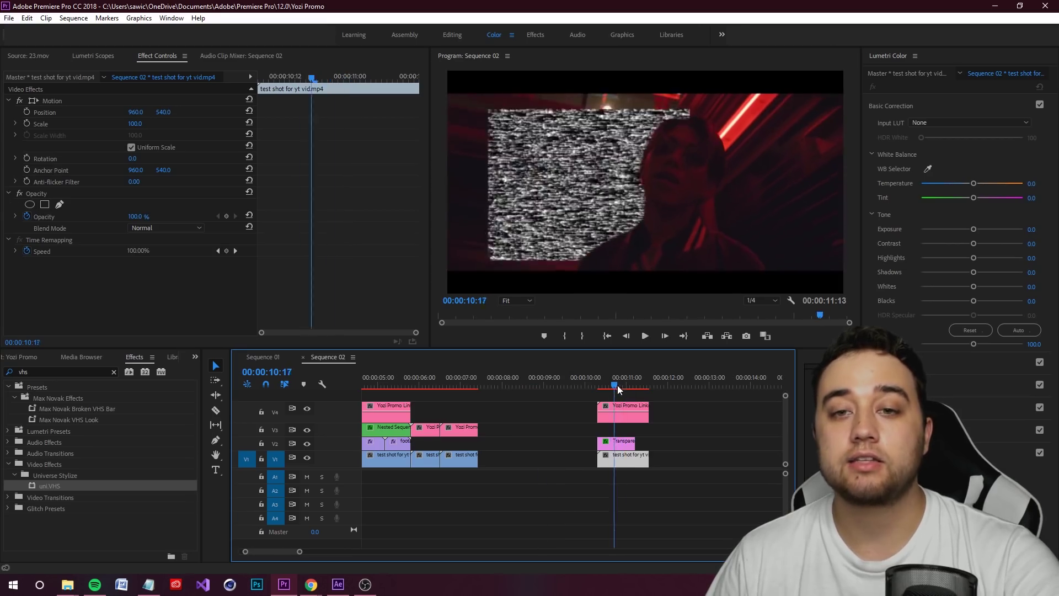
# Position the VHS static behind the performer at 1077.7, 561.4 with scale 74.4, save the project and play the clip
pyautogui.moveTo(617, 386)
pyautogui.mouseDown()
pyautogui.moveTo(569, 385)
pyautogui.moveTo(627, 388)
pyautogui.moveTo(609, 388)
pyautogui.mouseUp()
pyautogui.press('space')
pyautogui.moveTo(613, 391); pyautogui.dragTo(606, 392)
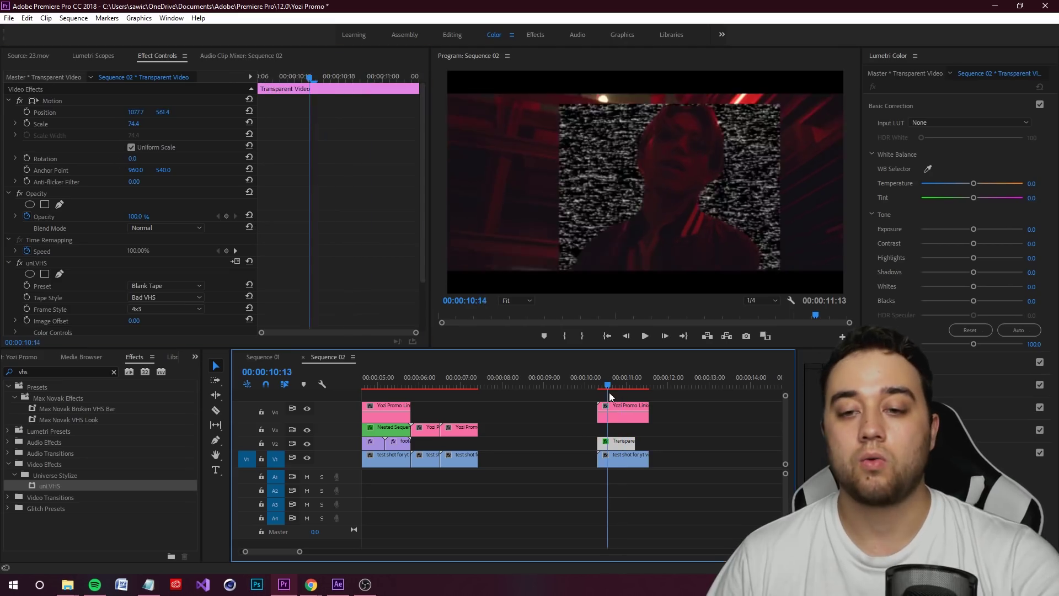
pyautogui.hotkey('ctrl', 's')
pyautogui.press('space')
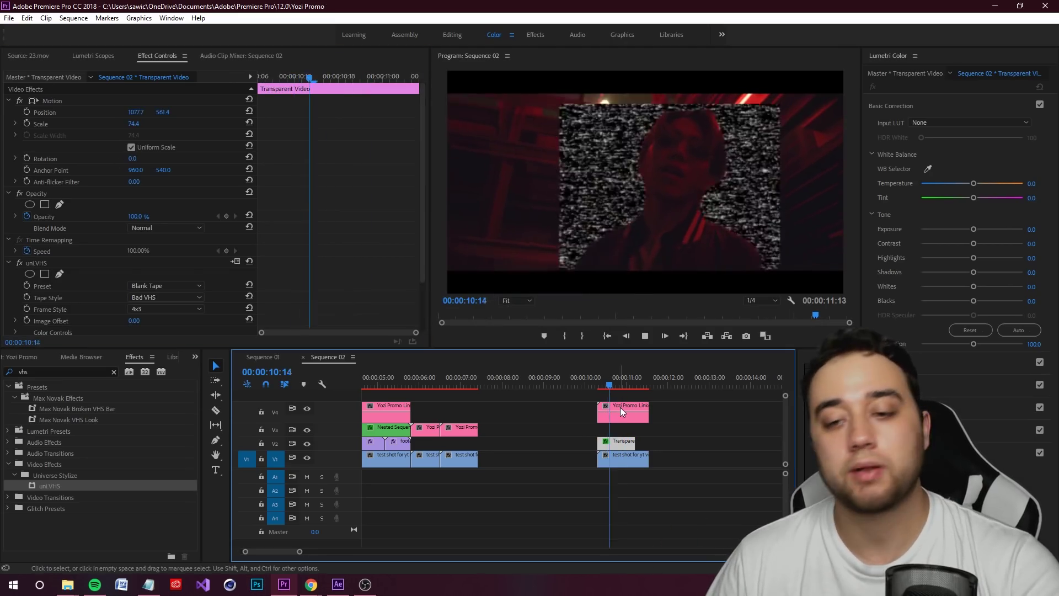
pyautogui.click(725, 403)
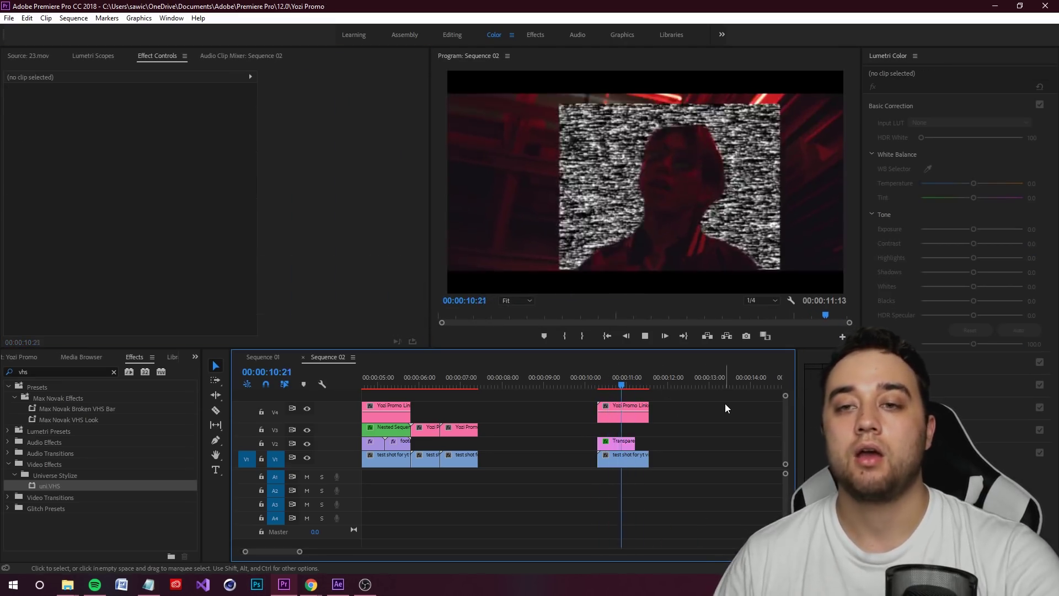
# Review the static overlay section in the context of the whole sequence and play it from its start
pyautogui.press('Home')
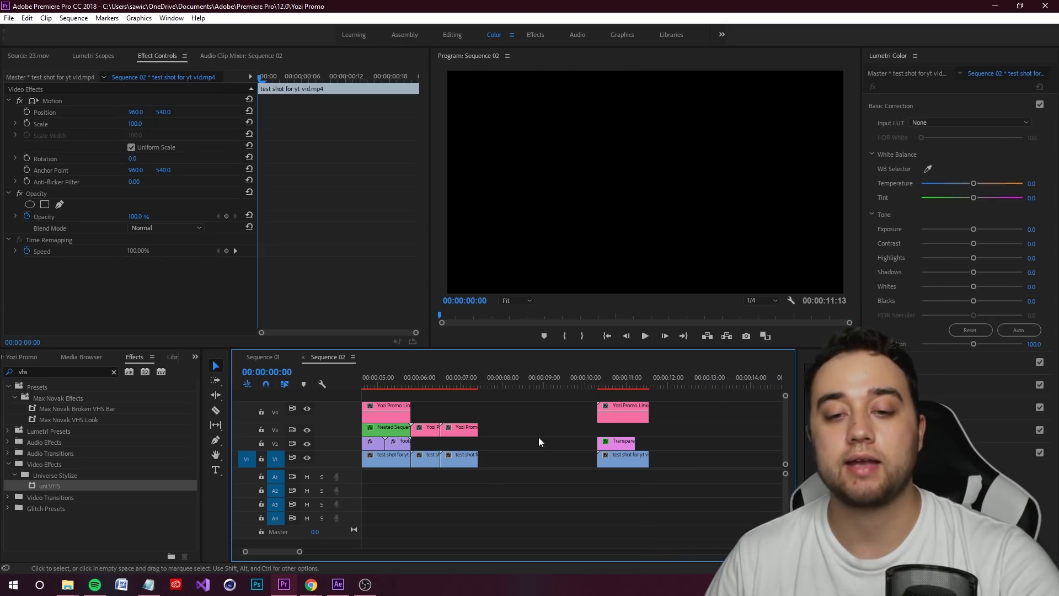
pyautogui.press('-')
pyautogui.press('-')
pyautogui.moveTo(367, 388); pyautogui.dragTo(466, 387)
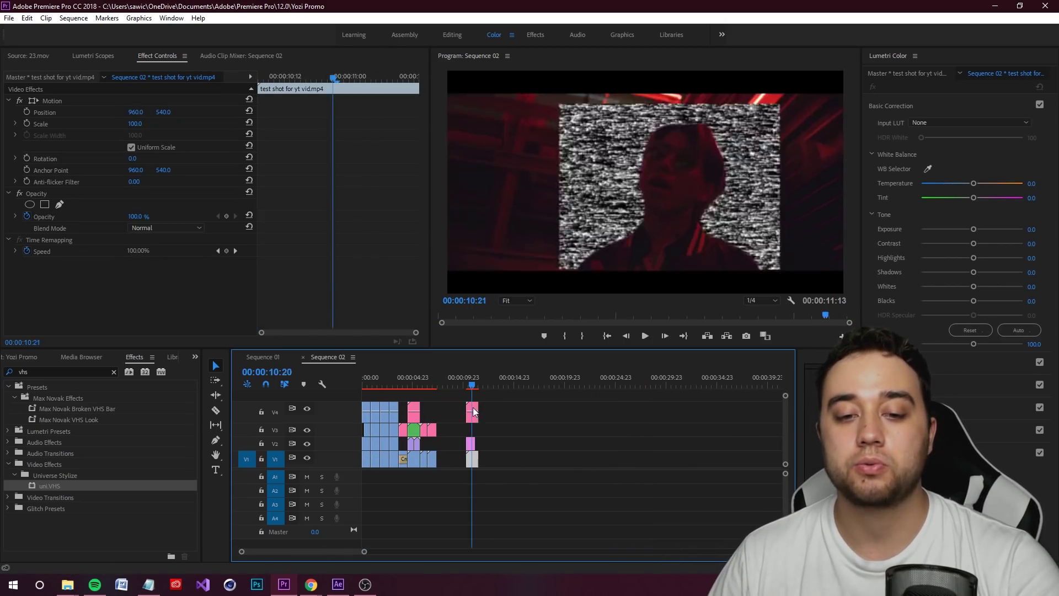
pyautogui.scroll(4, 466, 386)
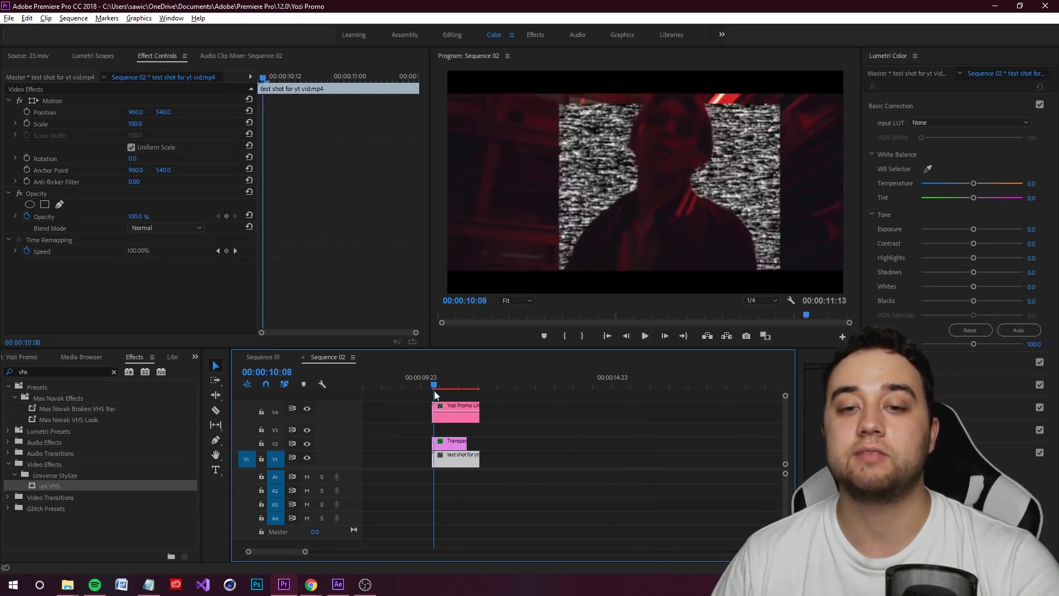
pyautogui.moveTo(447, 394); pyautogui.dragTo(431, 393)
pyautogui.press('space')
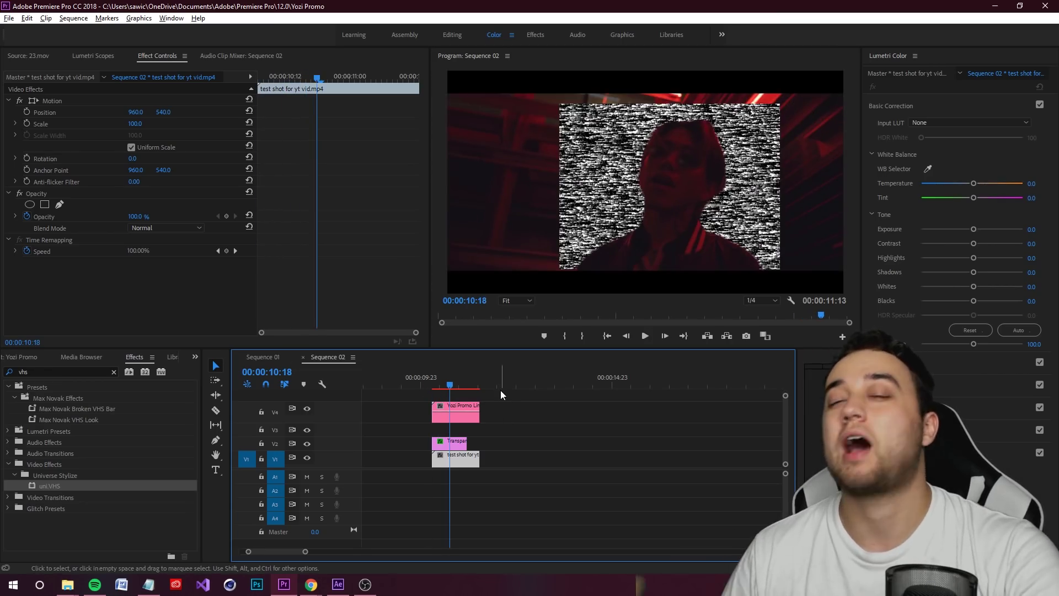
pyautogui.click(435, 393)
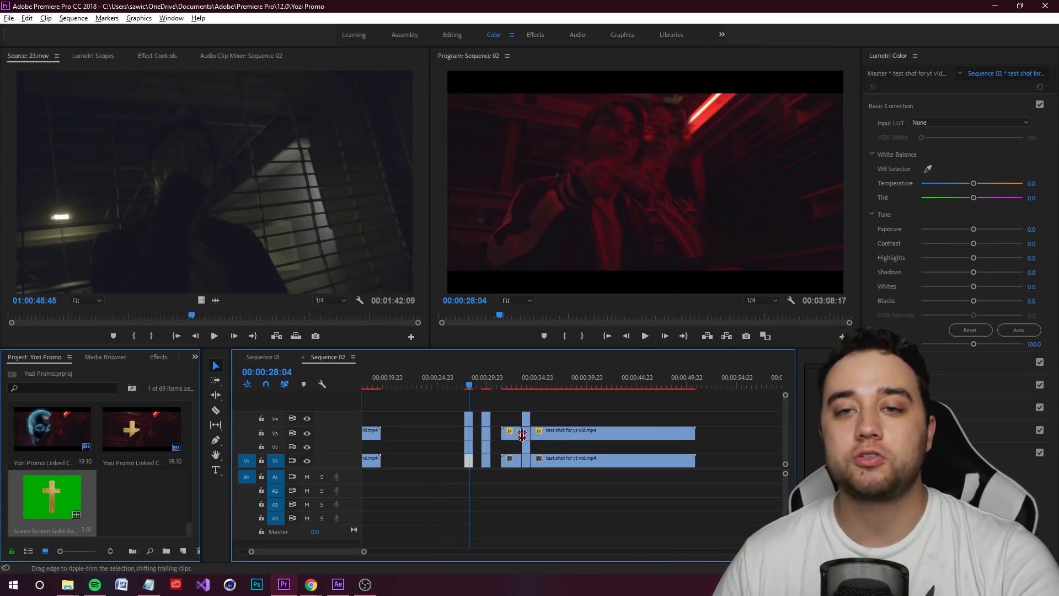
# Look through the layered test shot copies and the longer cutout clips earlier in the full sequence
pyautogui.scroll(1, 522, 435)
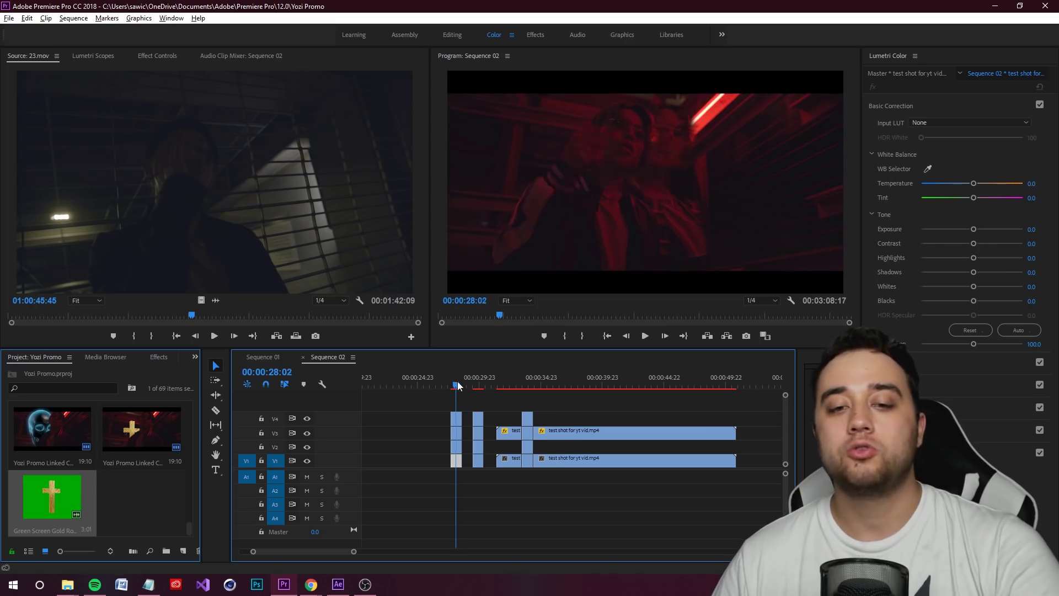
pyautogui.click(485, 393)
pyautogui.moveTo(485, 395); pyautogui.dragTo(577, 387)
pyautogui.scroll(-3, 553, 393)
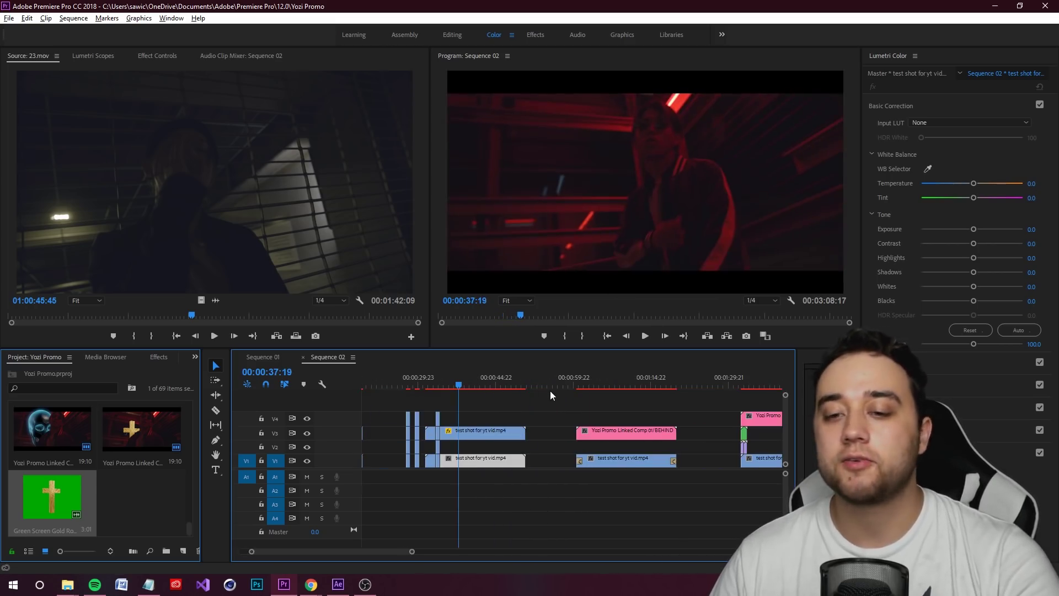
pyautogui.moveTo(464, 385); pyautogui.dragTo(580, 389)
# Play the openings of the Linked Comp 01 and Linked Comp 02 sections to review their behind-the-performer effects
pyautogui.scroll(-3, 580, 394)
pyautogui.click(447, 385)
pyautogui.press('space')
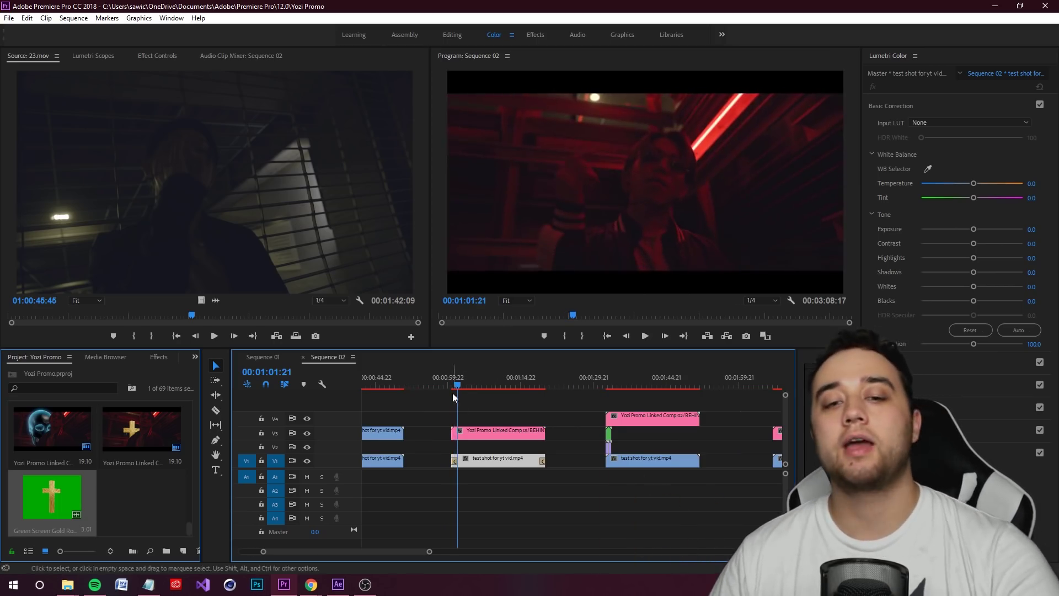
pyautogui.click(606, 387)
pyautogui.scroll(3, 606, 393)
pyautogui.click(475, 385)
pyautogui.press('space')
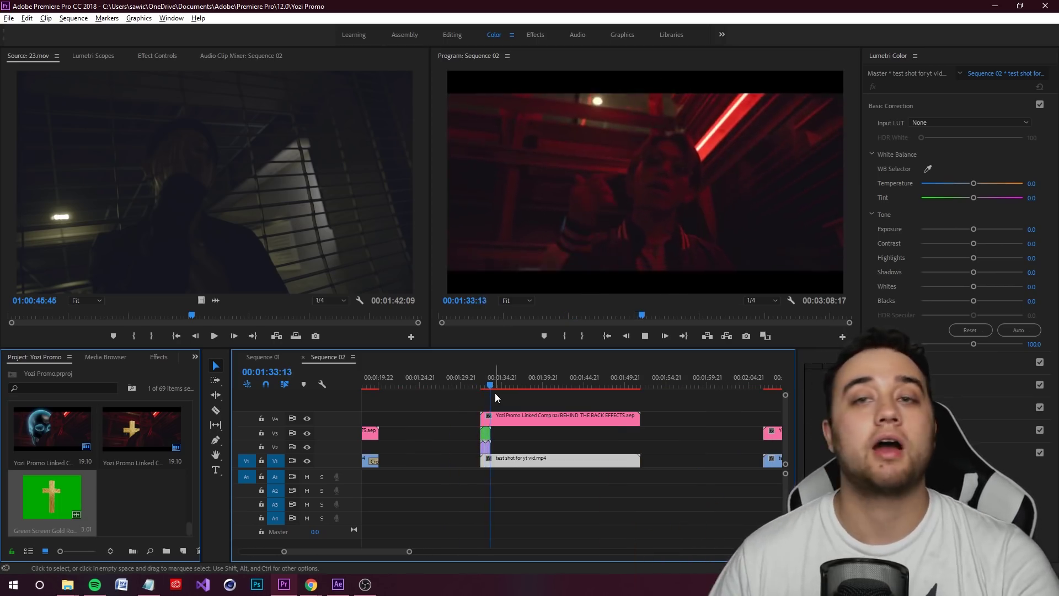
pyautogui.click(481, 388)
pyautogui.click(484, 388)
# Check the start of the linked comp section after Linked Comp 02 and return to the beginning of the sequence
pyautogui.scroll(-3, 485, 387)
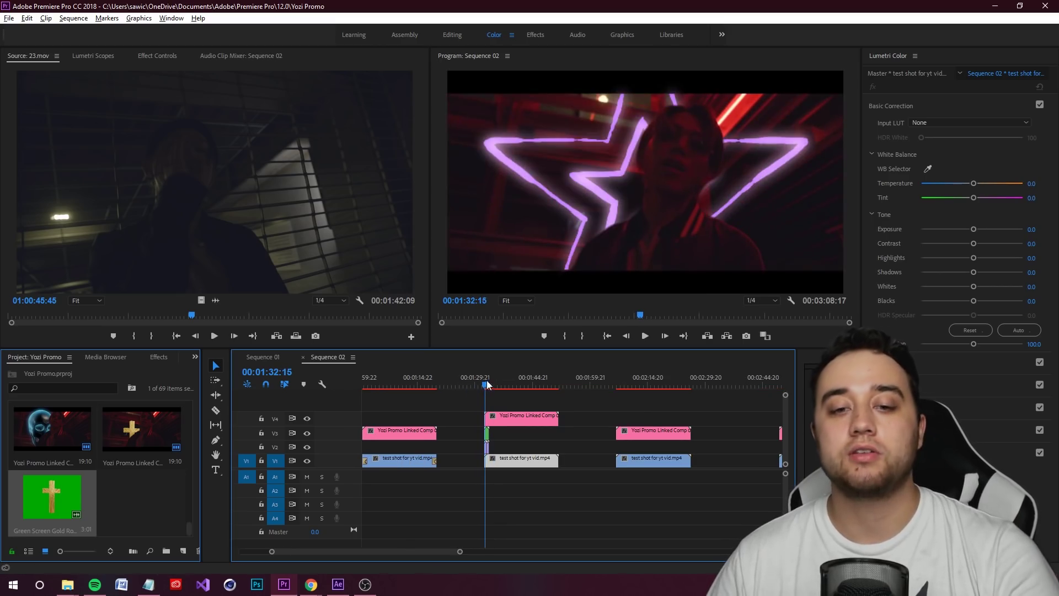
pyautogui.click(616, 387)
pyautogui.click(626, 384)
pyautogui.moveTo(627, 387); pyautogui.dragTo(233, 397)
pyautogui.scroll(-3, 714, 404)
pyautogui.click(544, 398)
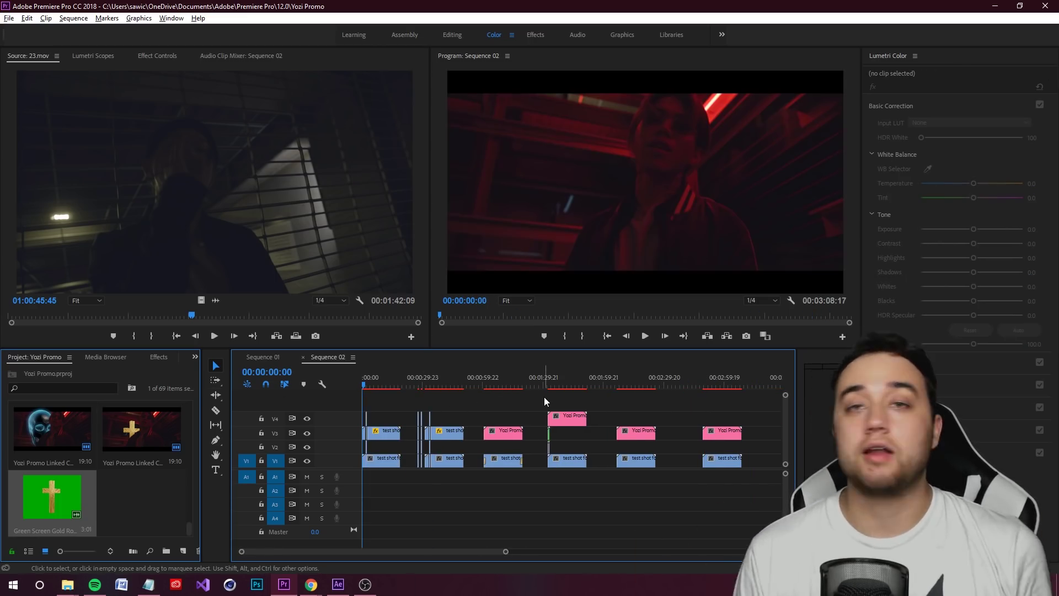